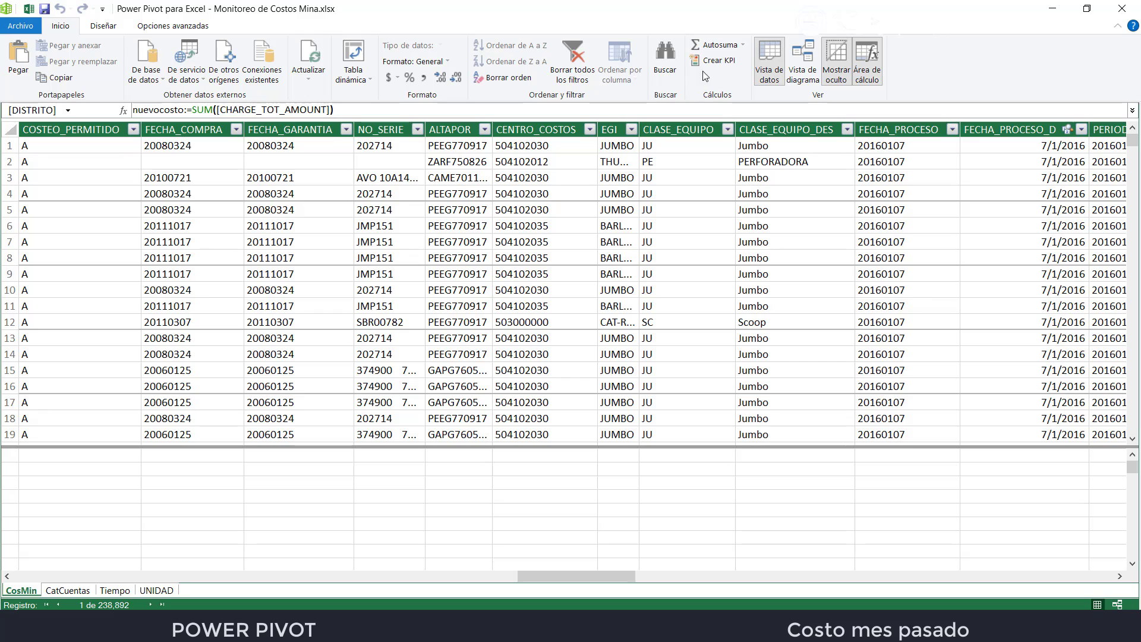
Examine the Tiempo table in the model diagram and review all its date columns in the data view
click(800, 41)
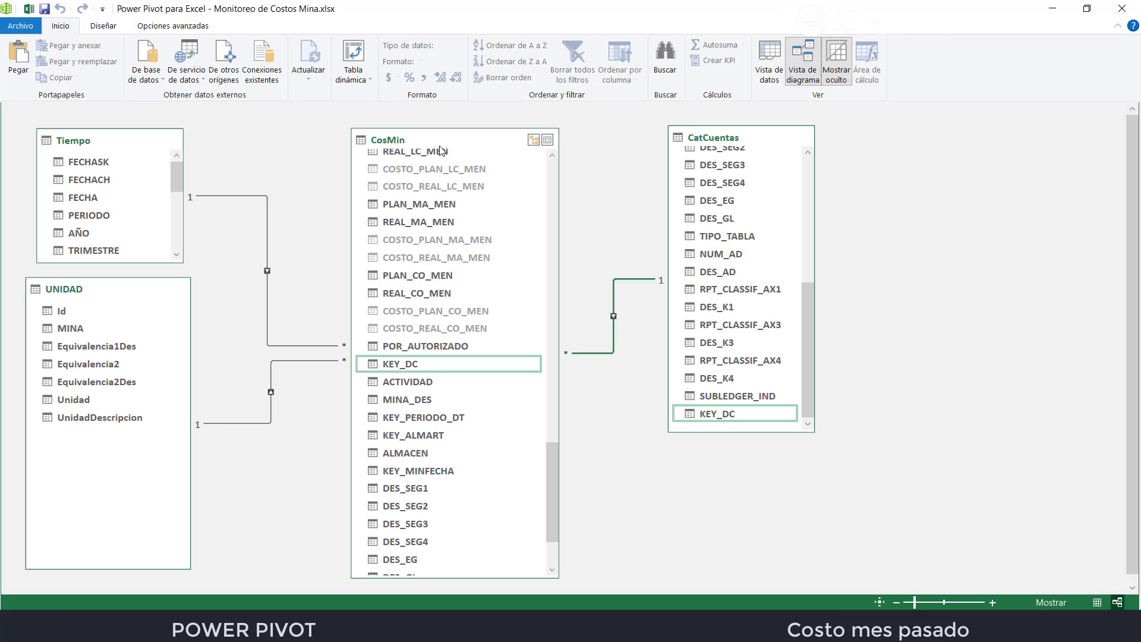
click(104, 145)
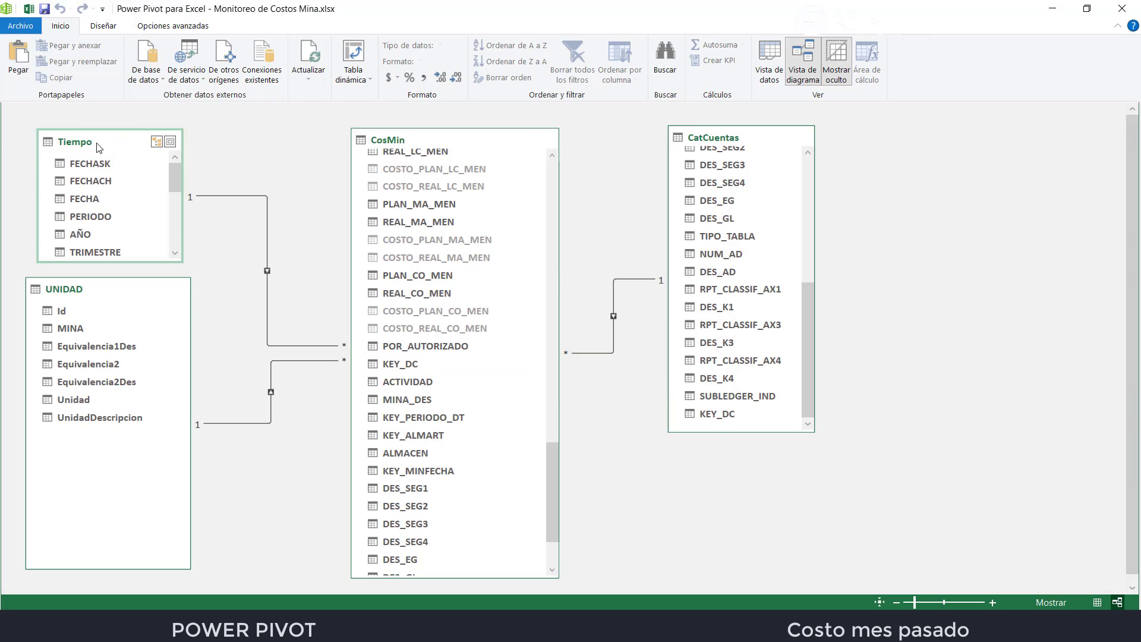
click(771, 56)
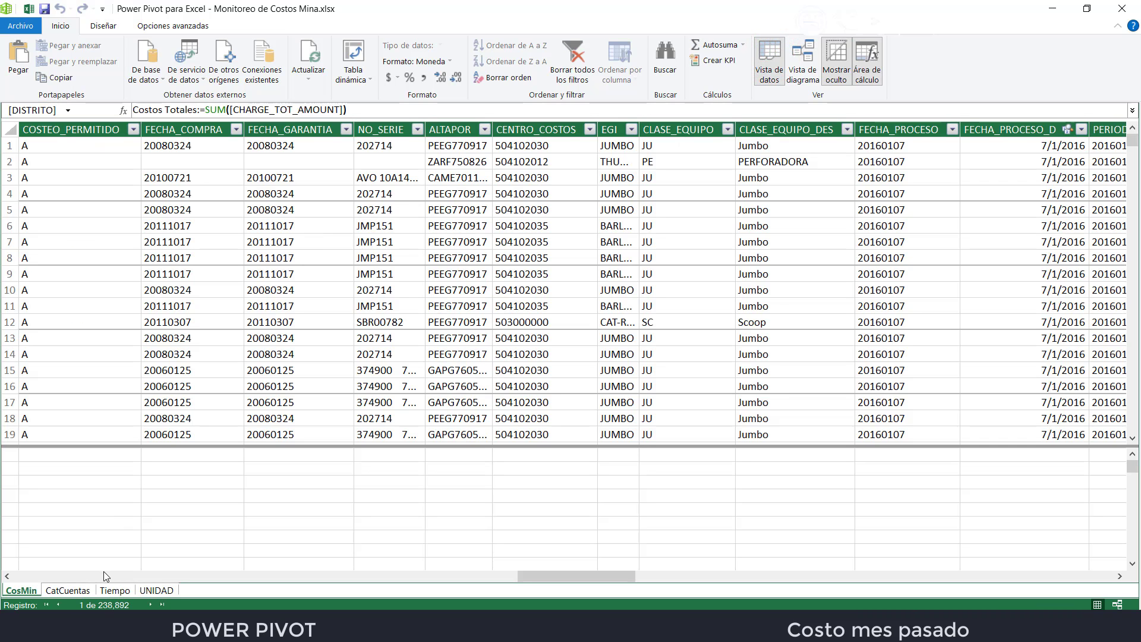
click(114, 590)
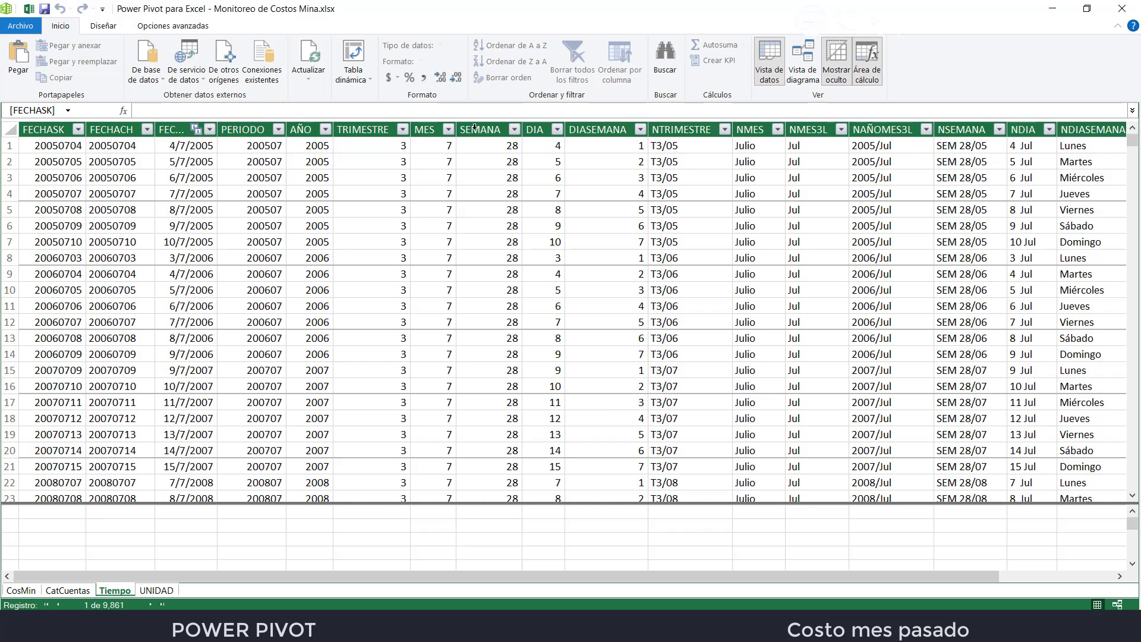
drag(592, 579, 752, 573)
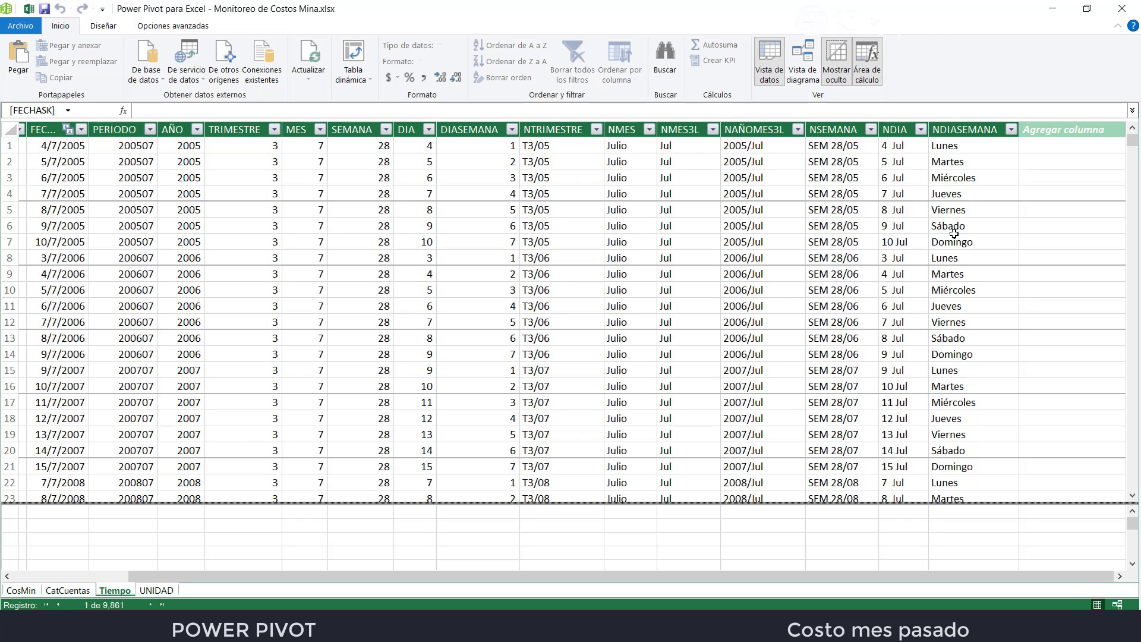
drag(780, 572, 623, 578)
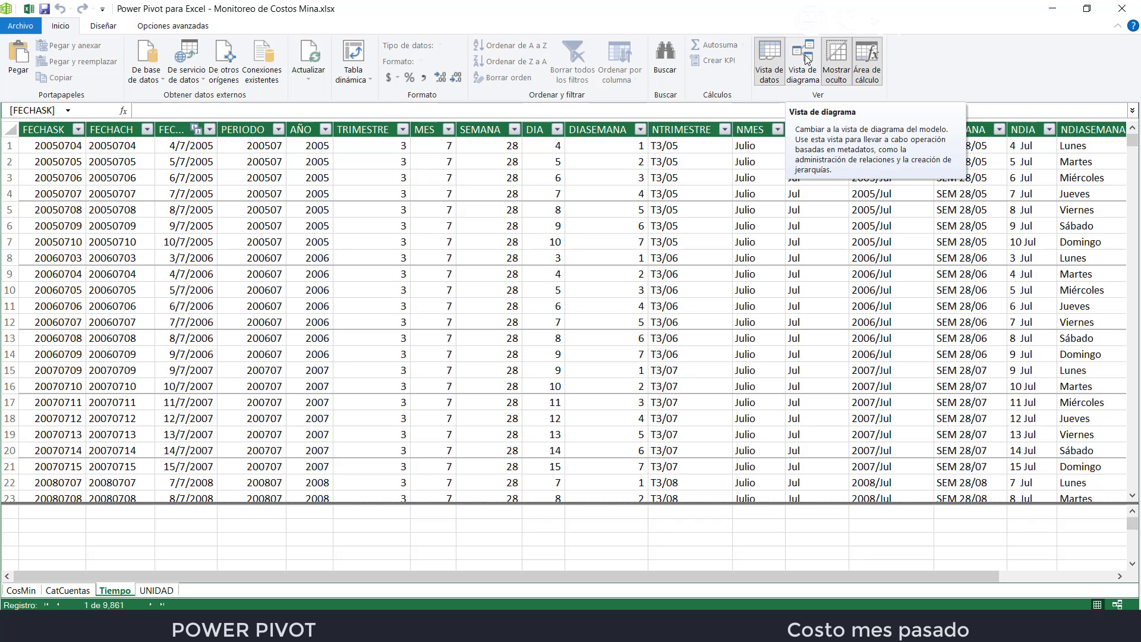
Create a new date table in the model and place it beside CatCuentas in the diagram
click(110, 30)
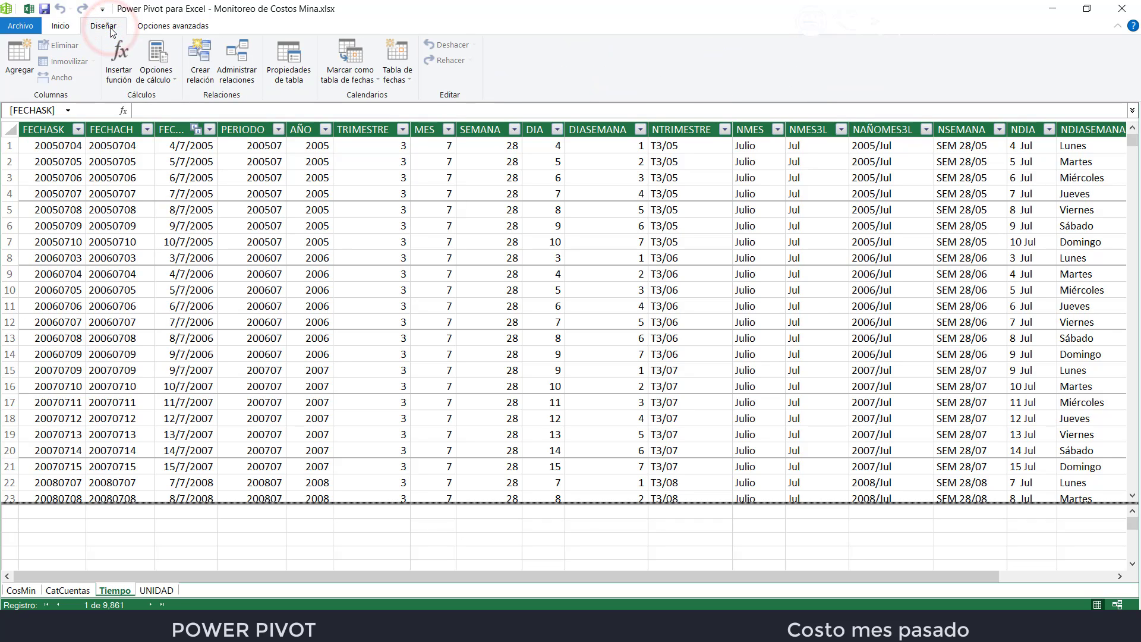
click(408, 58)
click(416, 95)
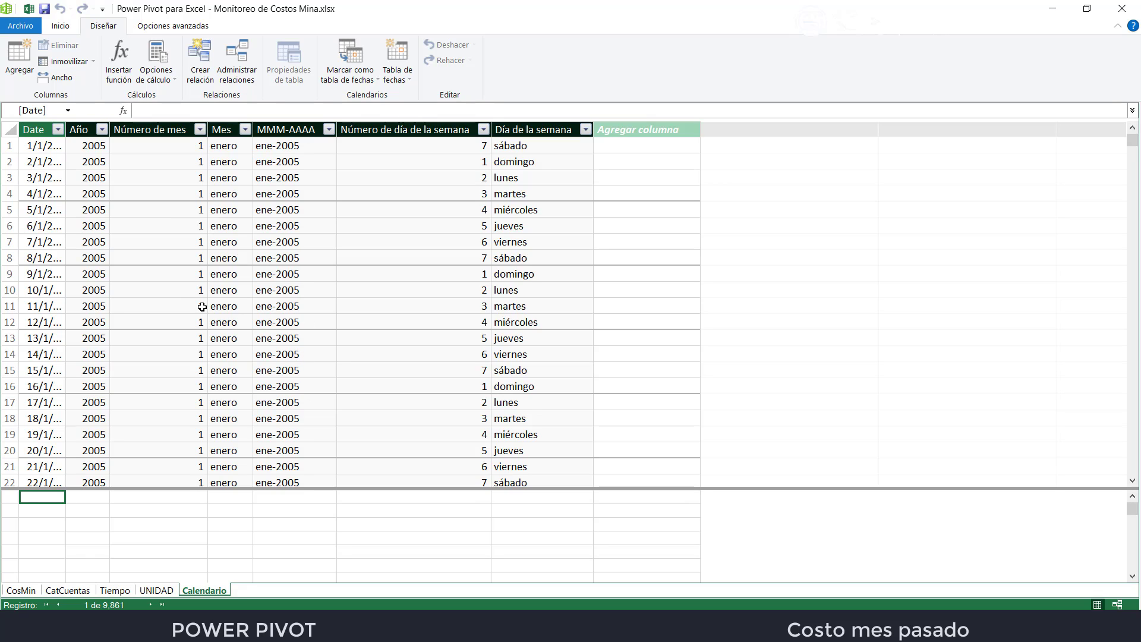
click(60, 26)
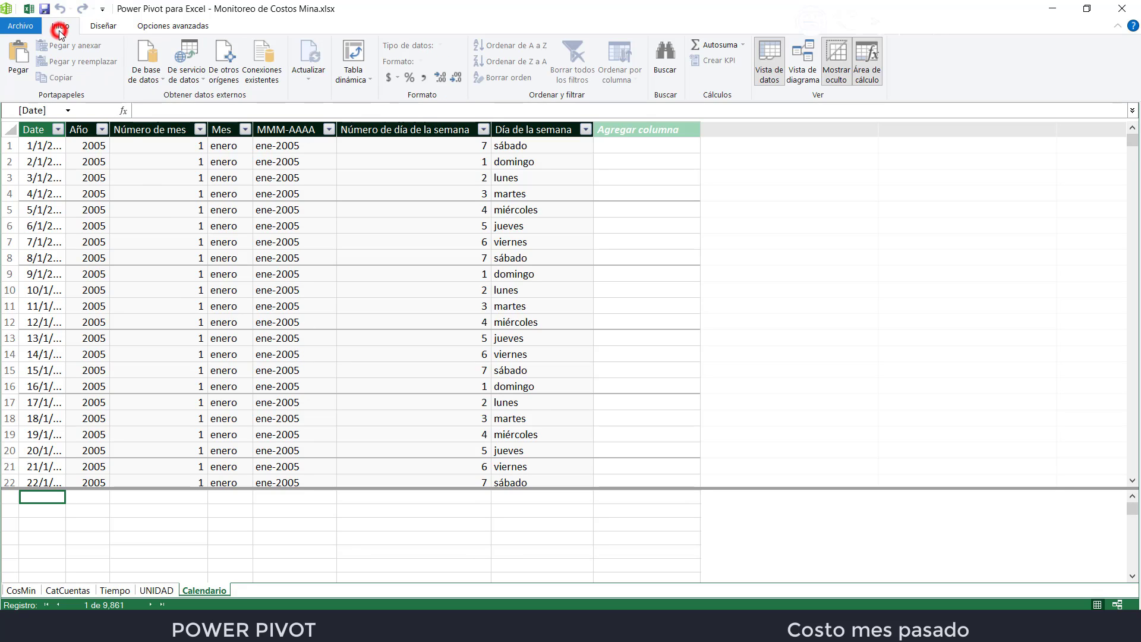
click(804, 57)
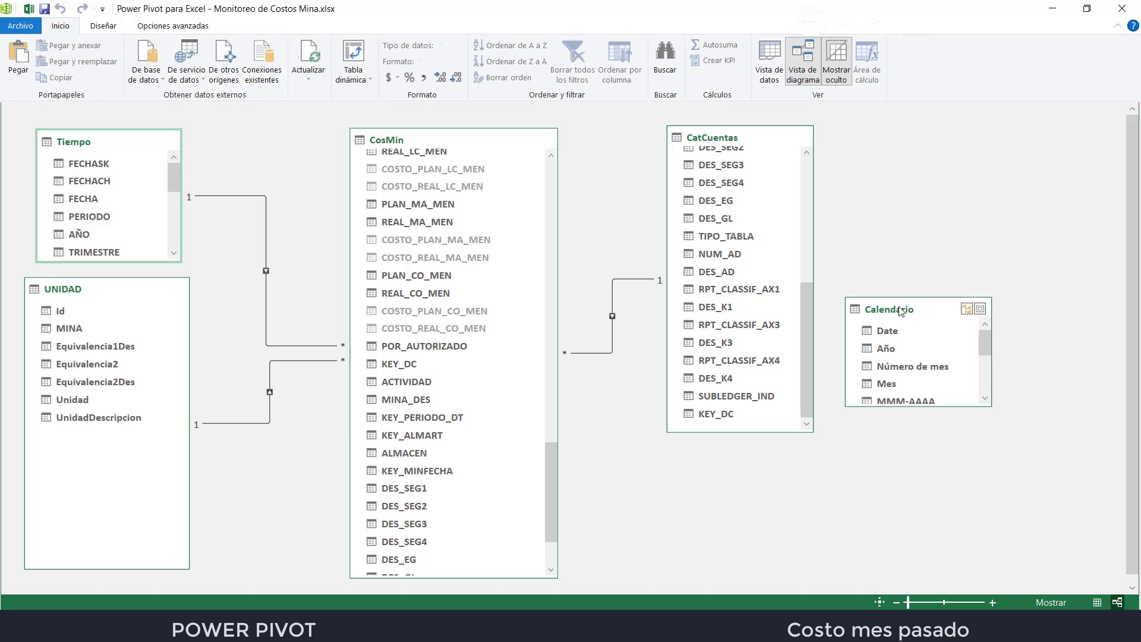
drag(902, 311, 923, 242)
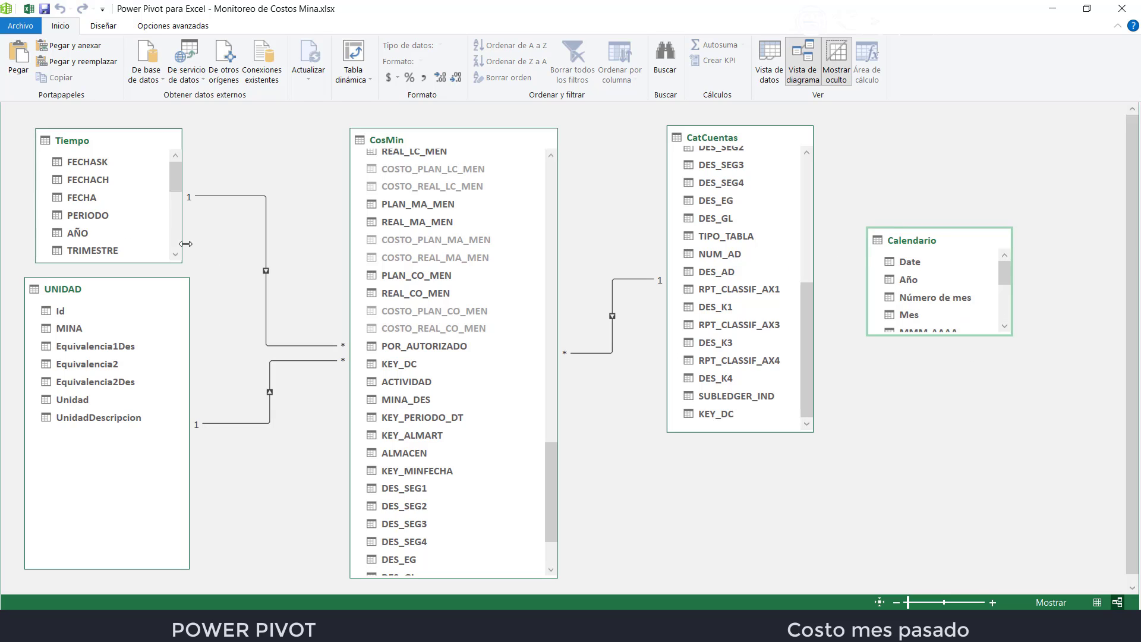
Look through the CosMin fields for a column that could relate to the Date field of Calendario
click(905, 263)
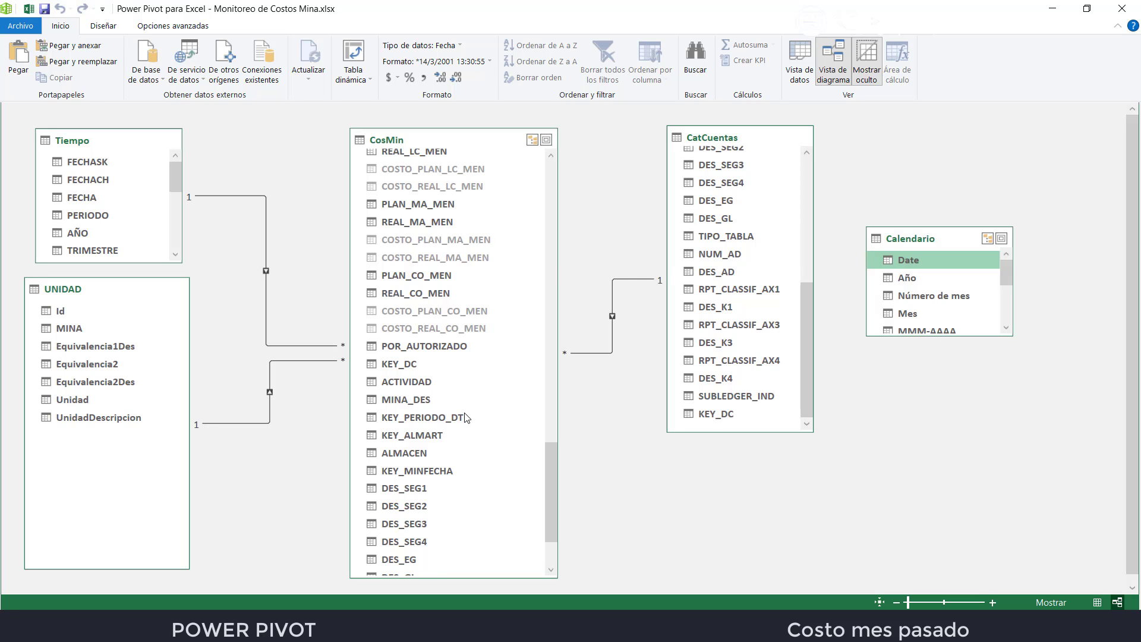
scroll(467, 418, down, 2)
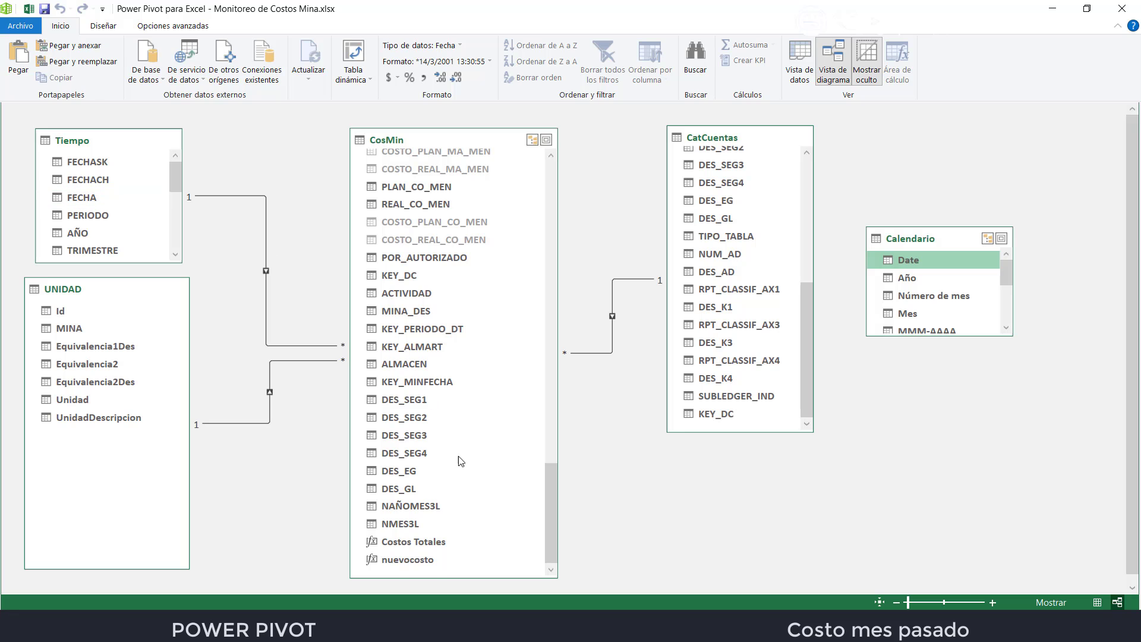
scroll(464, 488, up, 2)
scroll(464, 488, up, 6)
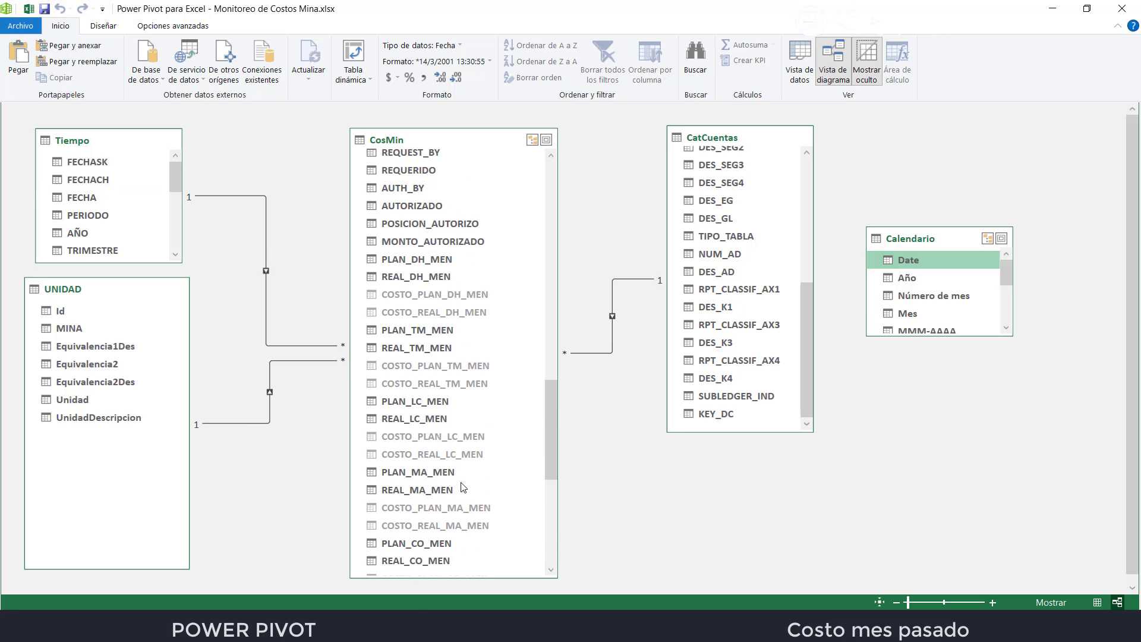
scroll(464, 488, up, 1)
scroll(464, 488, down, 4)
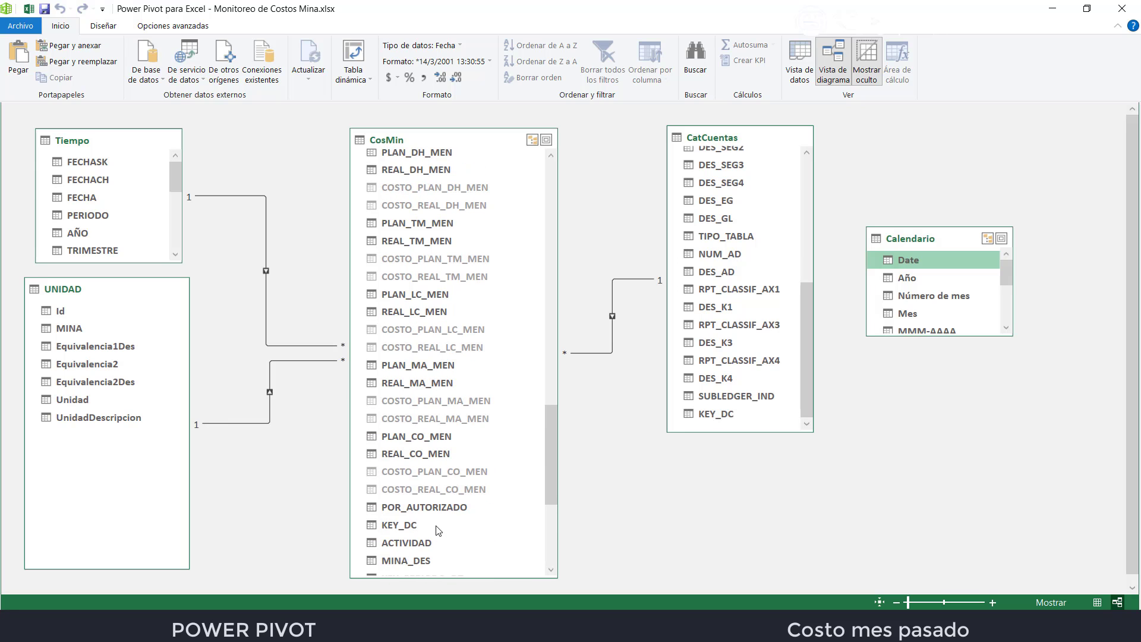
scroll(439, 530, up, 4)
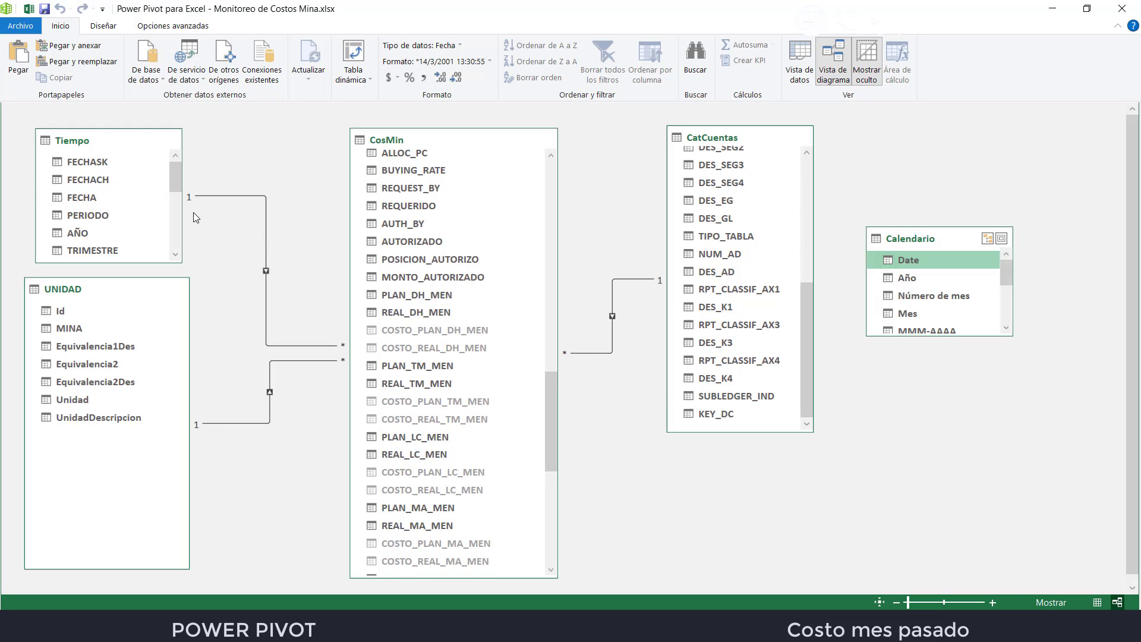
Move the Calendario table slightly higher in the diagram and remove its date table marking
click(916, 236)
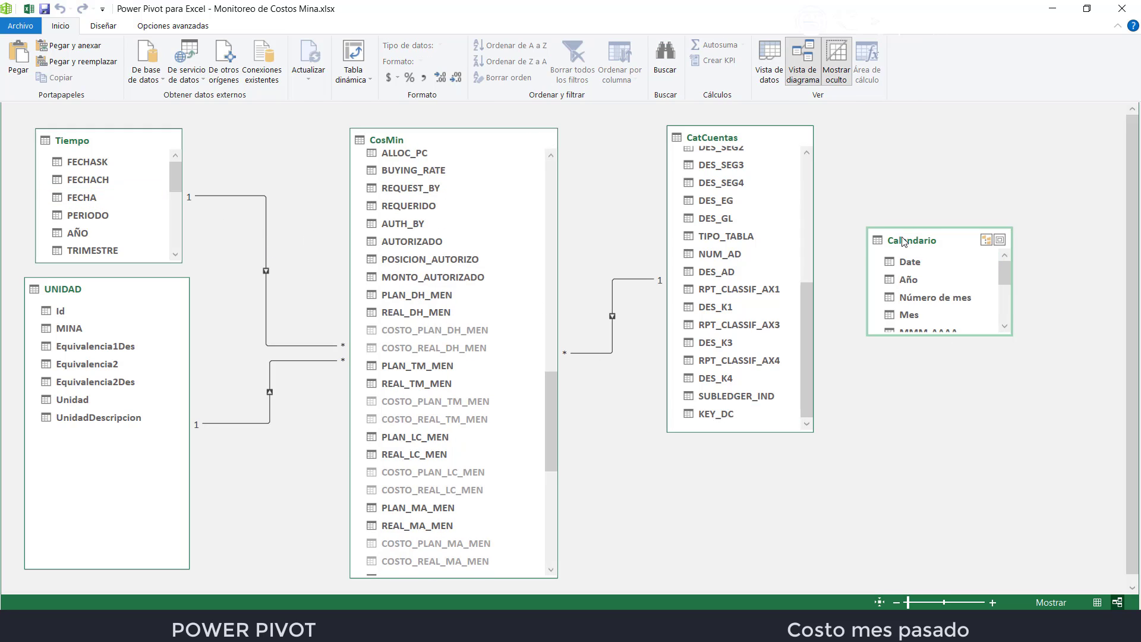
click(98, 27)
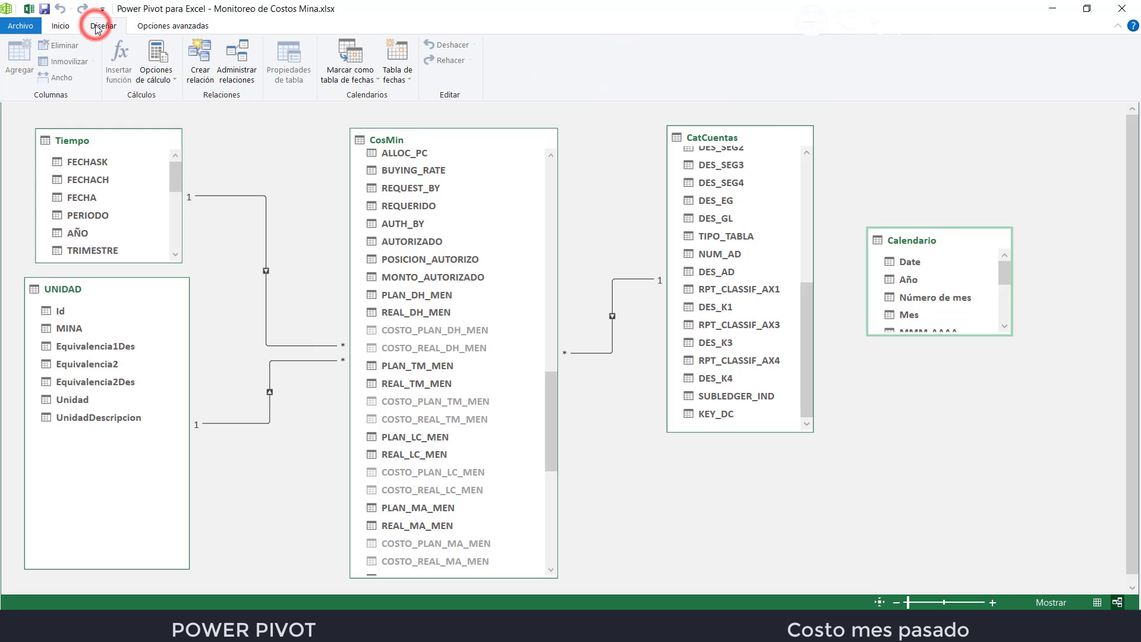
drag(921, 238, 904, 189)
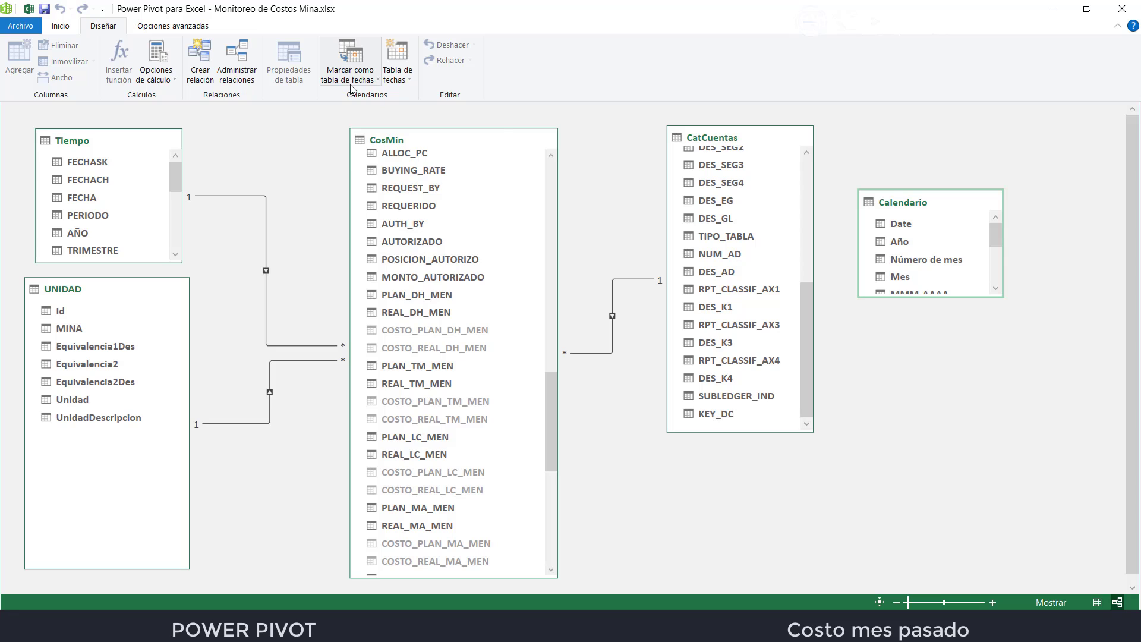
click(354, 76)
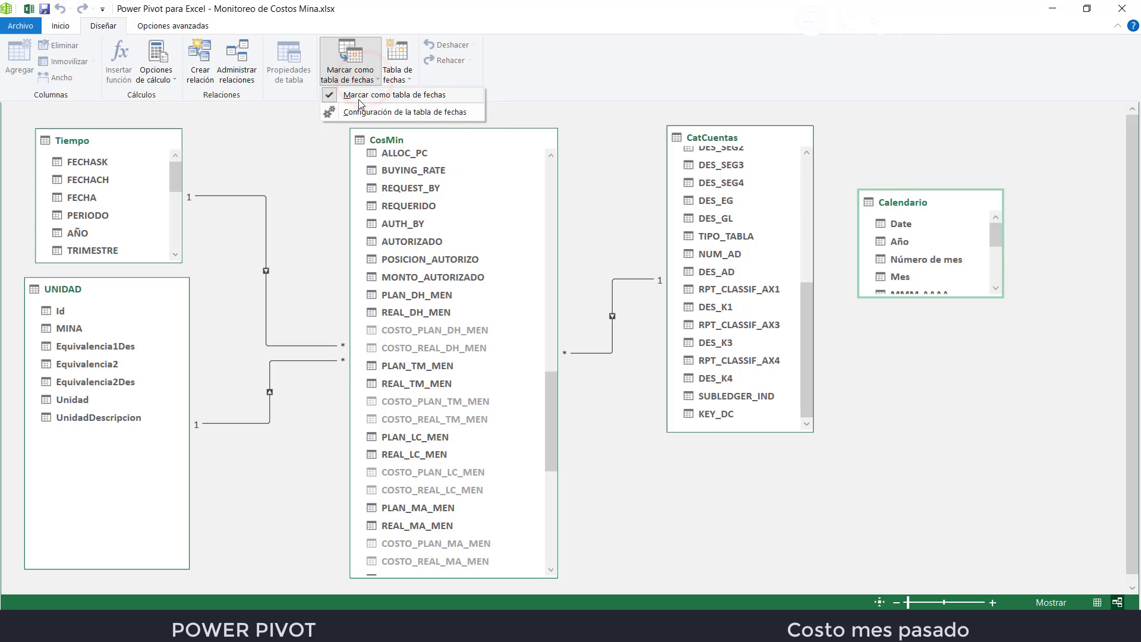
click(381, 95)
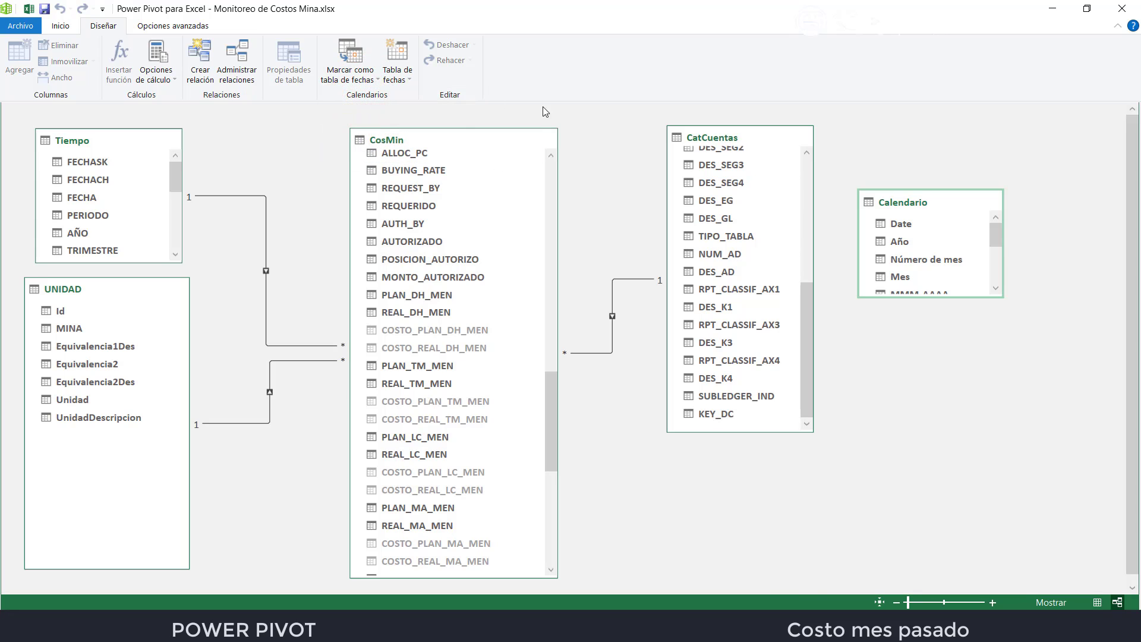
Mark the Calendario table as a date table with Date as its unique identifier column
click(347, 79)
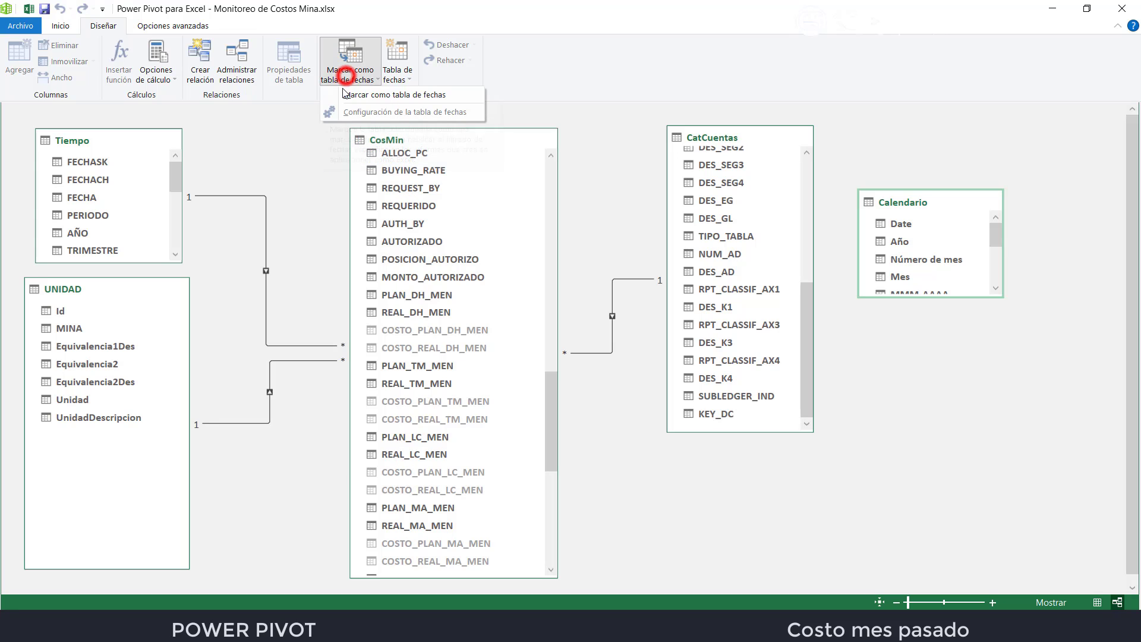
click(346, 96)
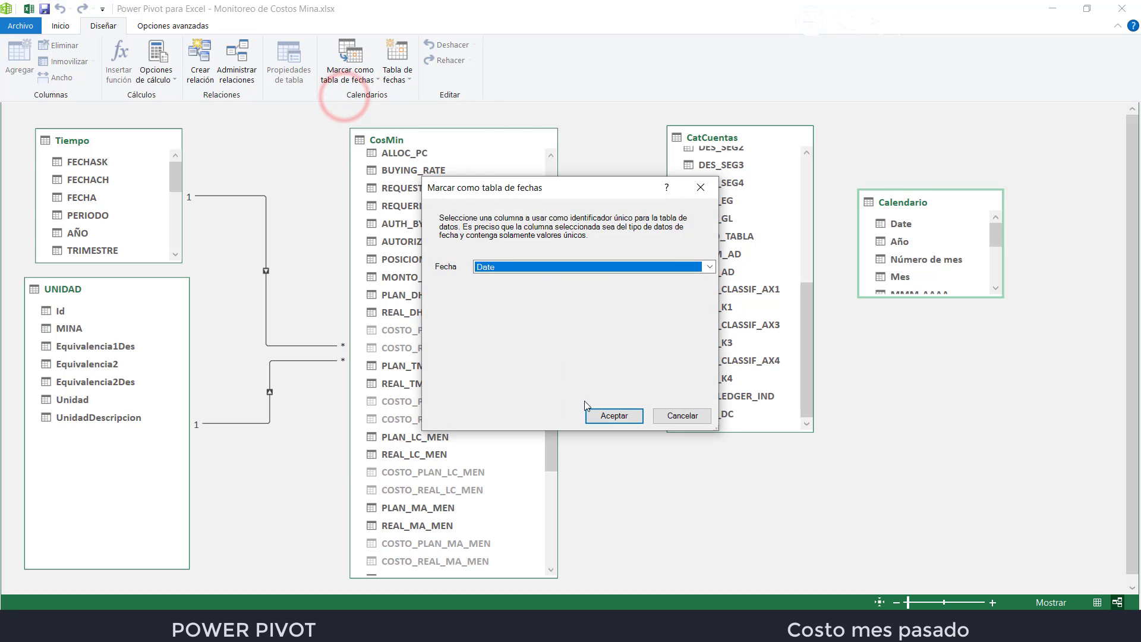
click(709, 266)
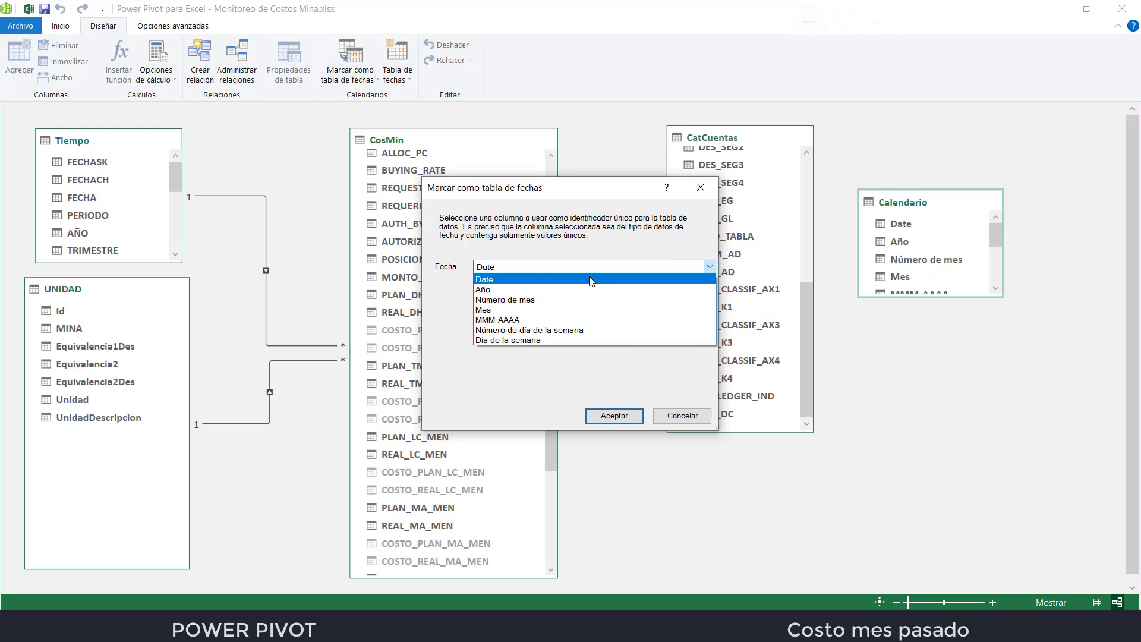
click(521, 281)
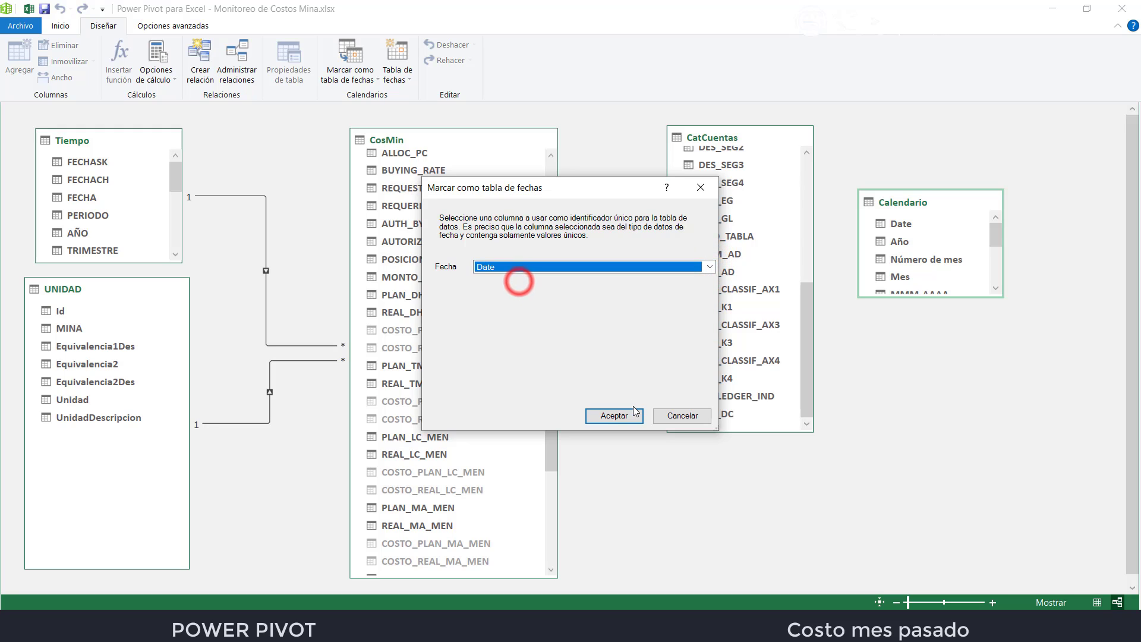
click(622, 416)
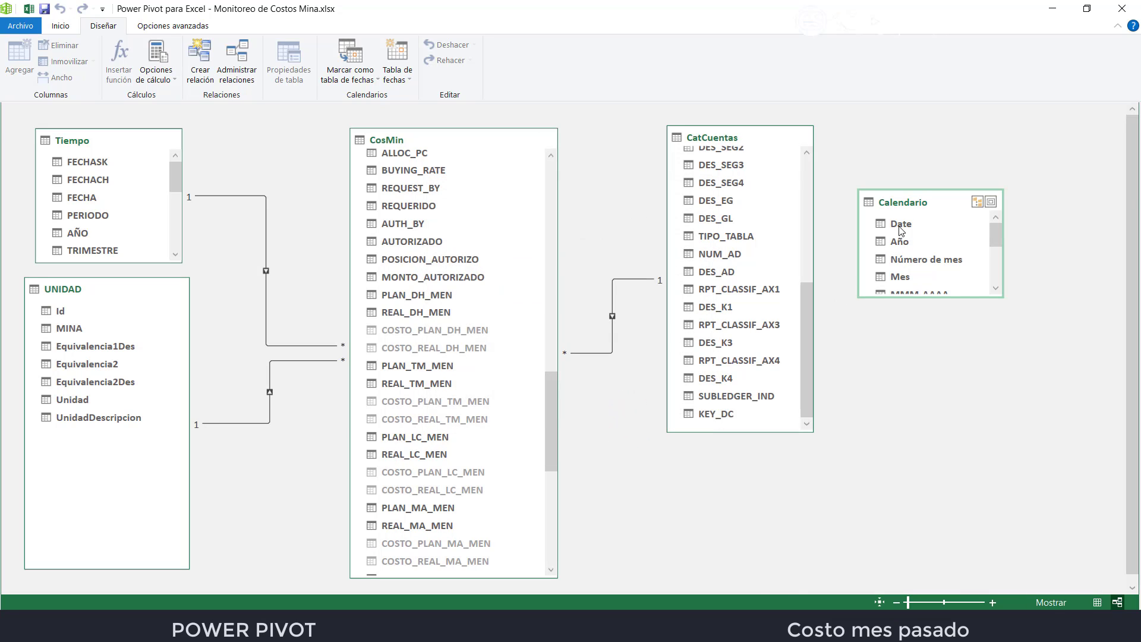
Widen the Date column of Calendario in the data view and compare the table's rows with those of Tiempo
click(899, 206)
click(53, 27)
click(847, 60)
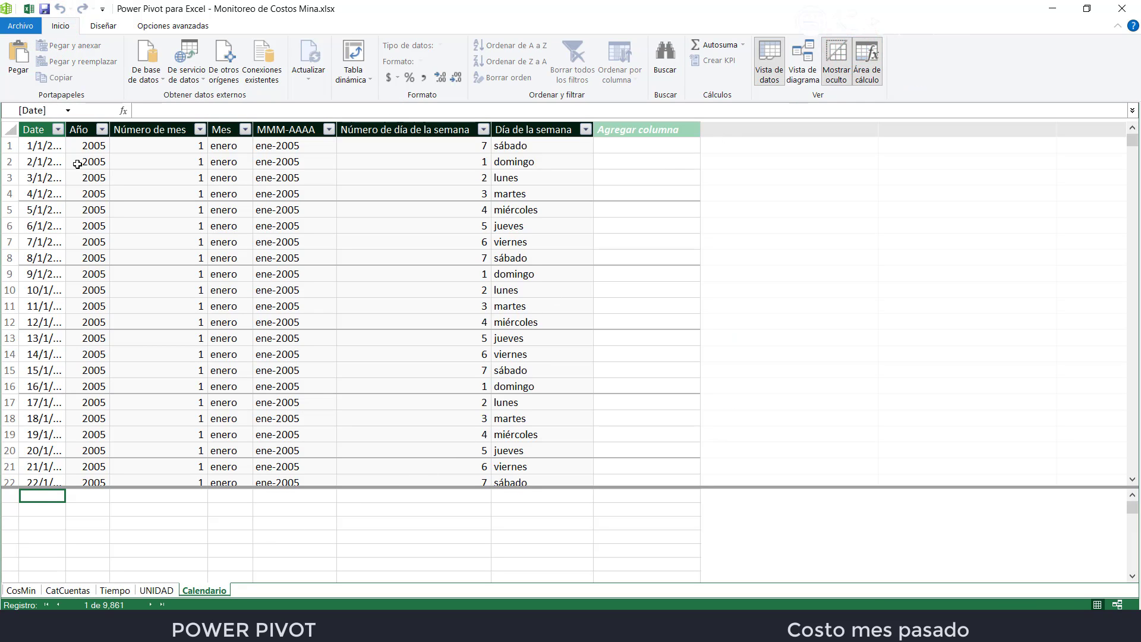
drag(67, 129, 152, 130)
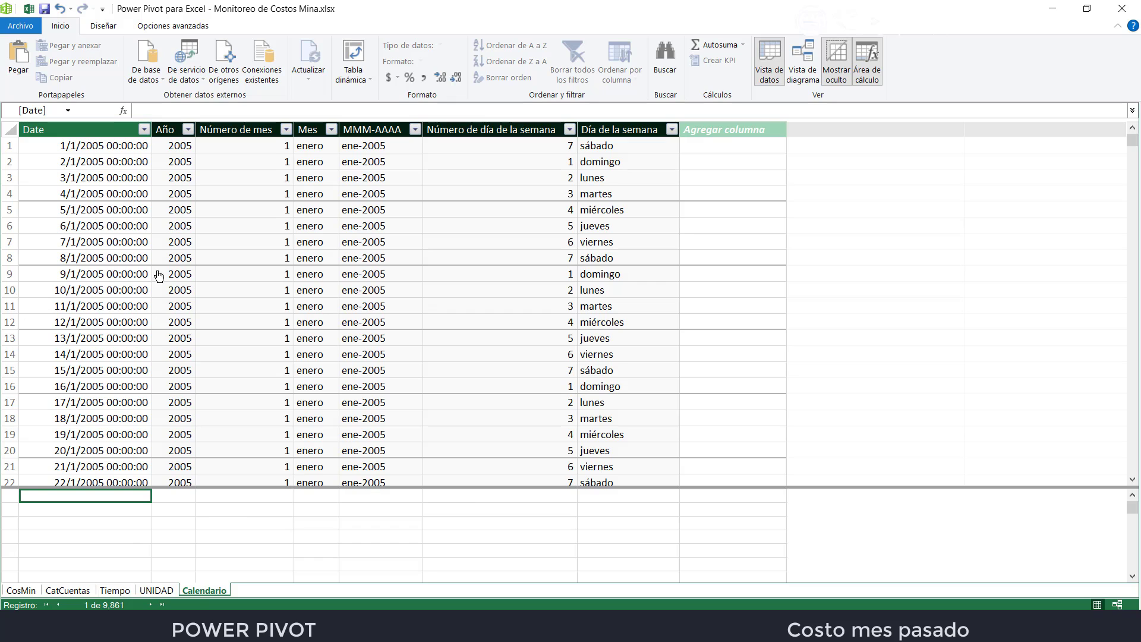
click(123, 591)
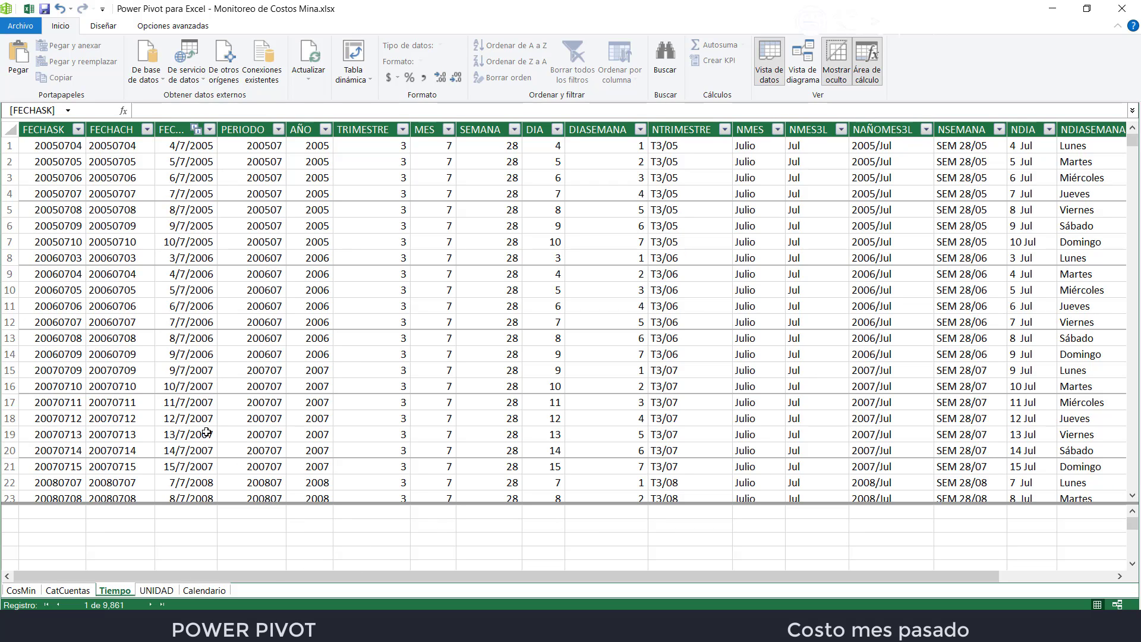
click(204, 592)
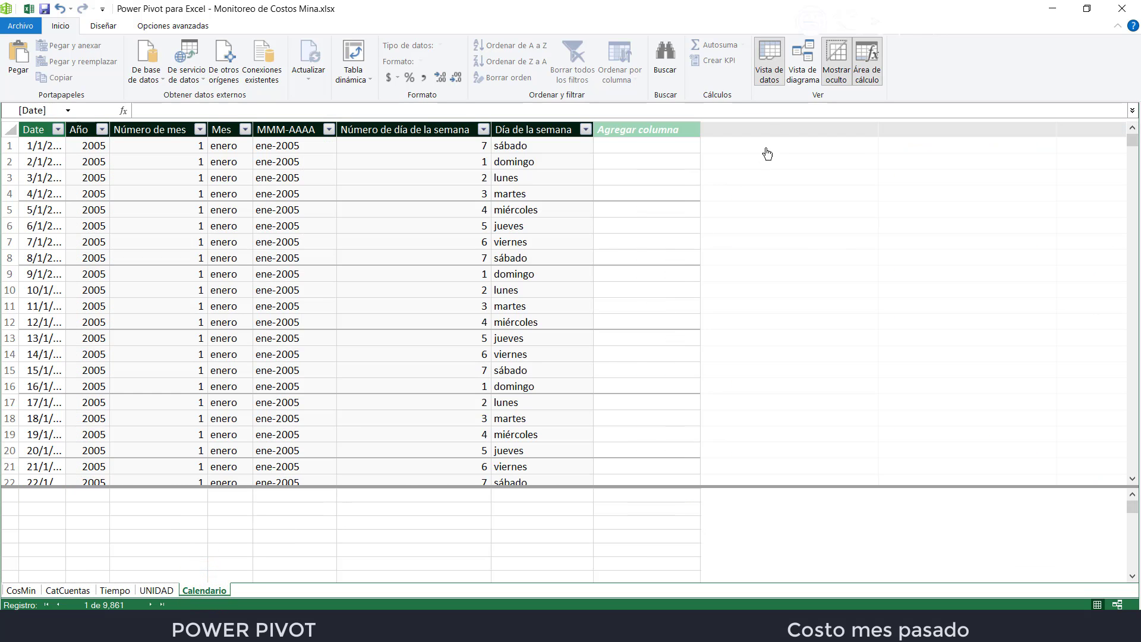
Permanently delete the Calendario table from the model using the diagram view
click(803, 60)
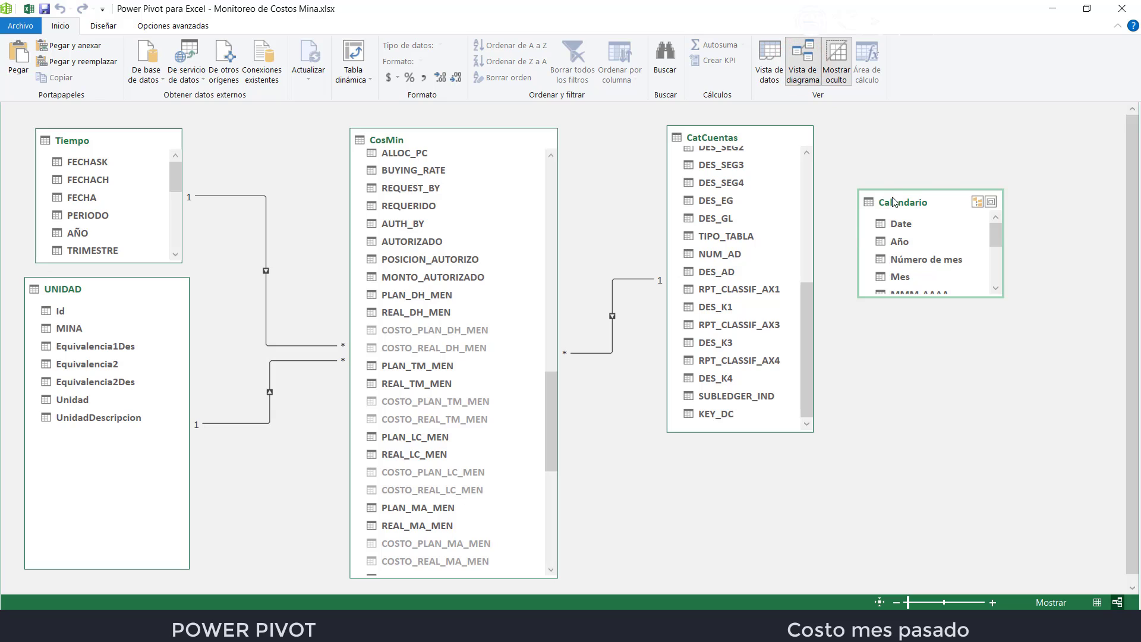
drag(894, 202, 880, 204)
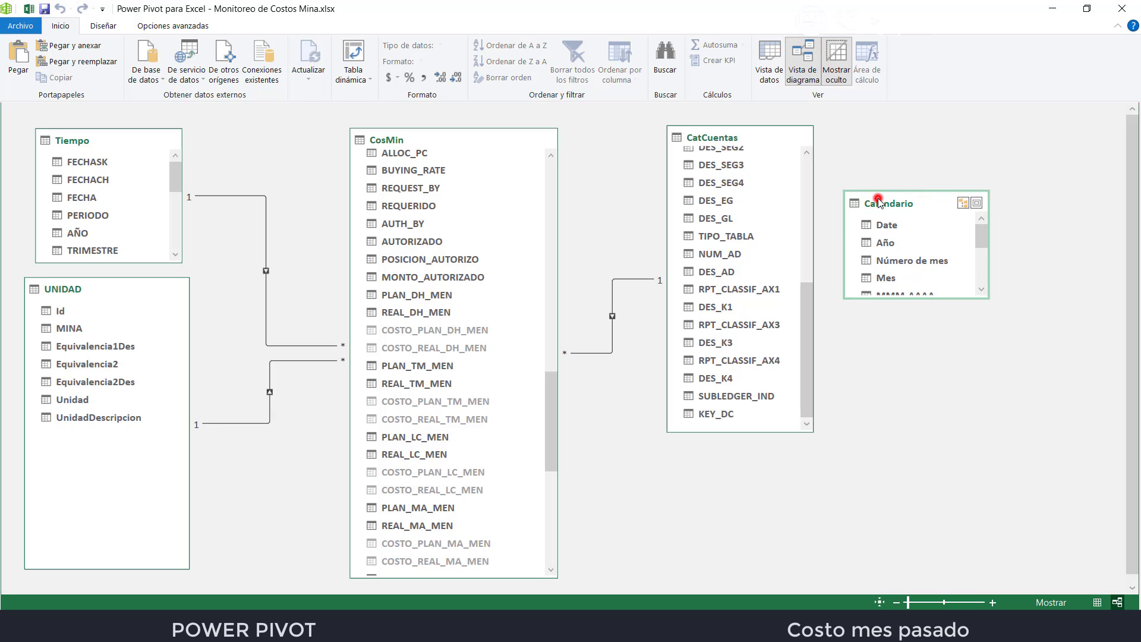
key(Delete)
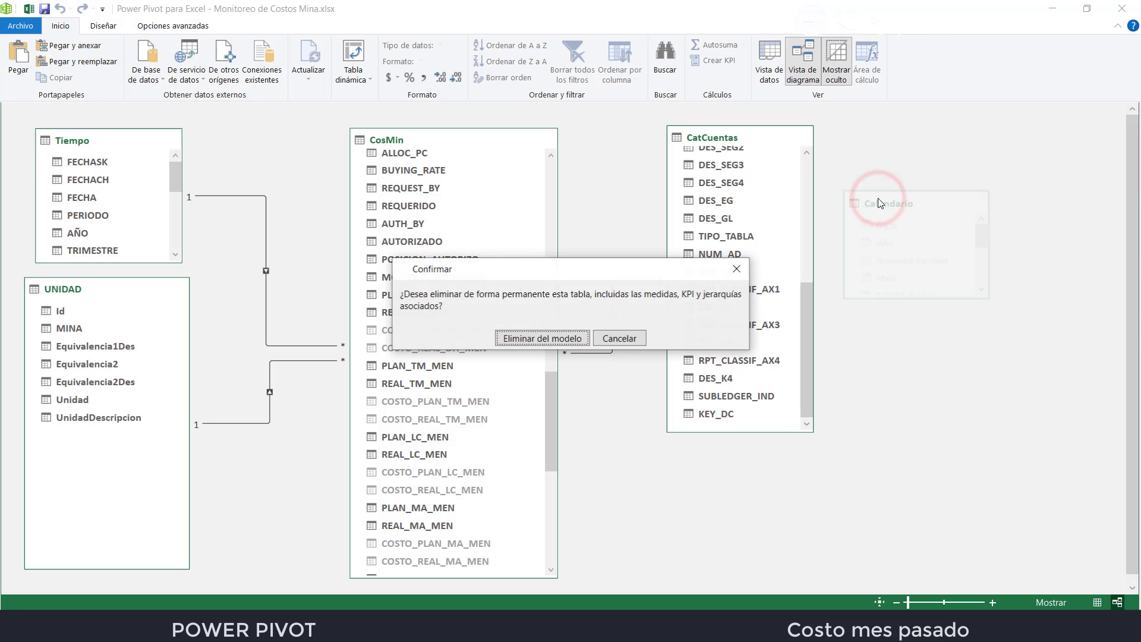
click(553, 339)
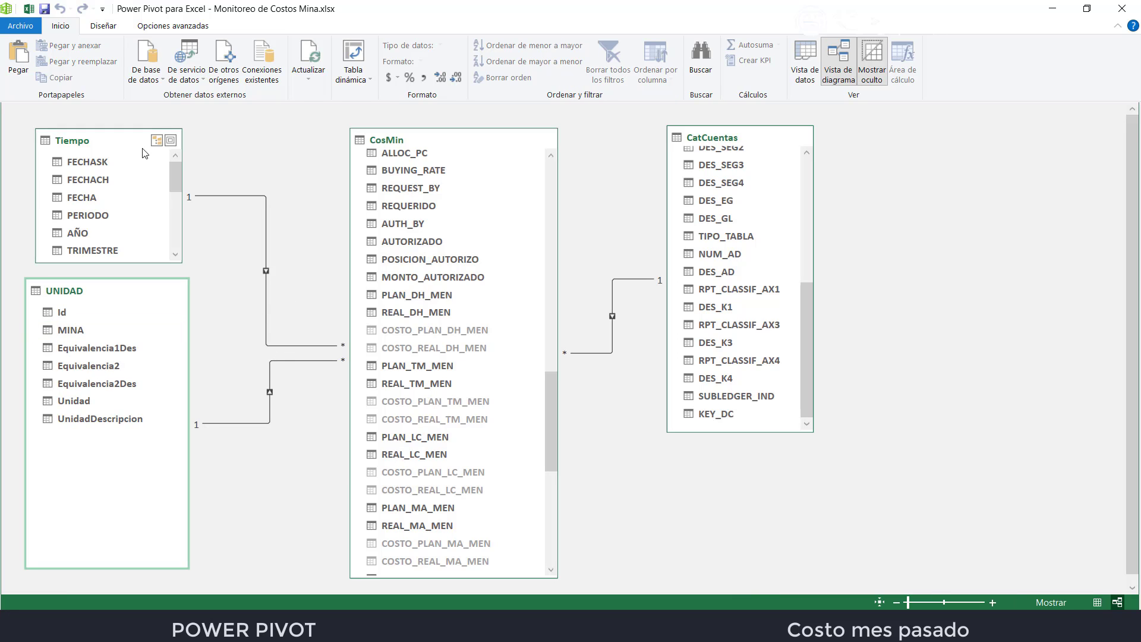
Select the Tiempo table in the diagram and shift it slightly up and to the left
mouse_move(113, 145)
mouse_down()
mouse_move(149, 137)
mouse_move(107, 132)
mouse_up()
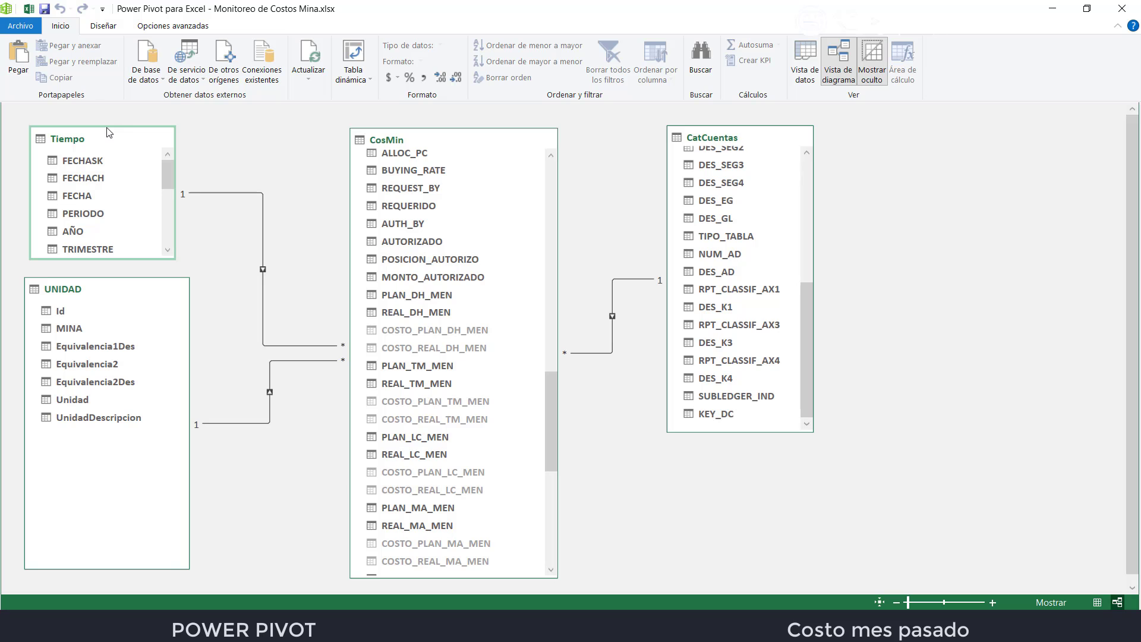
Switch to the Excel workbook and inspect the formulas behind the fuel, warehouse and direct requisition cost cards on the Reporte Final sheet
click(1052, 8)
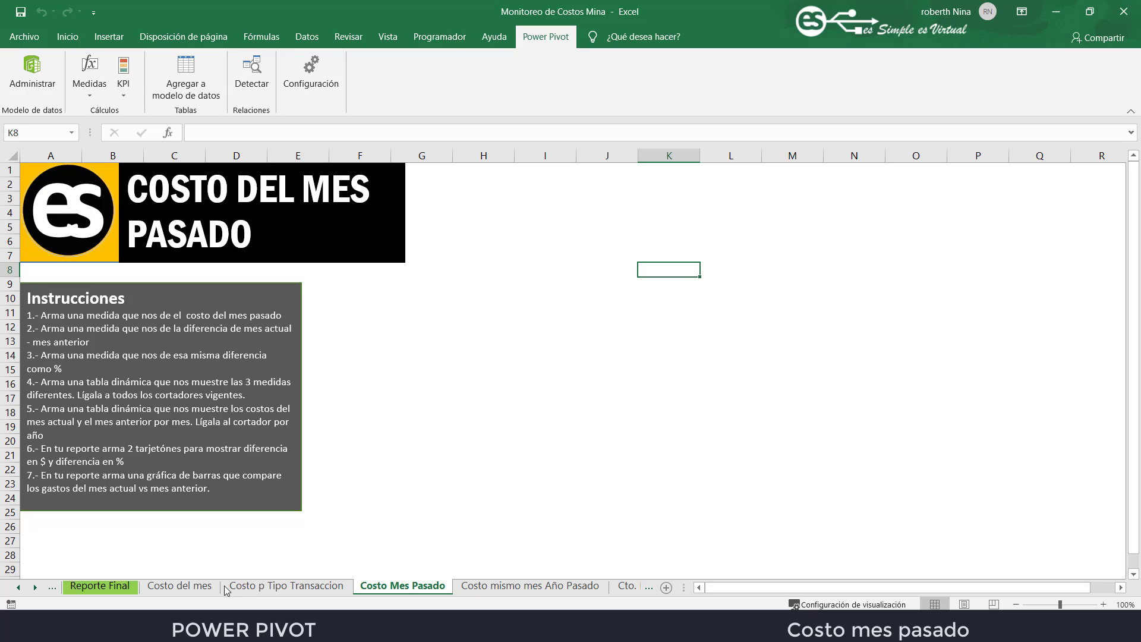
click(89, 587)
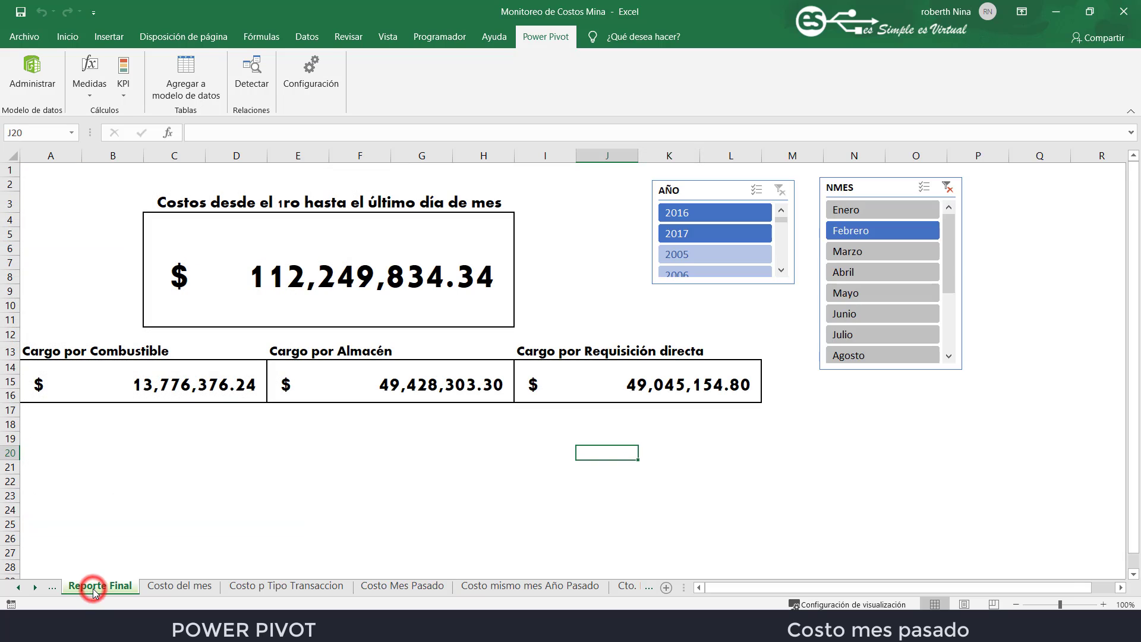
click(20, 588)
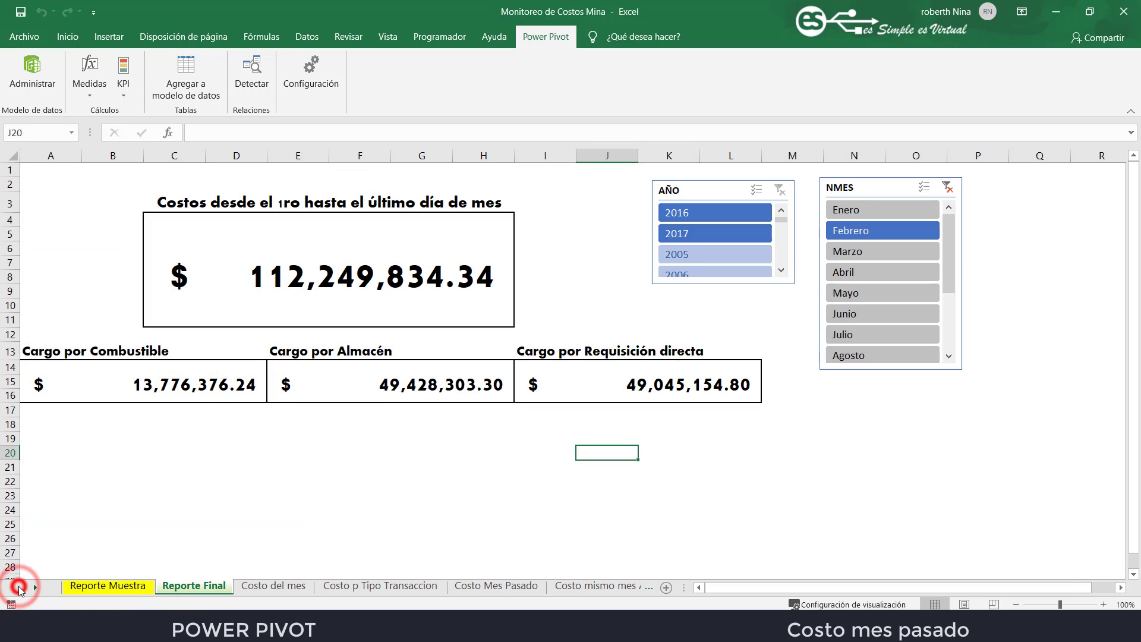
click(185, 386)
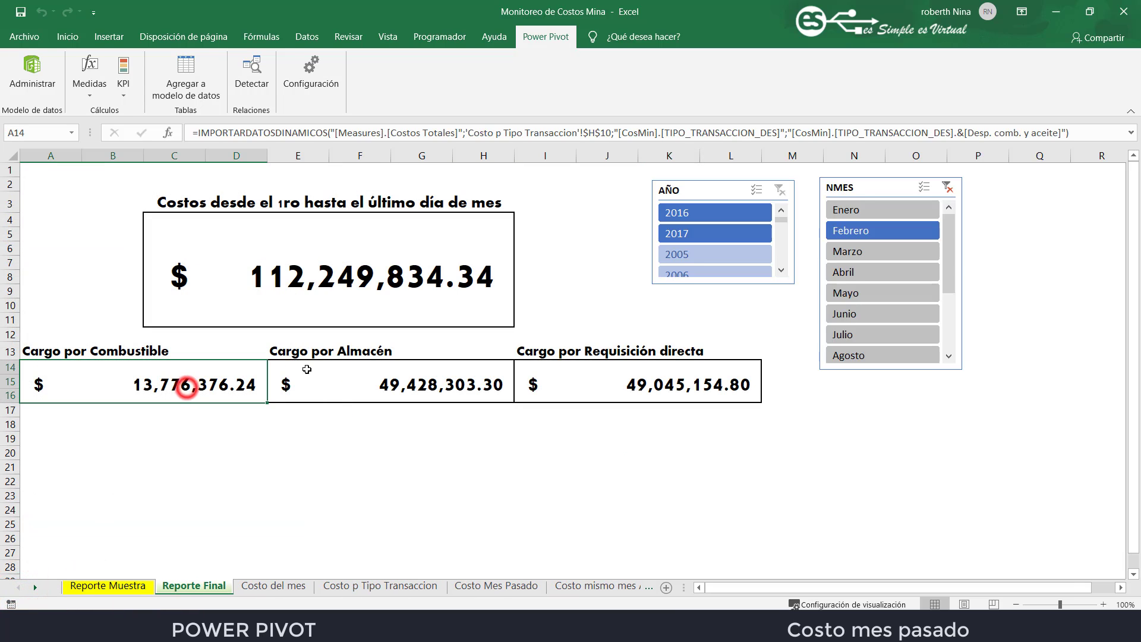
click(327, 379)
click(212, 383)
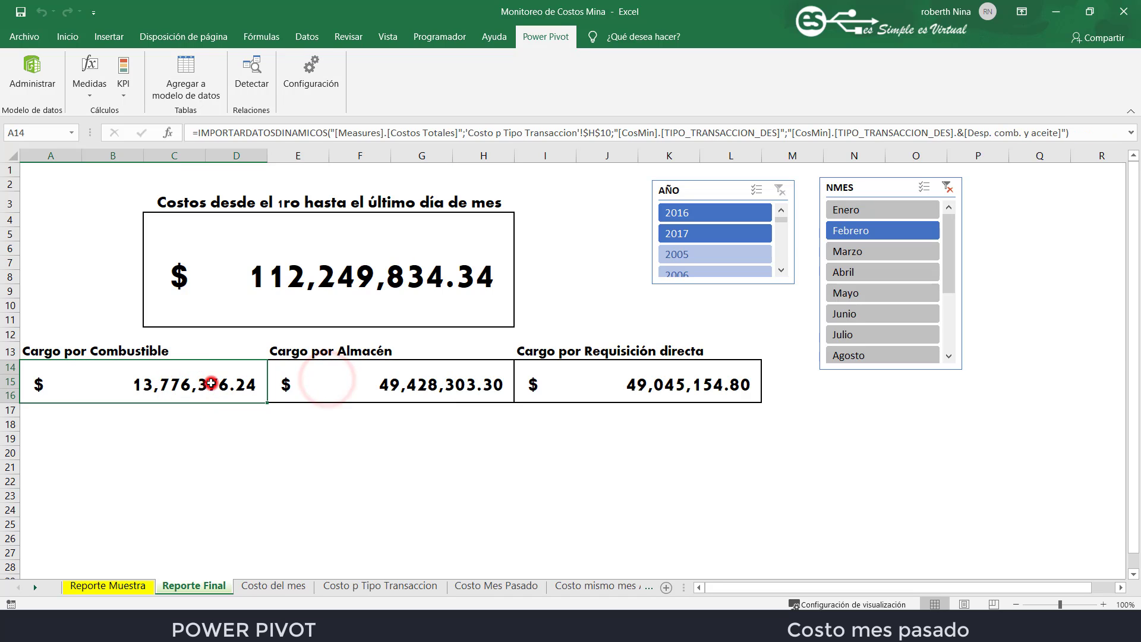
click(370, 386)
click(565, 371)
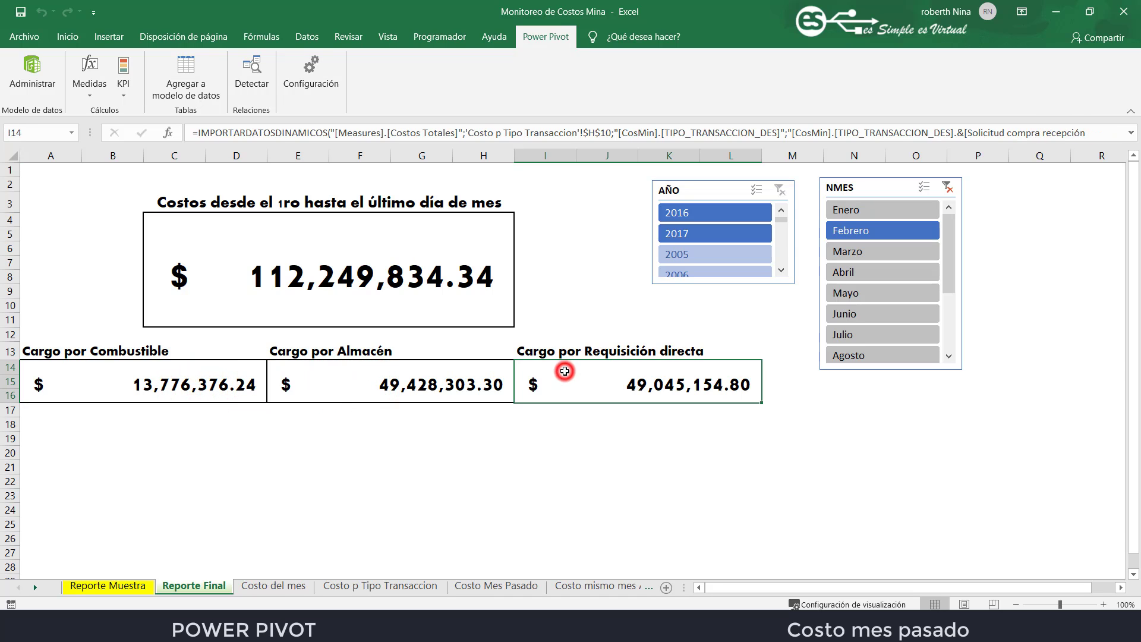
Examine the Costos Totales pivot table and its field list on Costo del mes, and the pivot on Costo p Tipo Transaccion
click(277, 587)
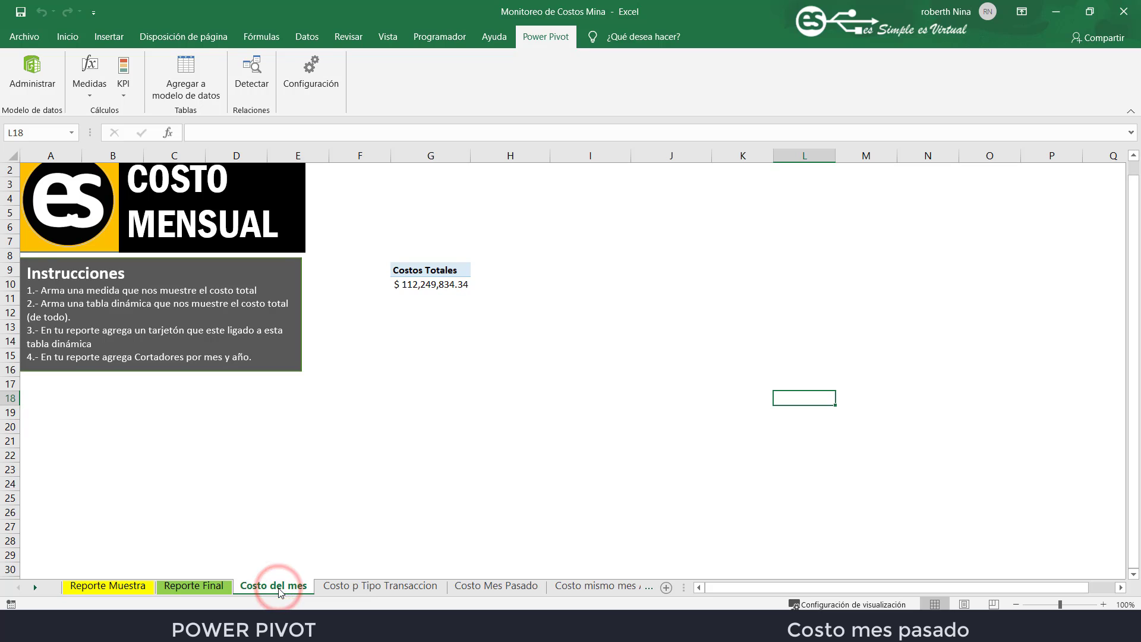
click(423, 288)
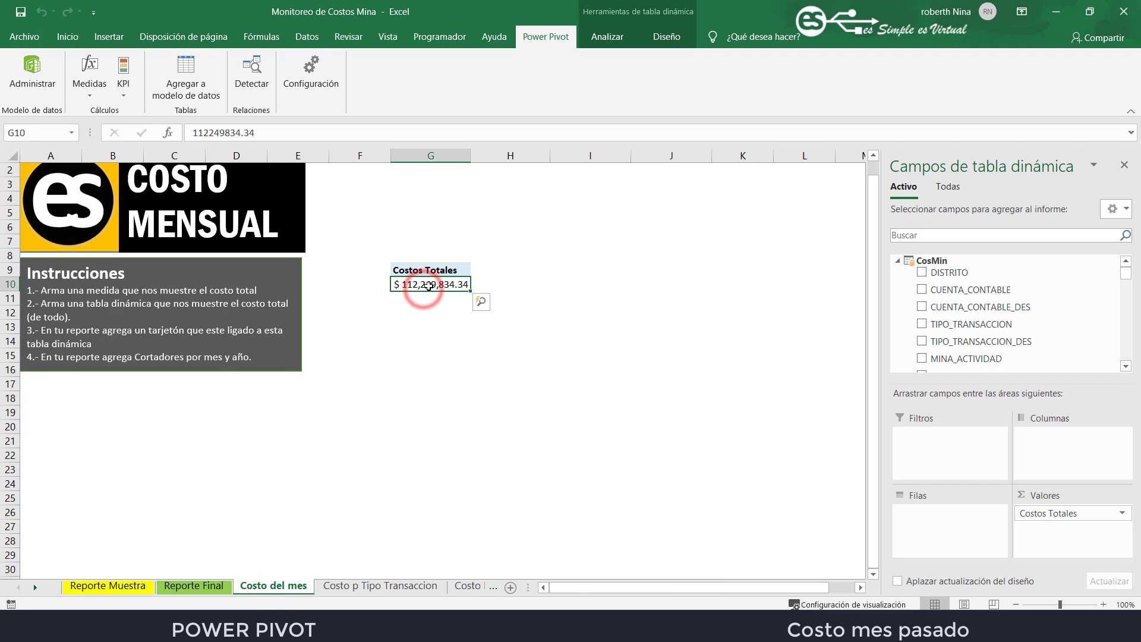
scroll(1016, 315, down, 6)
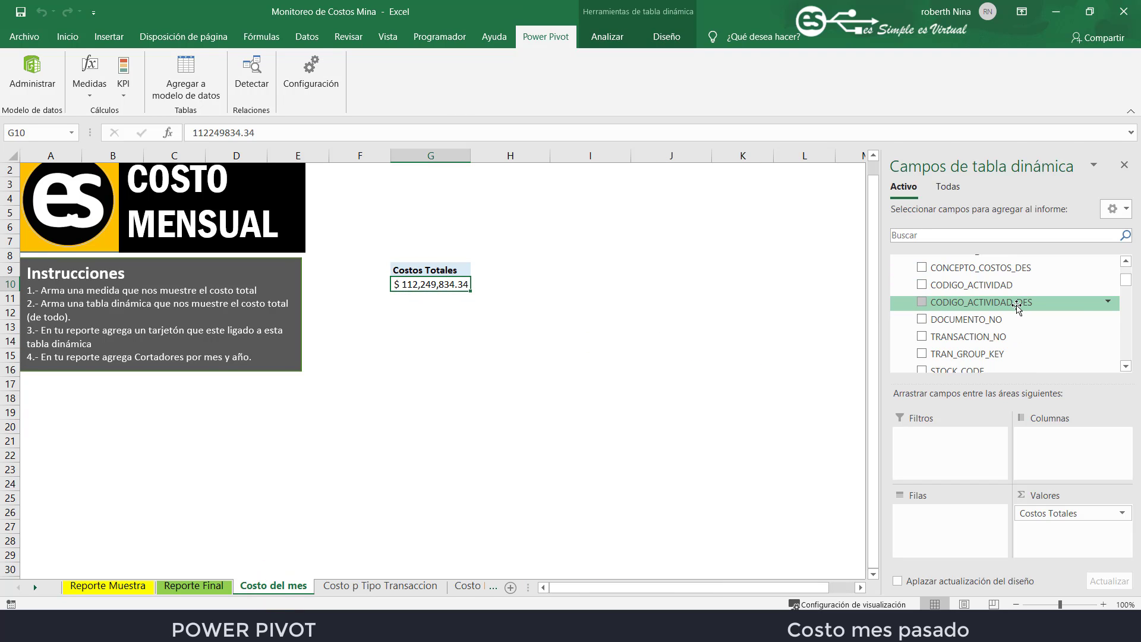
scroll(1016, 316, down, 10)
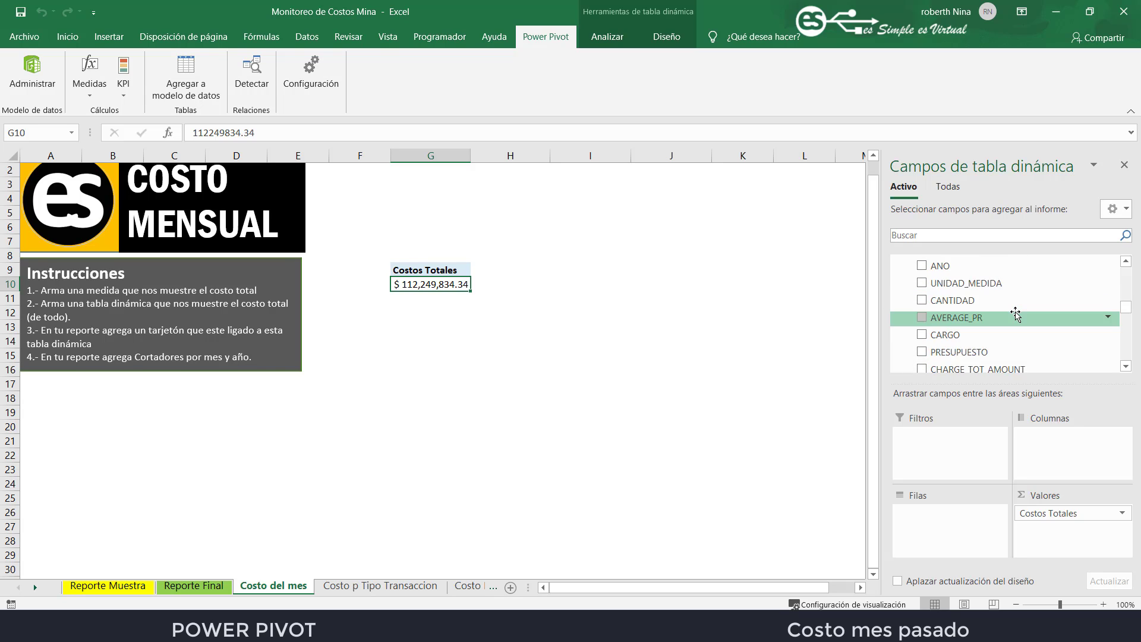
scroll(1016, 315, down, 10)
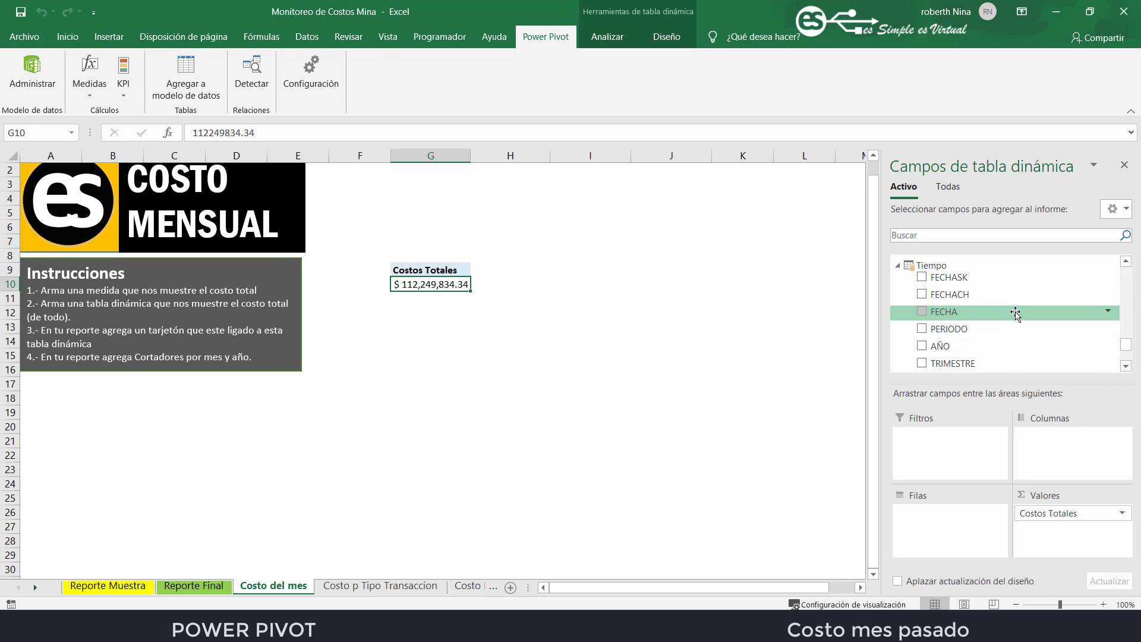
scroll(1016, 315, up, 4)
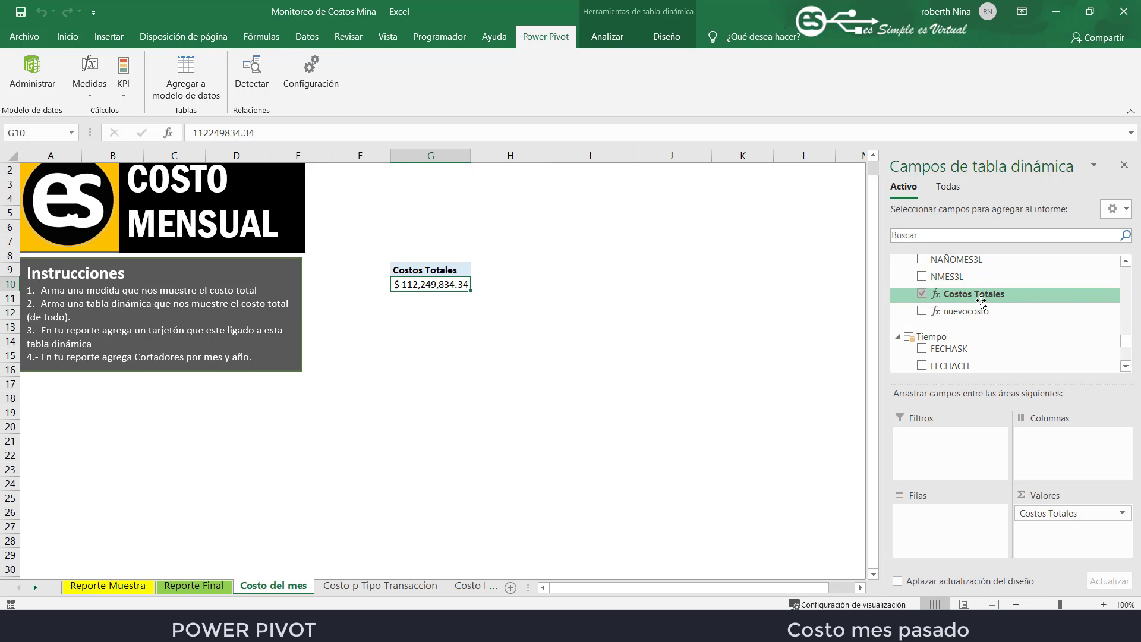
click(372, 588)
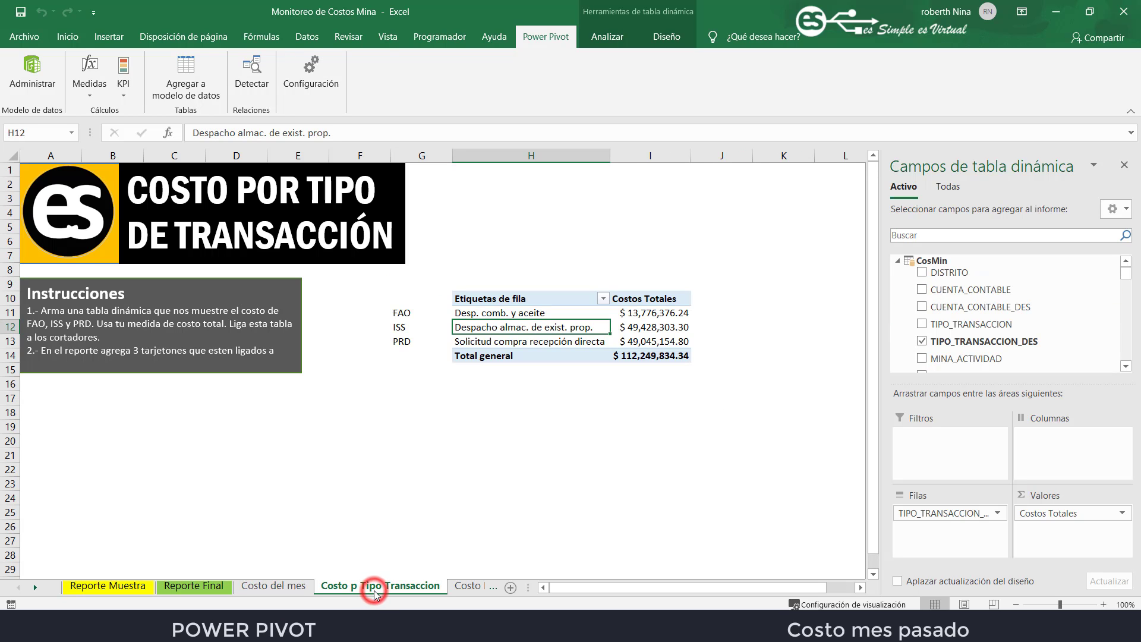
Insert a pivot table based on the workbook's data model at cell I11 of the Costo Mes Pasado sheet
click(463, 586)
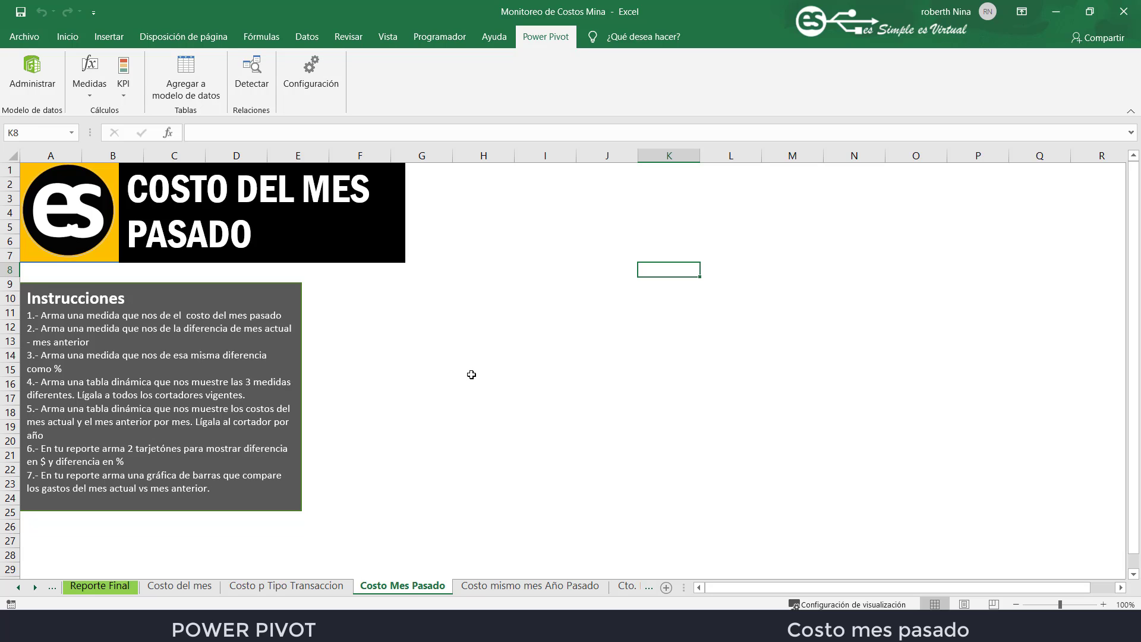
click(505, 311)
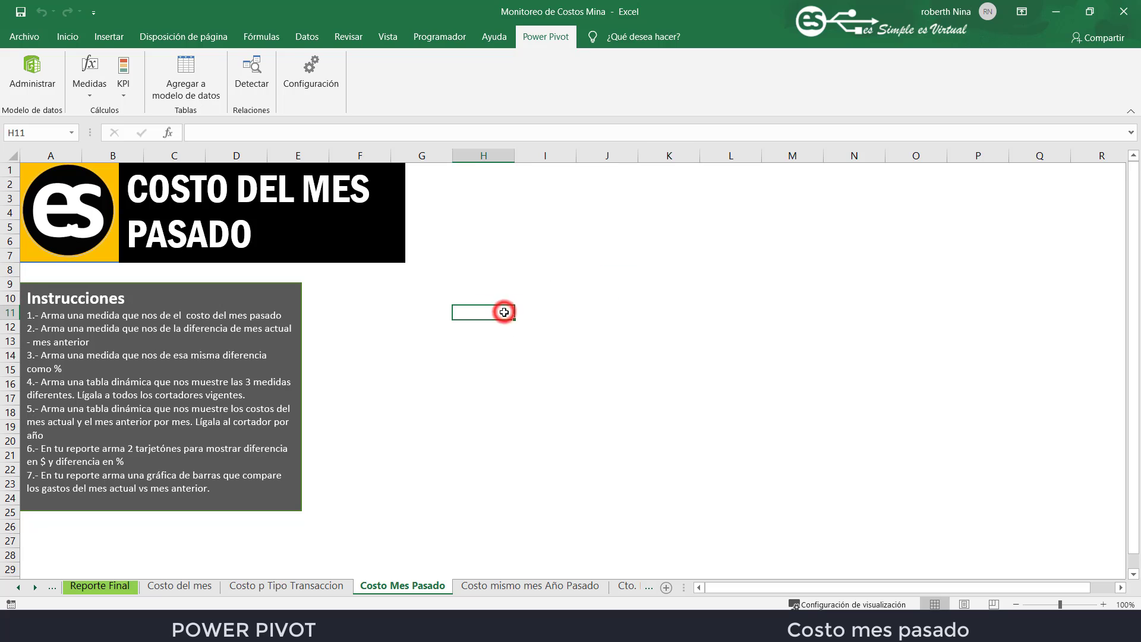
click(542, 325)
click(523, 309)
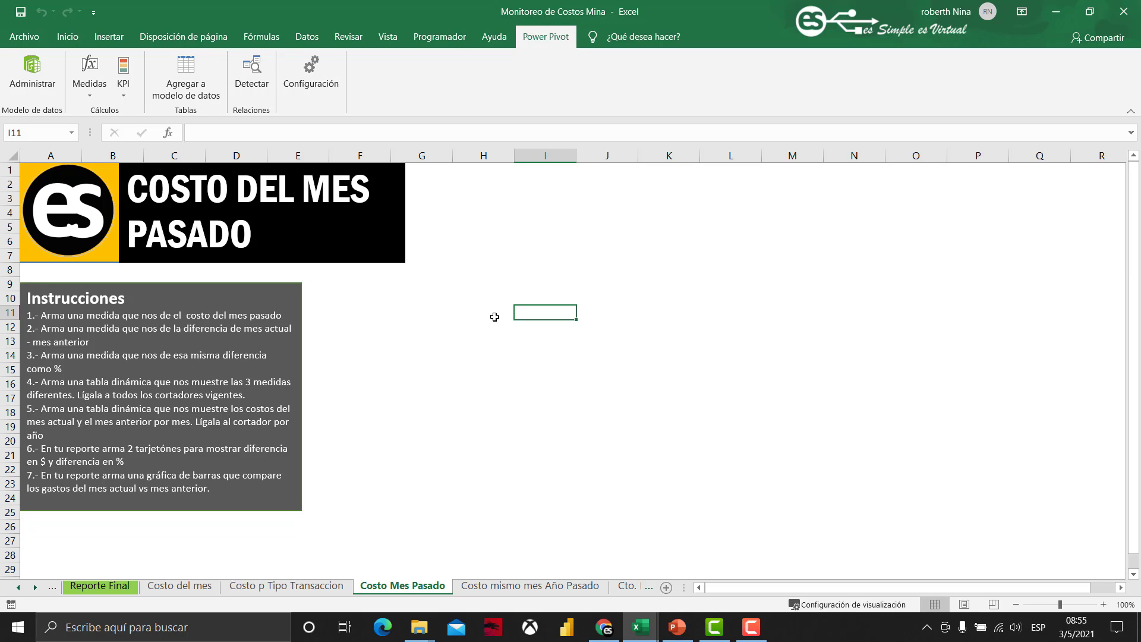
click(116, 39)
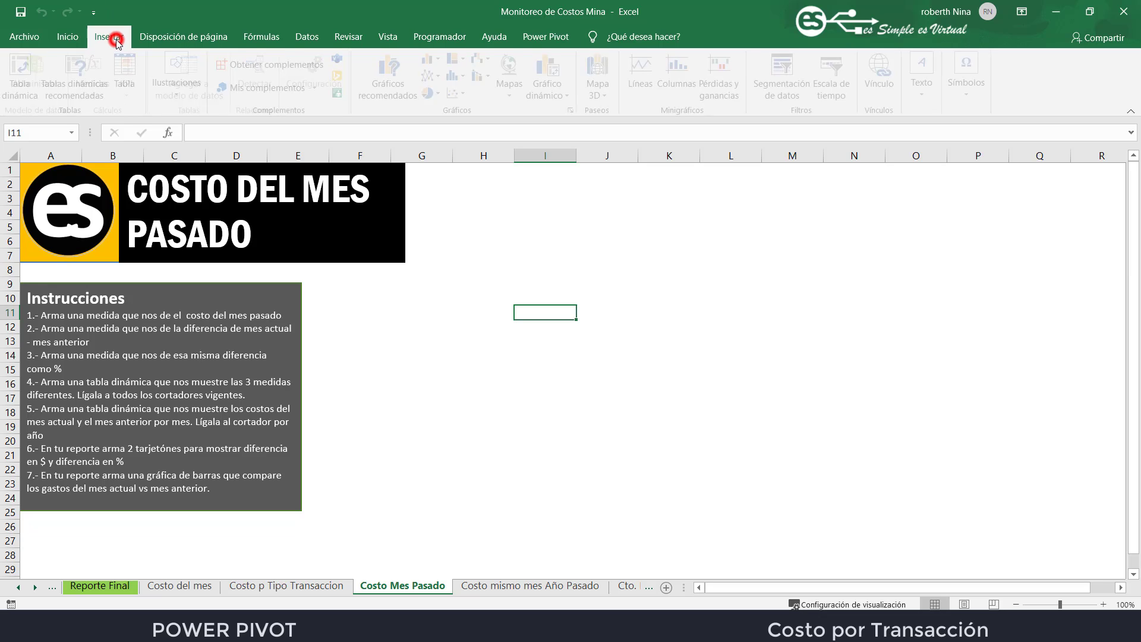
click(28, 69)
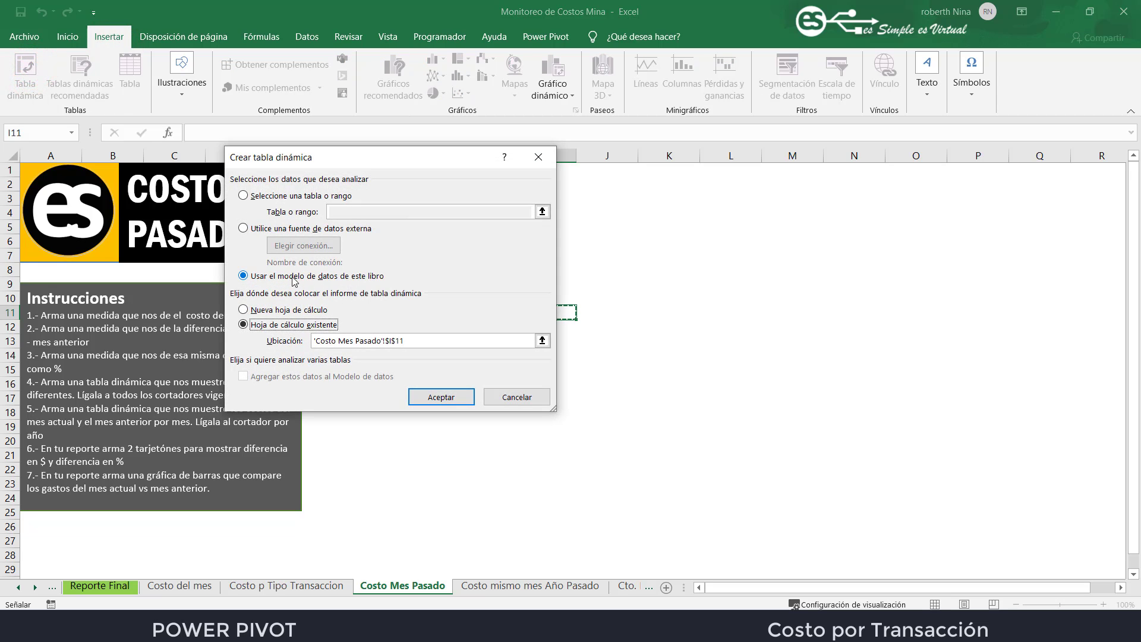
click(447, 403)
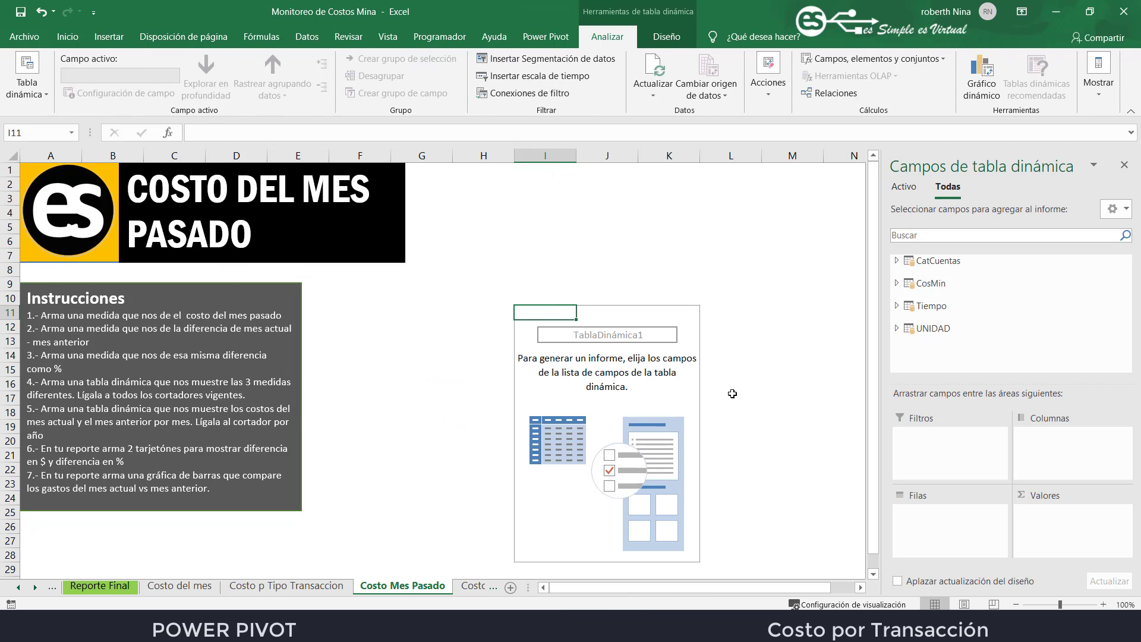
Add the Costos Totales measure from CosMin to the new pivot table as its values
click(898, 283)
scroll(991, 324, down, 8)
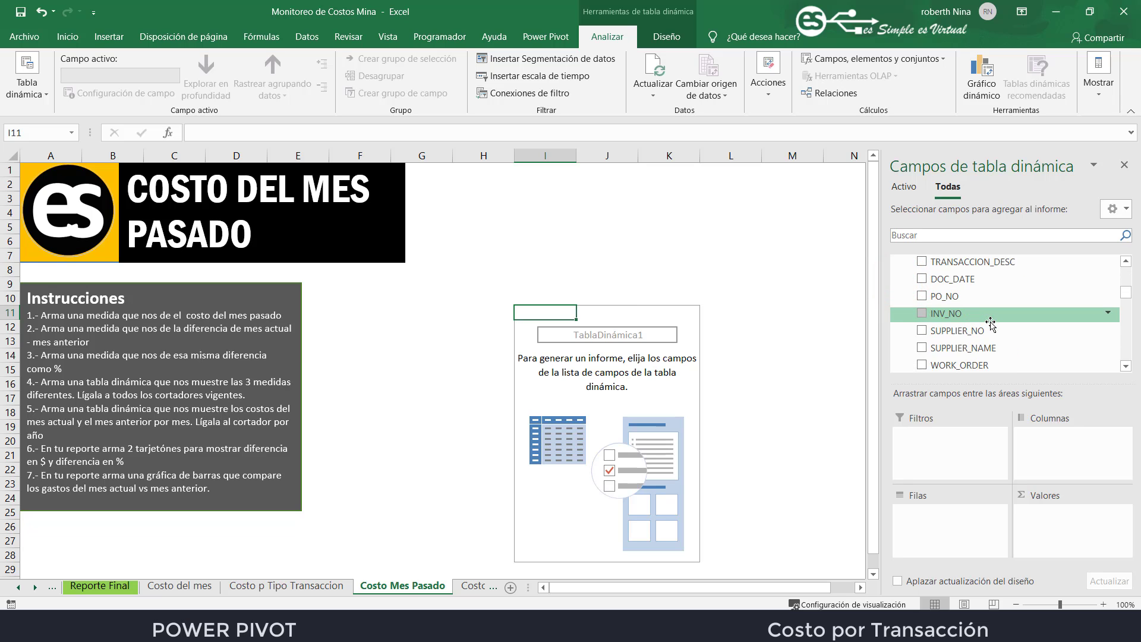
scroll(990, 324, down, 10)
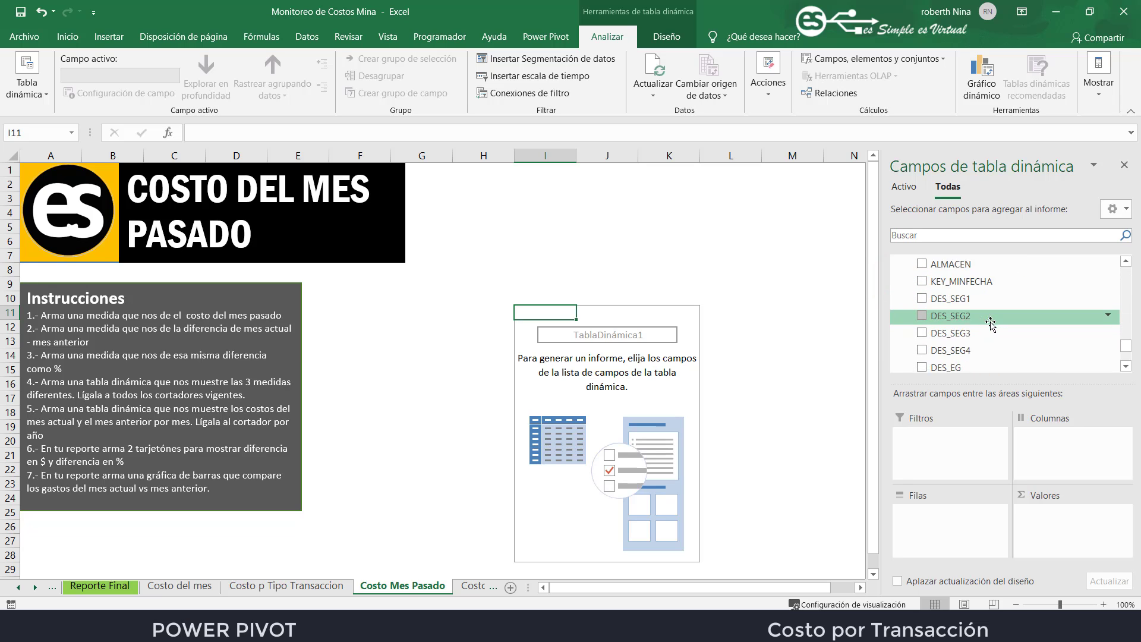
drag(961, 342, 1047, 526)
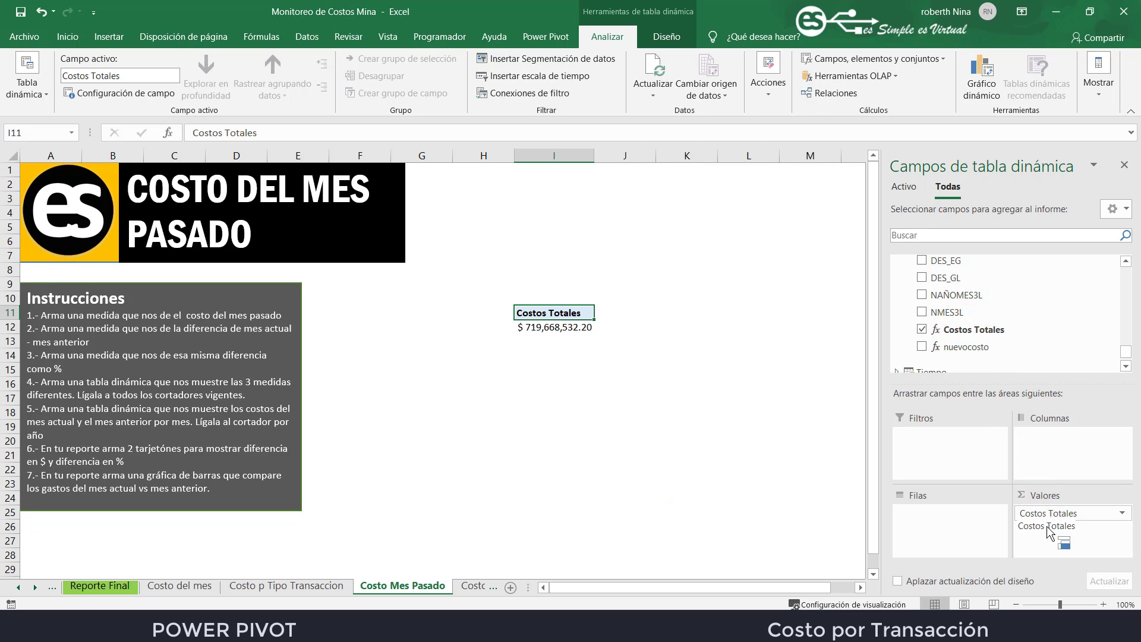
Break the pivot table down by year and month, using AÑO and NMES from Tiempo as row fields
scroll(966, 325, down, 1)
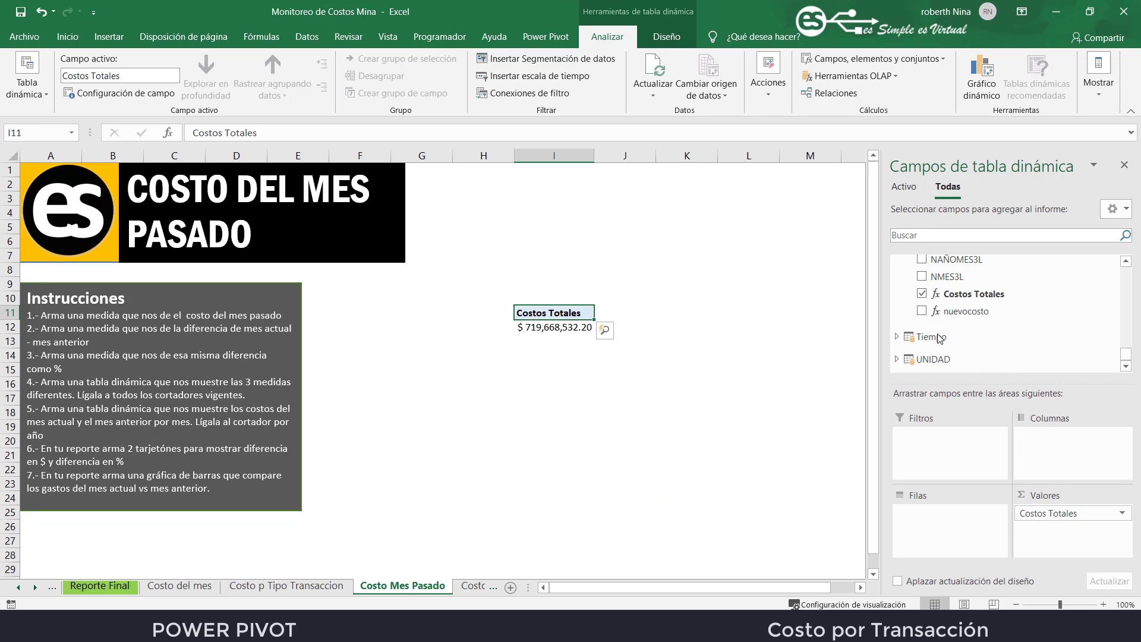
click(966, 334)
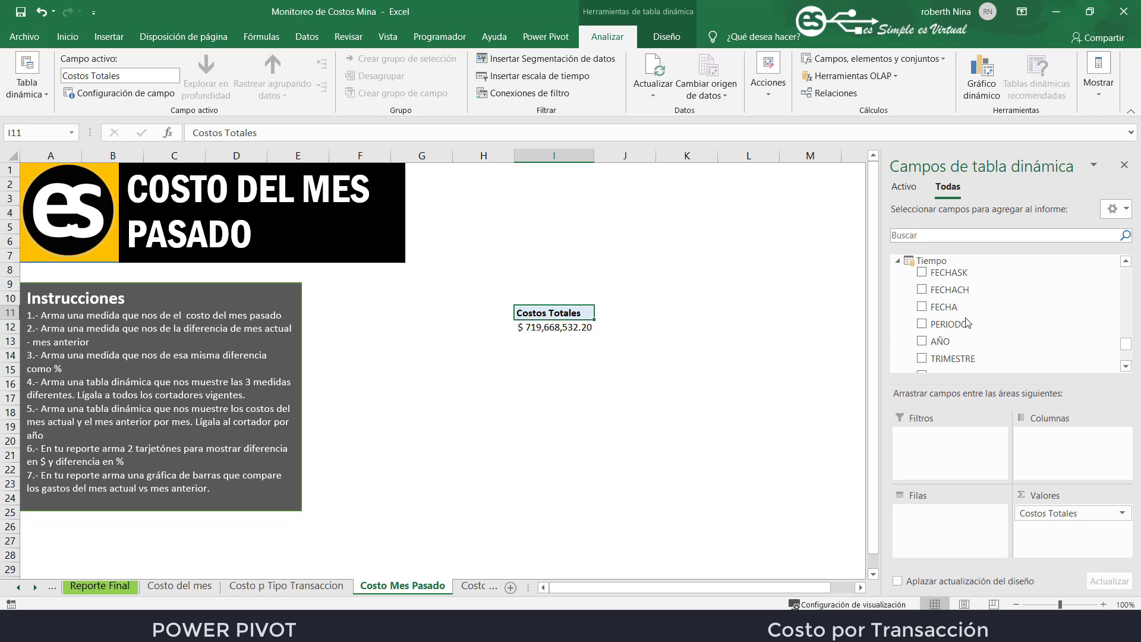
drag(962, 343, 966, 531)
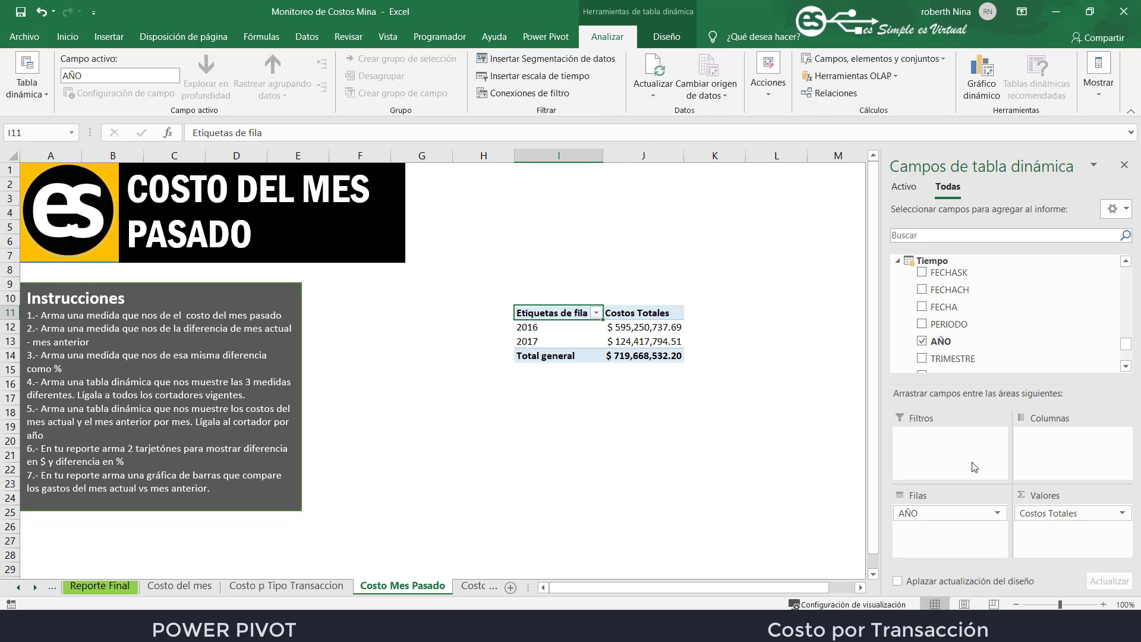
scroll(984, 335, down, 3)
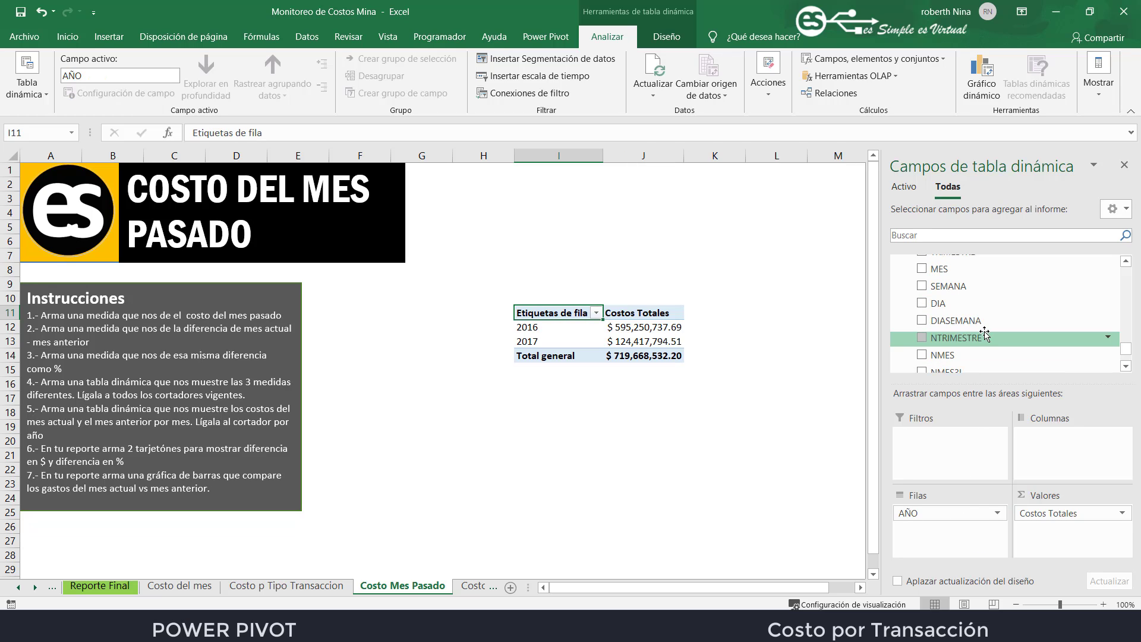
drag(960, 355, 975, 542)
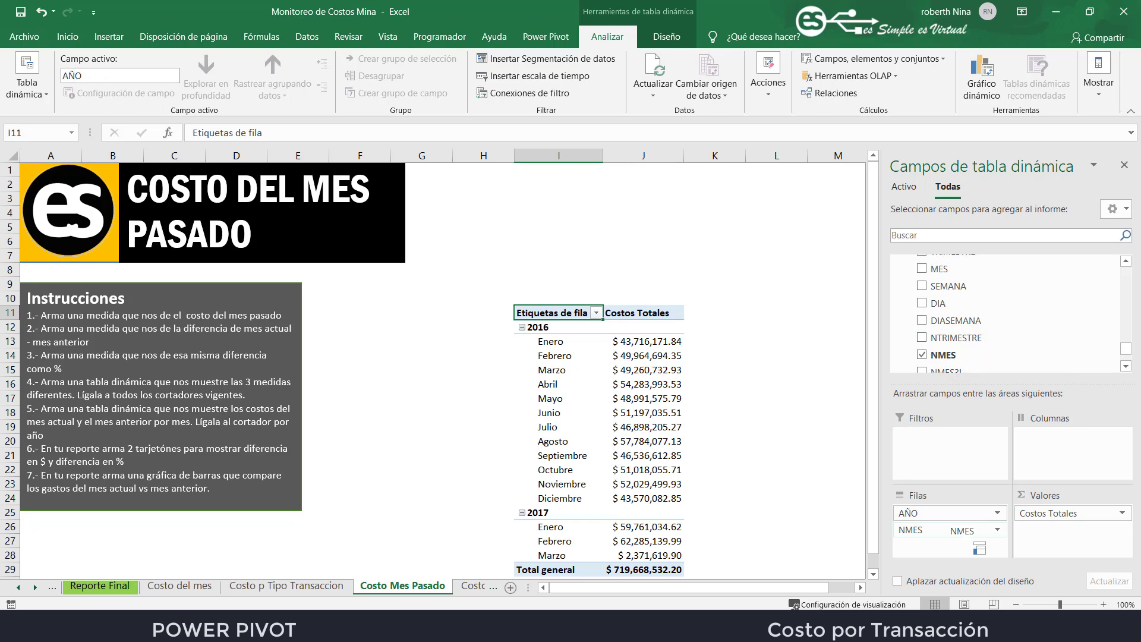
scroll(743, 407, down, 2)
drag(797, 591, 823, 589)
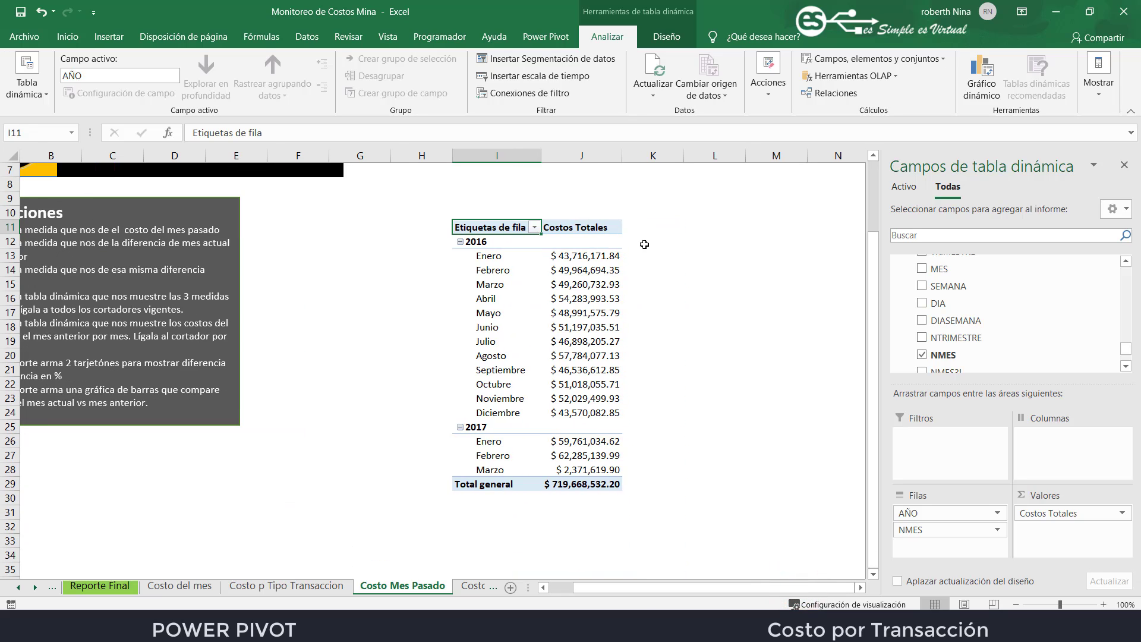
mouse_move(589, 286)
On Reporte Final, try the month slicer with Enero and Febrero, and filter the report to year 2016 and month Abril
click(128, 585)
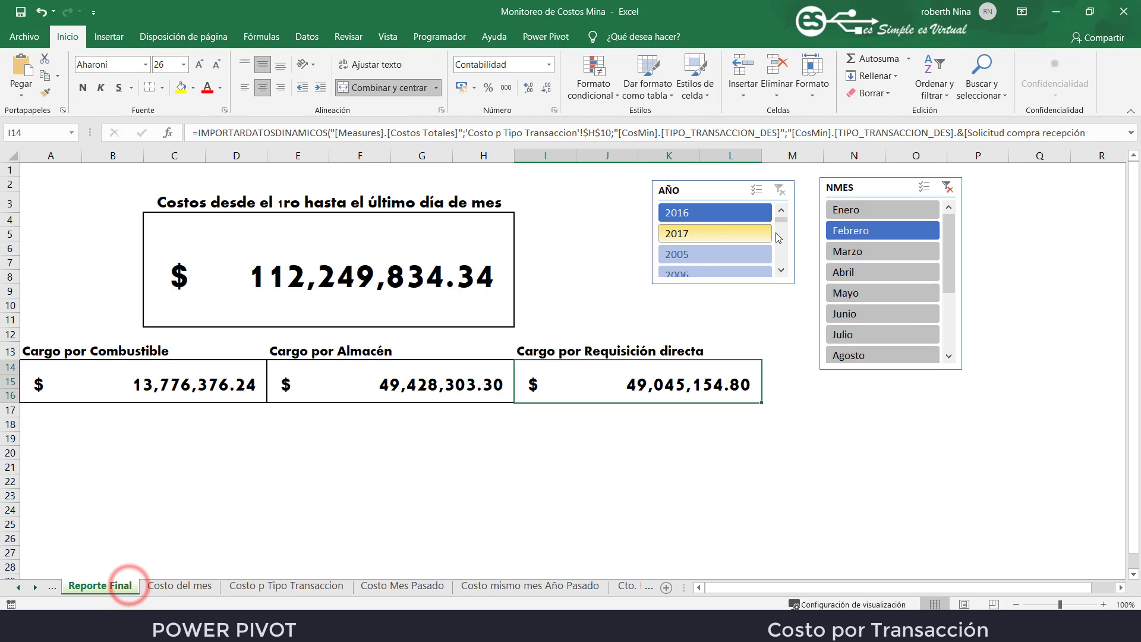
click(854, 231)
click(861, 210)
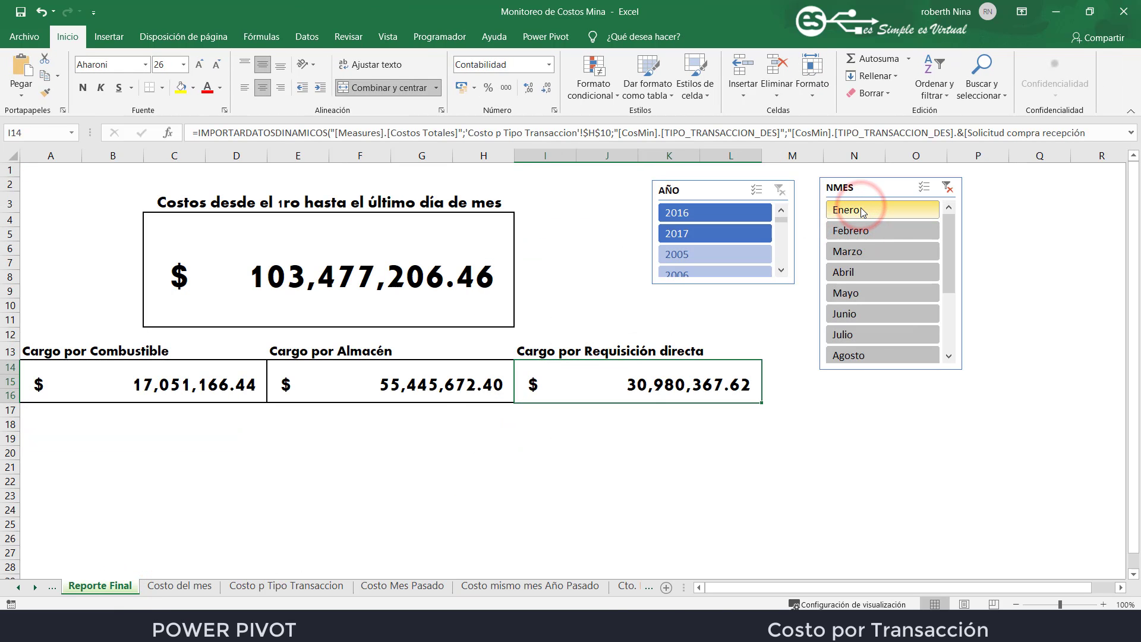
click(863, 233)
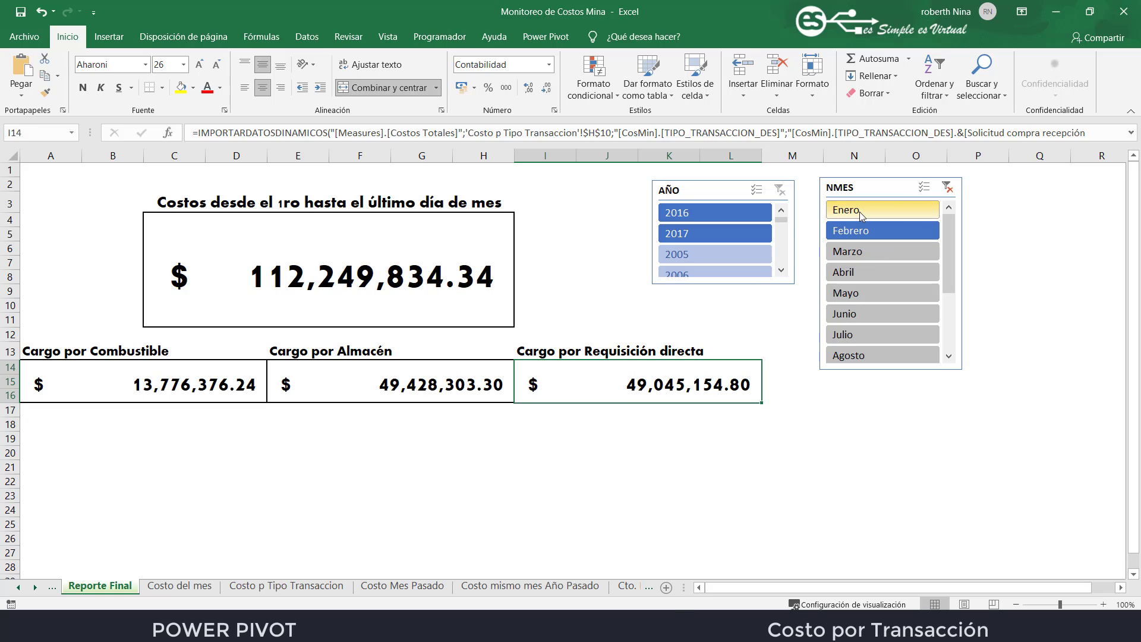
click(734, 215)
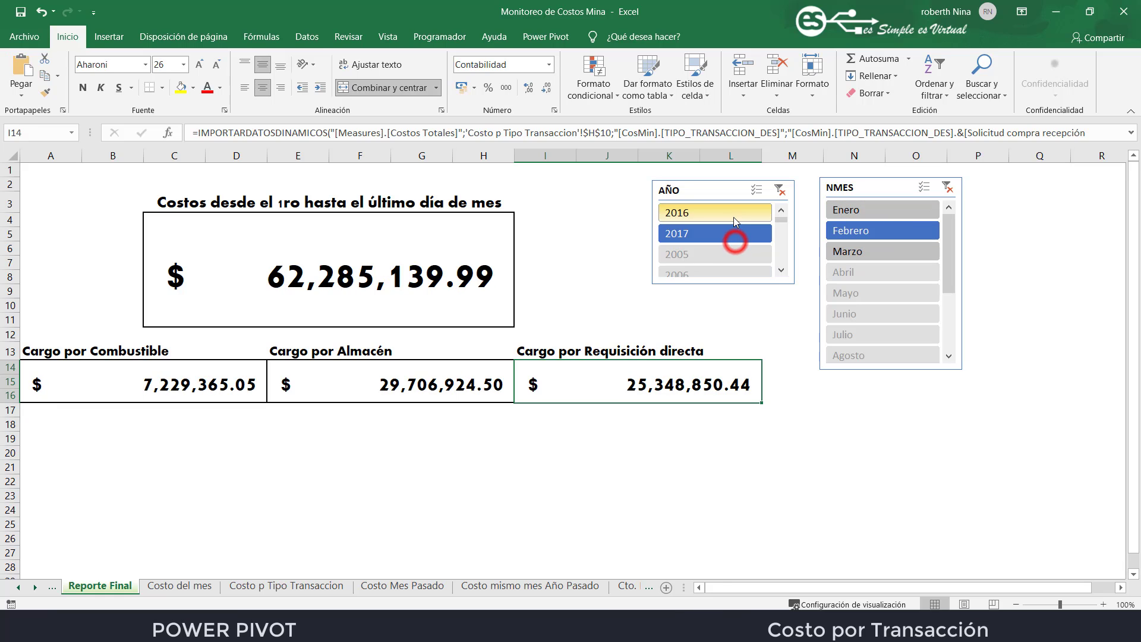
click(863, 271)
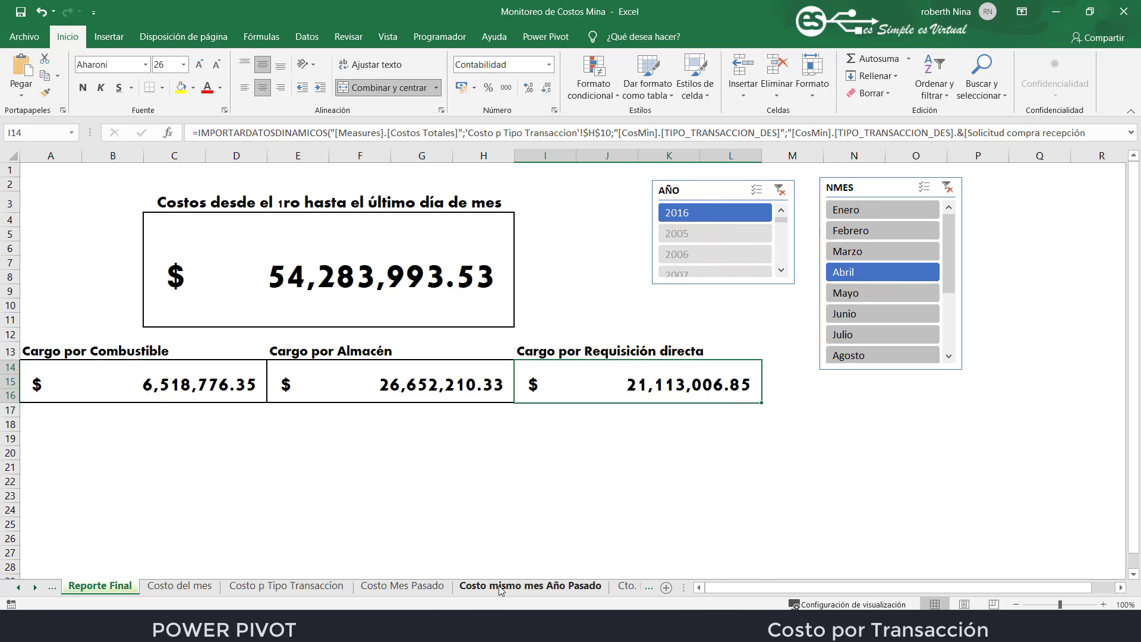
On the Costo Mes Pasado sheet, create a new measure in the CosMin table named "Costo total del mes Anterior"
click(410, 585)
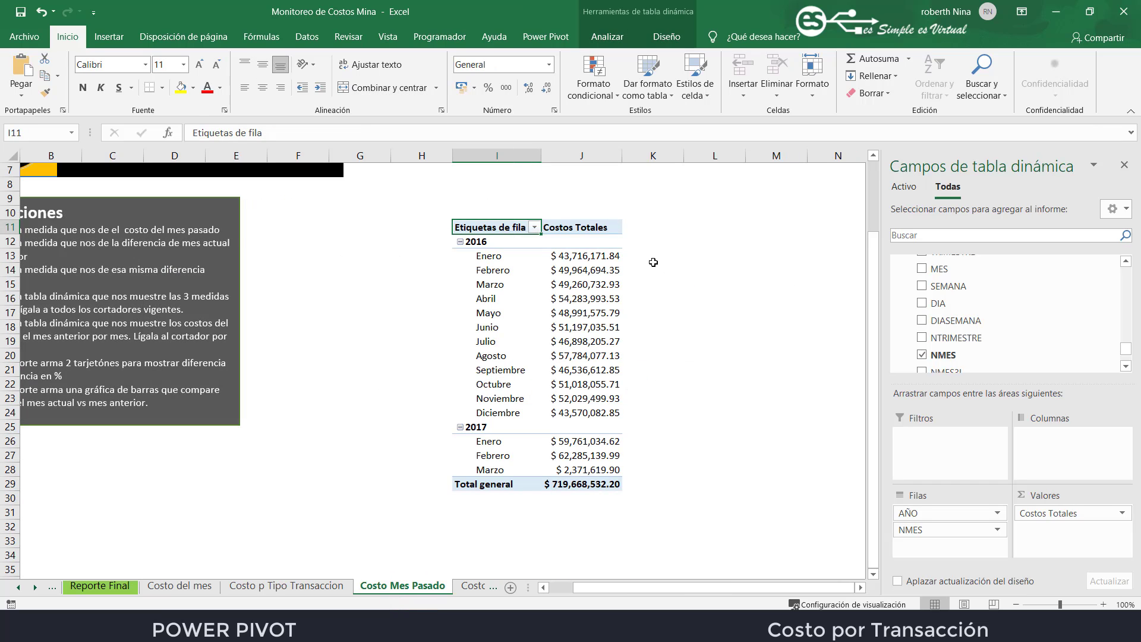
click(505, 256)
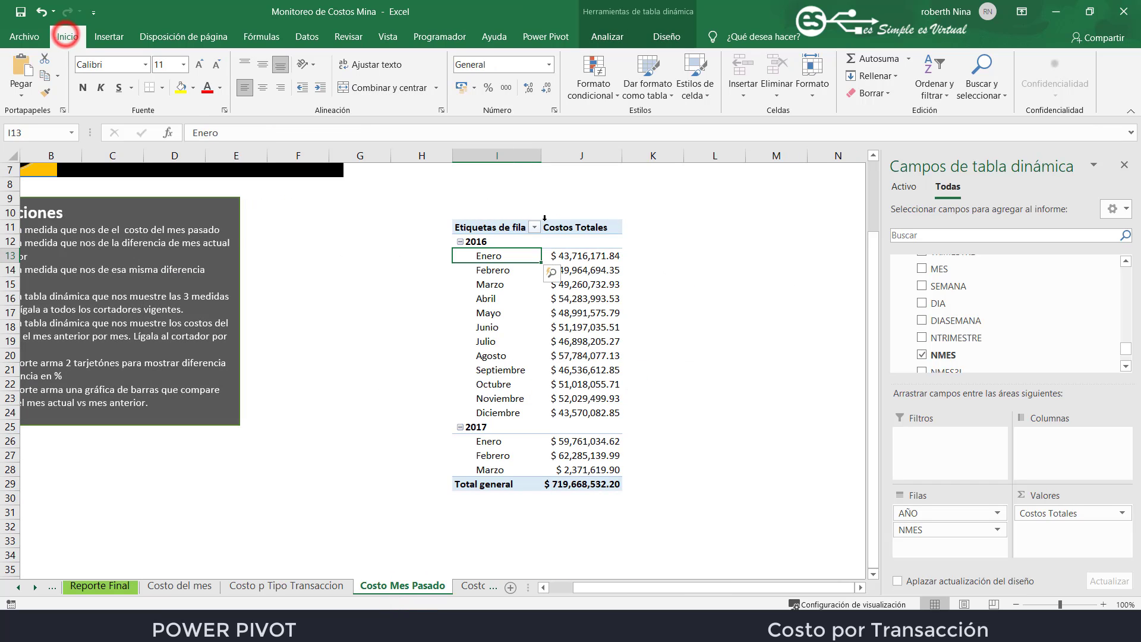
click(541, 37)
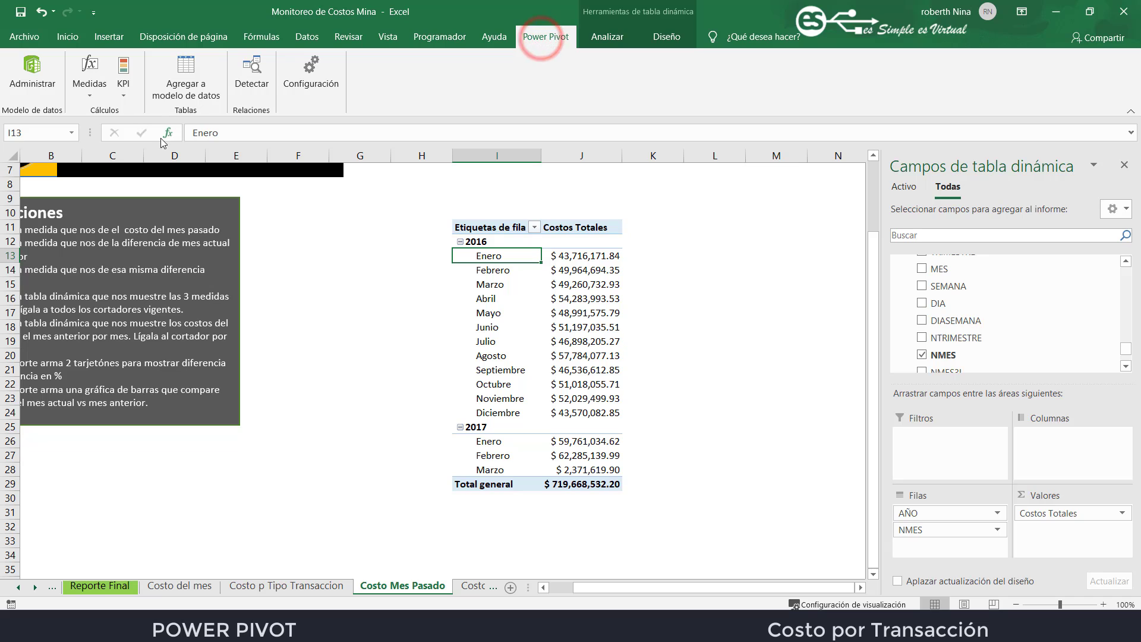
click(88, 91)
click(119, 113)
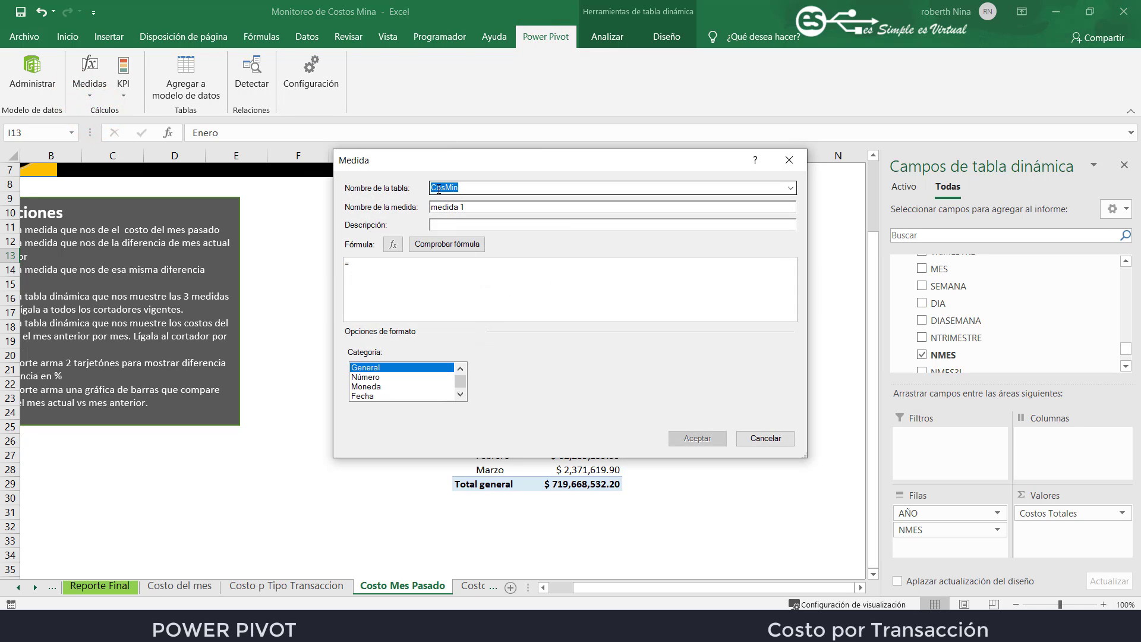
click(501, 205)
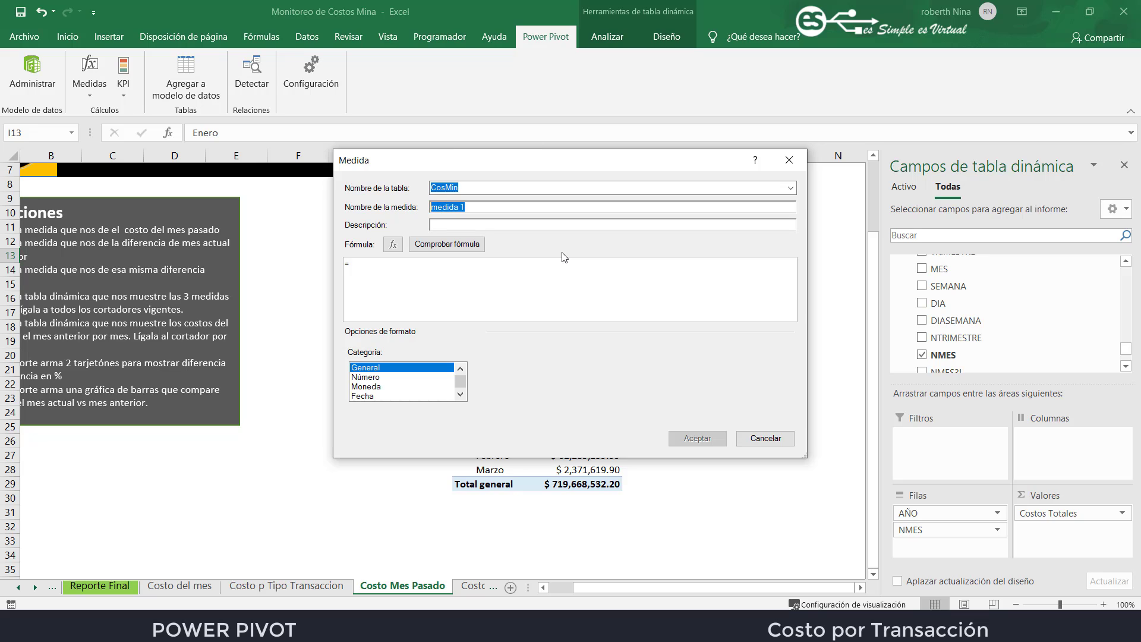
text(Costo total del Mes)
key(BackSpace)
key(BackSpace)
key(BackSpace)
text(mes Anteru)
key(BackSpace)
key(BackSpace)
key(BackSpace)
text(rior)
Describe the new measure as "Medida del costo total del mes anterior seleccionado"
click(589, 229)
text(Media)
key(BackSpace)
text(da de)
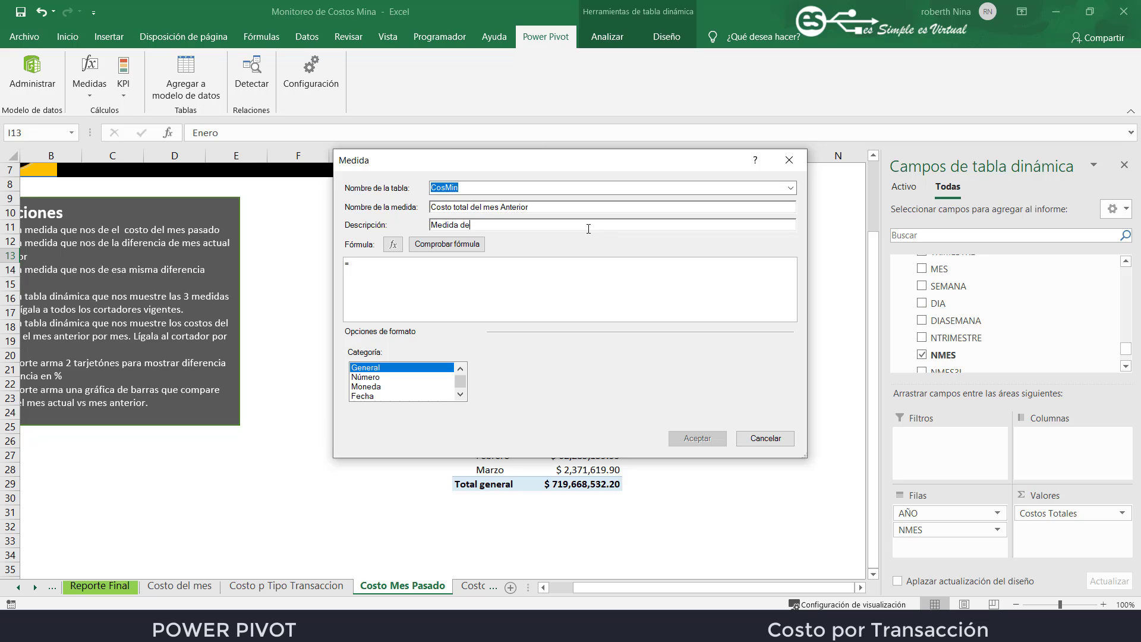
text(k costo total d)
key(BackSpace)
key(BackSpace)
key(BackSpace)
key(BackSpace)
text(al del mes anterior seleccionado)
Begin the measure's formula with CALCULATE, using [Costos Totales] as the expression and a semicolon as the argument separator
click(522, 276)
text(CALCULATE()
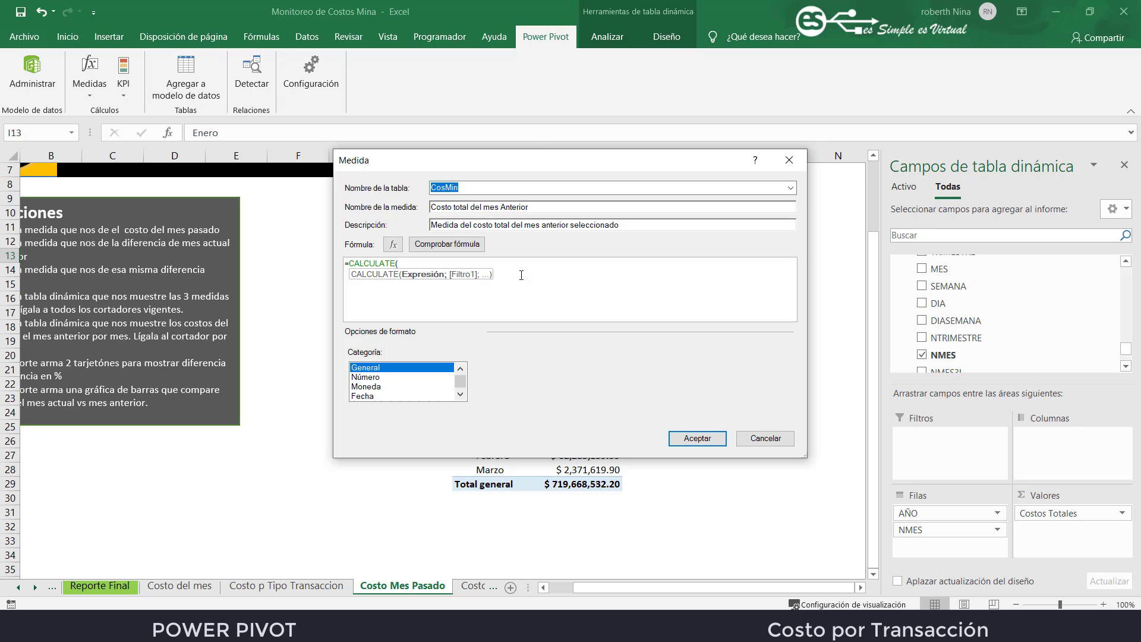
click(477, 263)
text([)
text(COST)
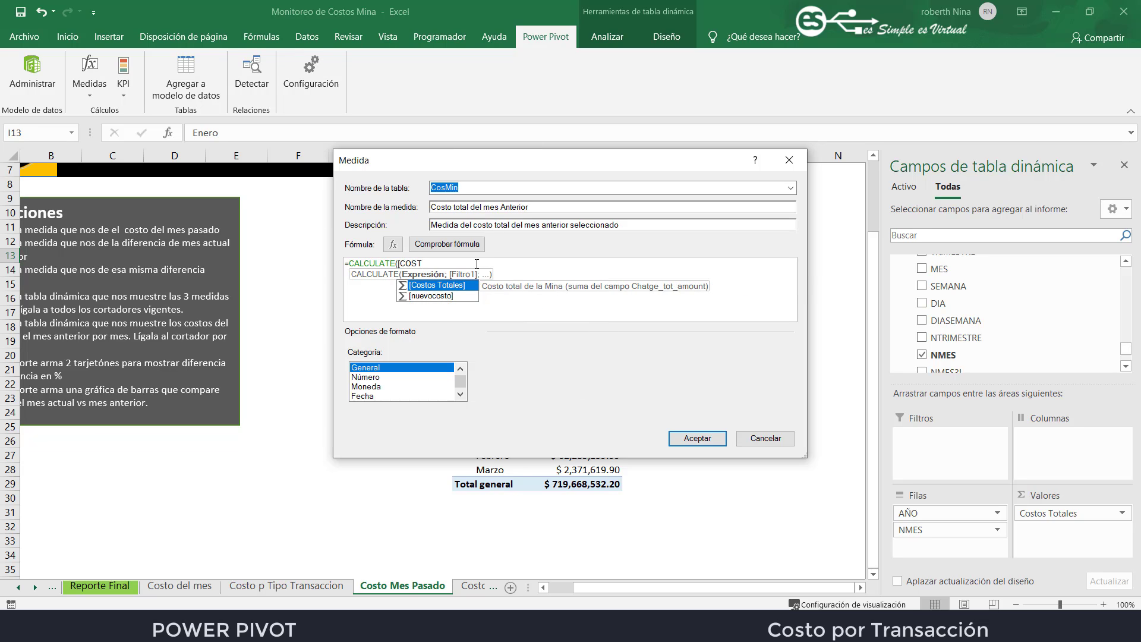
key(Tab)
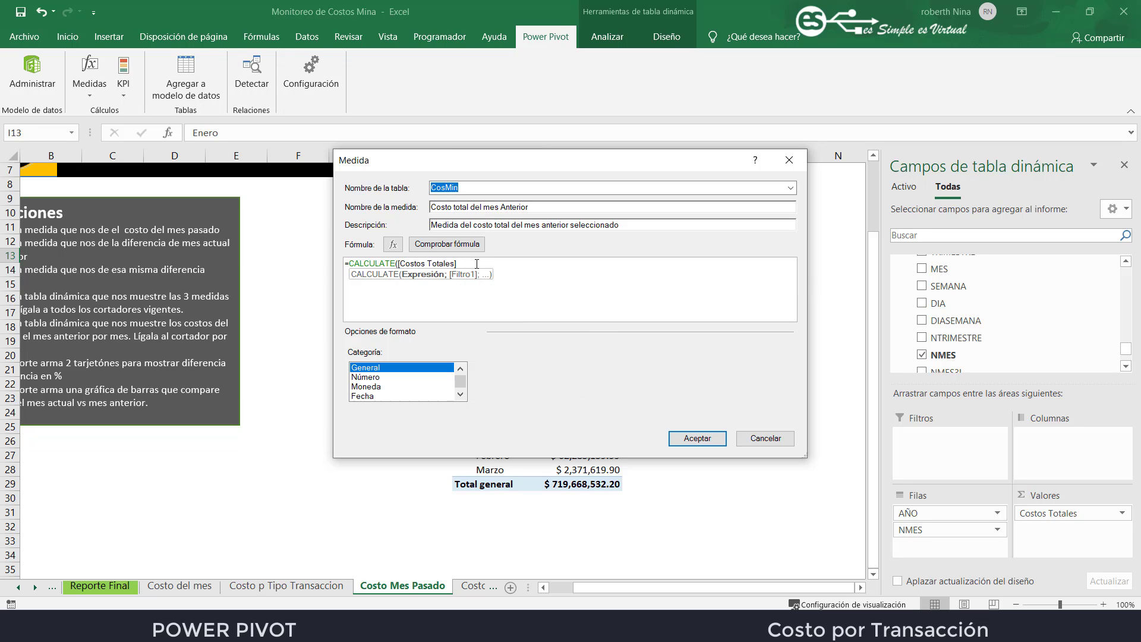
text(,)
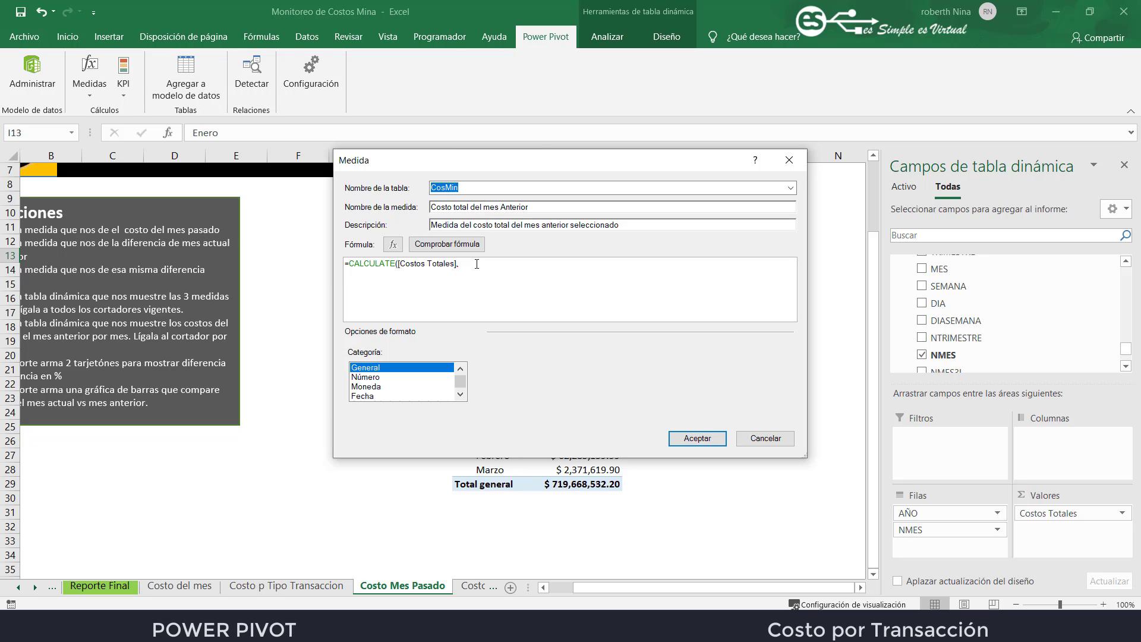
key(BackSpace)
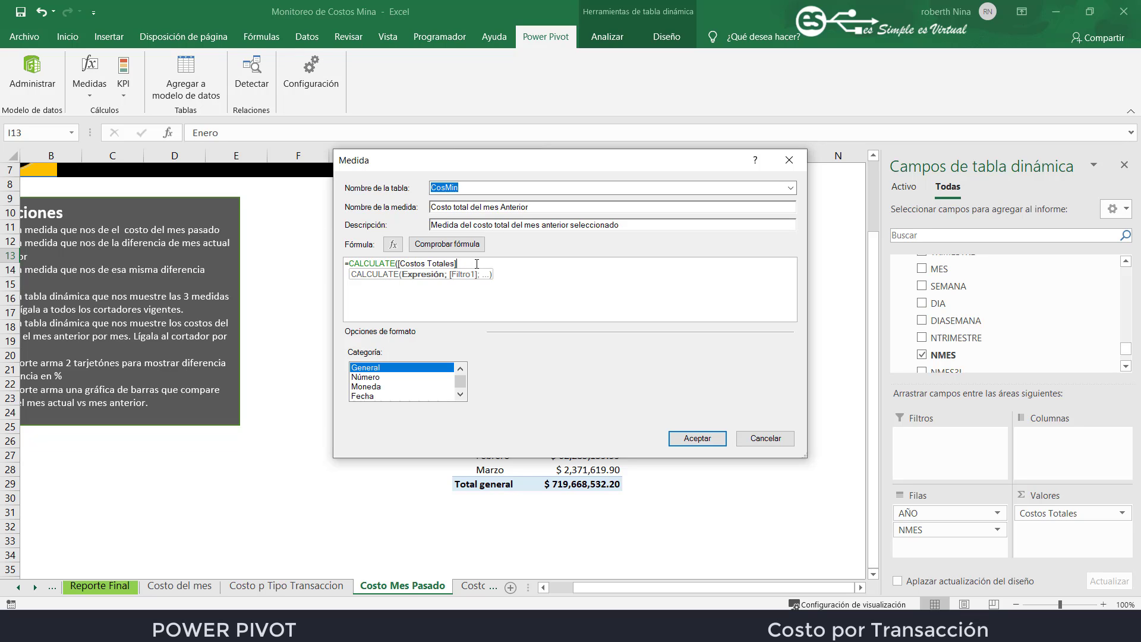
text(;)
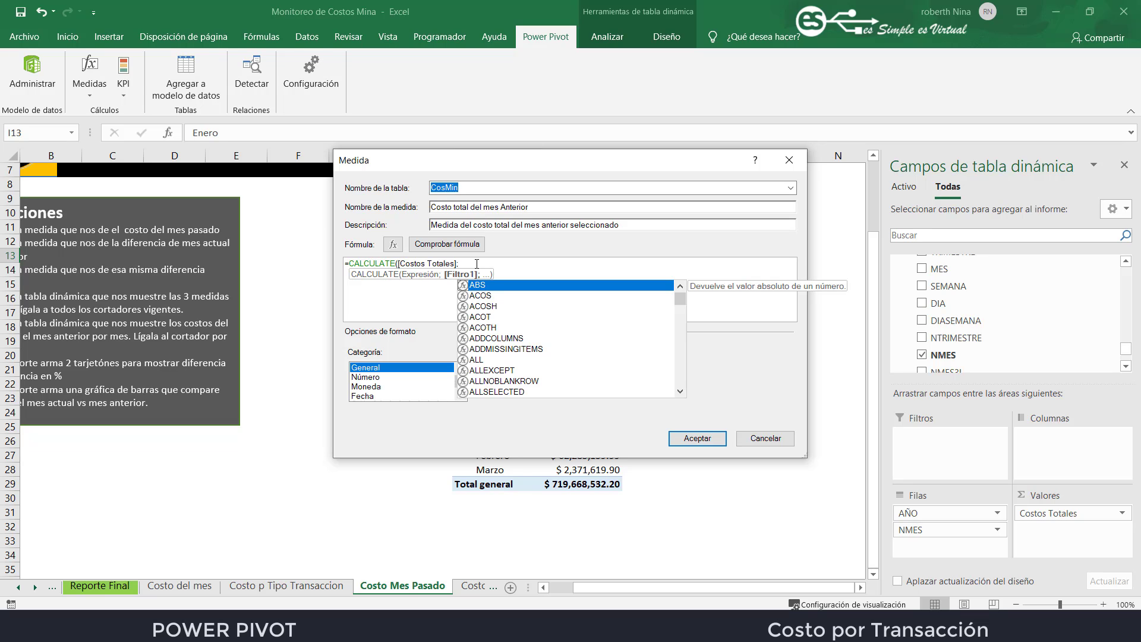
Add DATEADD as the CALCULATE filter, with Tiempo[FECHA] as its dates column
text(DA)
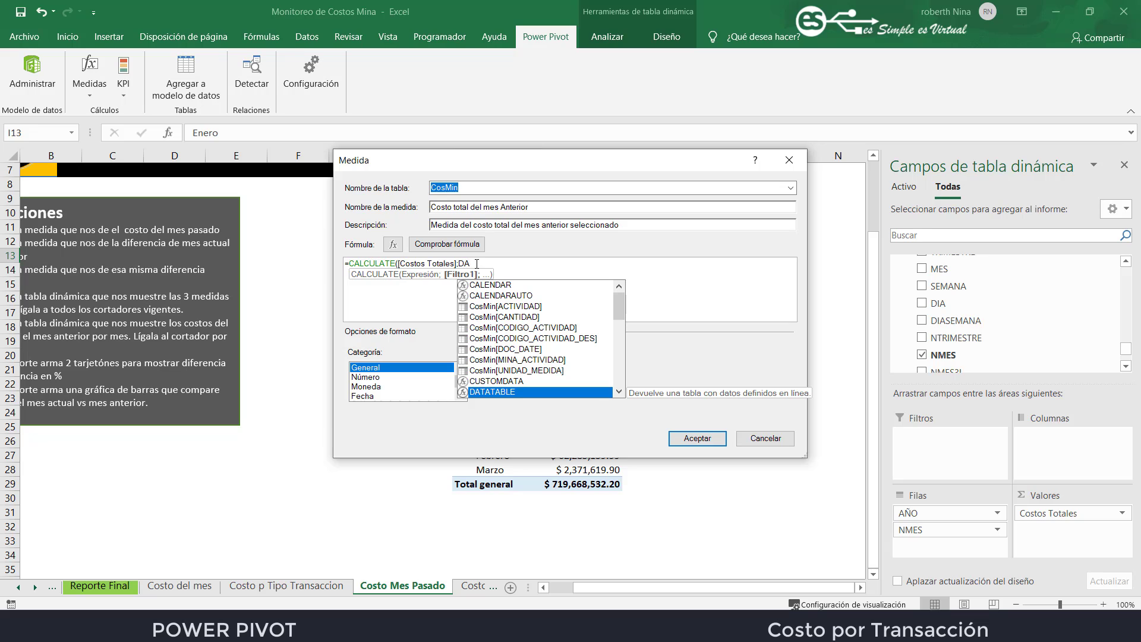
text(TEADD()
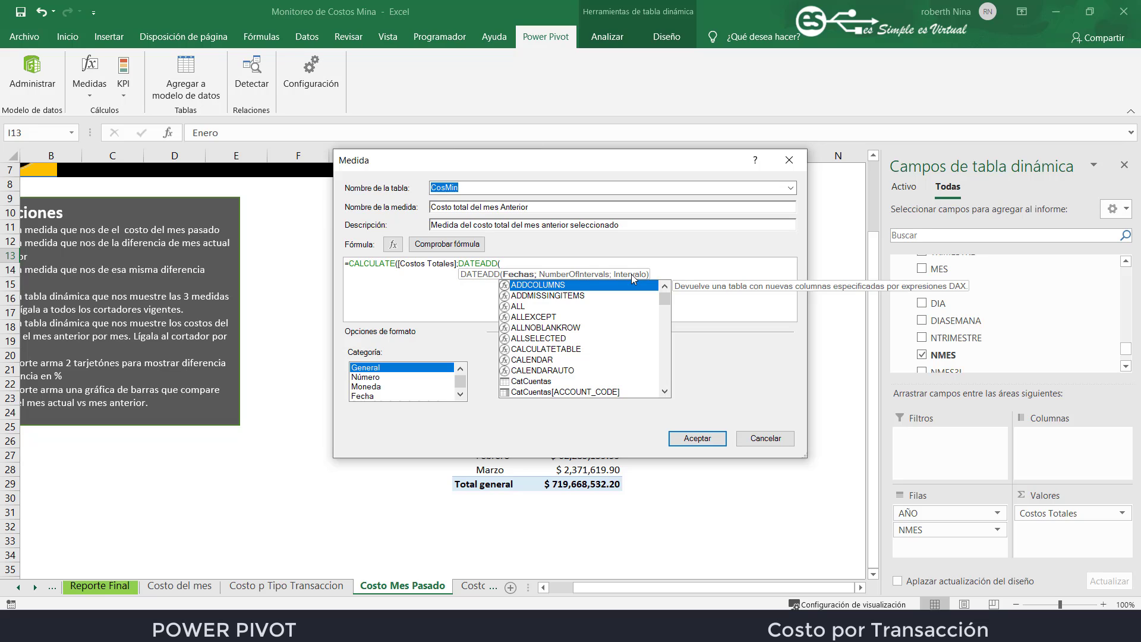
click(535, 266)
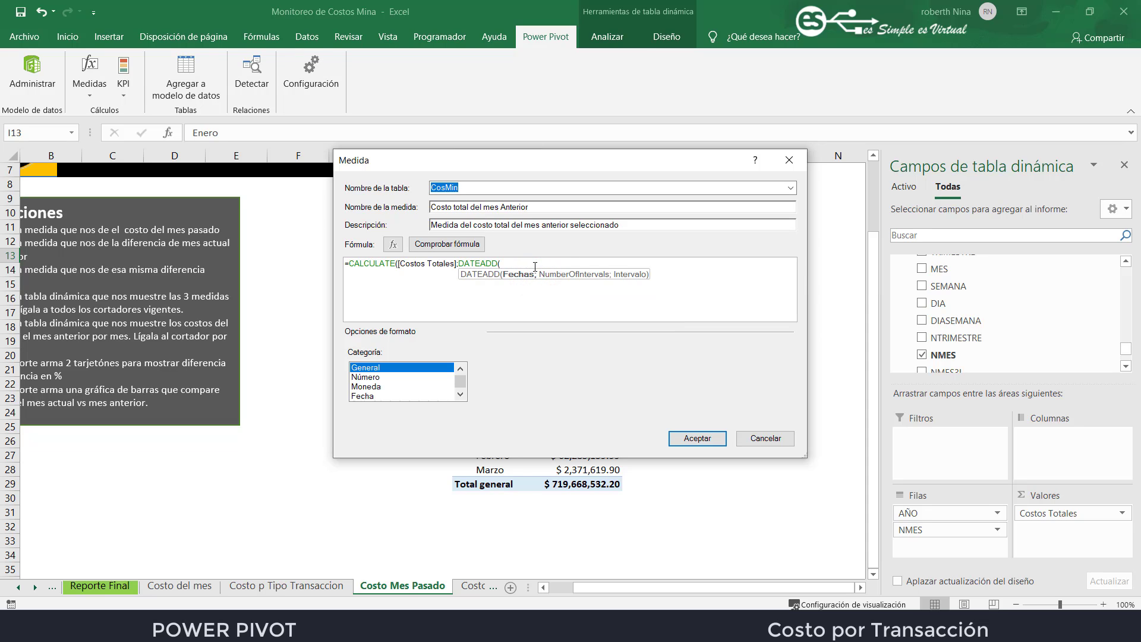
text(TIEMPO)
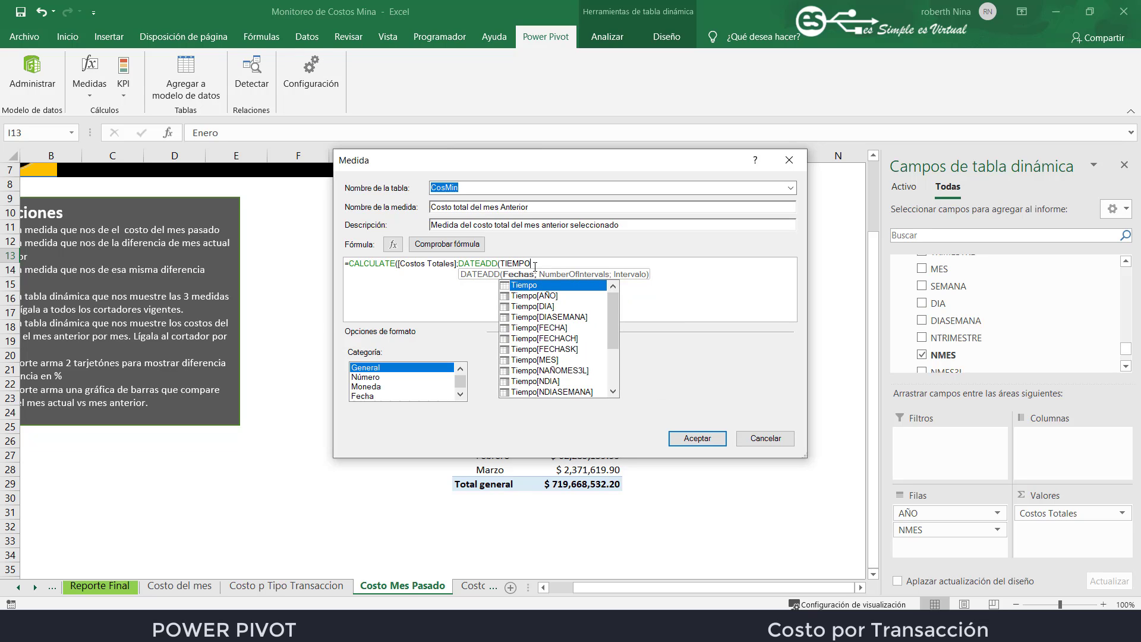
key(Down)
key(Down)
key(Down)
key(Down)
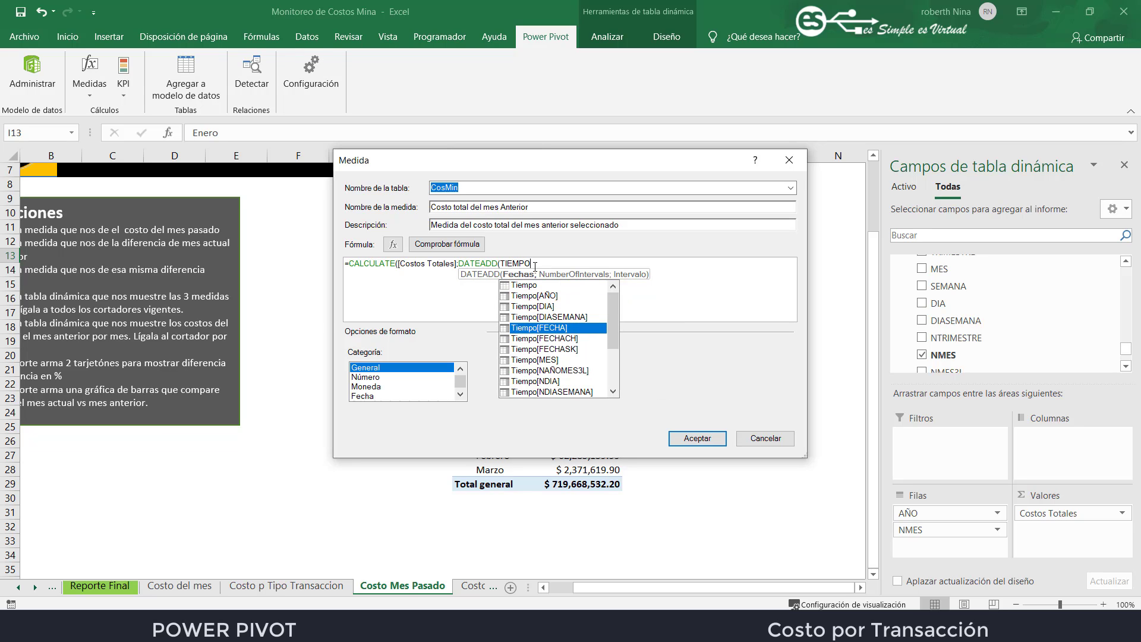
key(Tab)
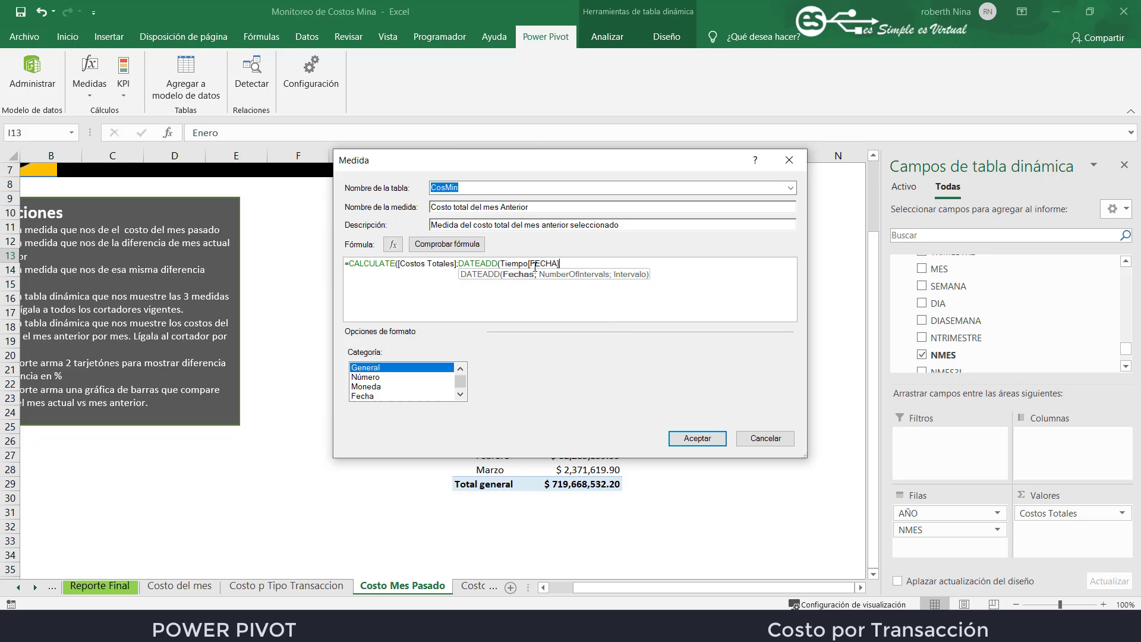
Complete DATEADD with an interval count of -1 and the MONTH interval, and close both functions
text(;)
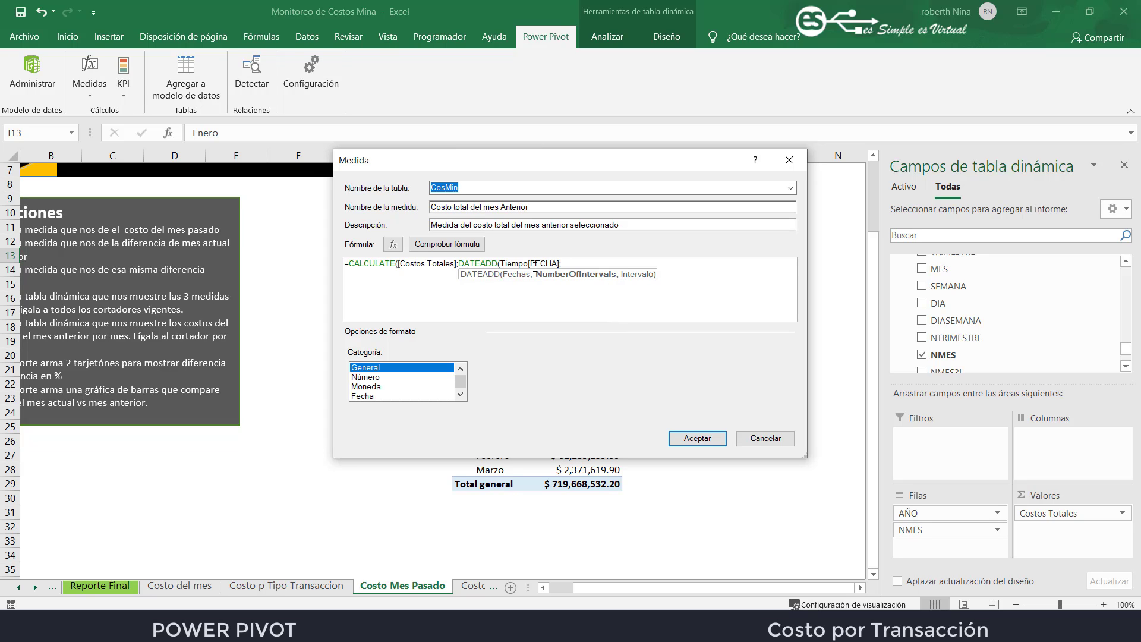
text(-1;)
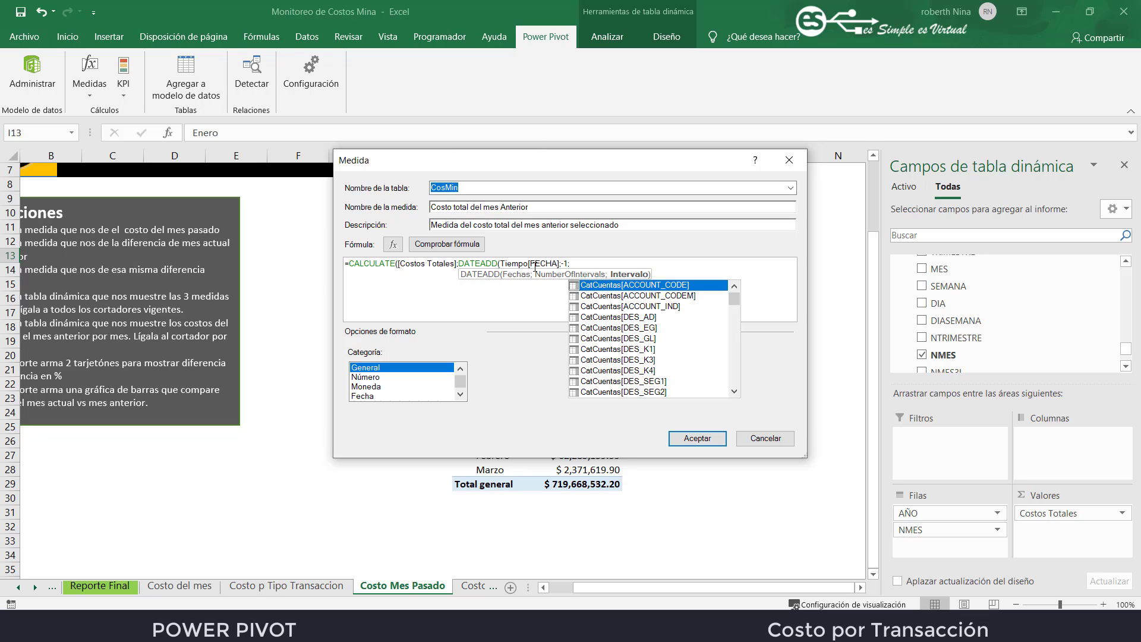
text(MO)
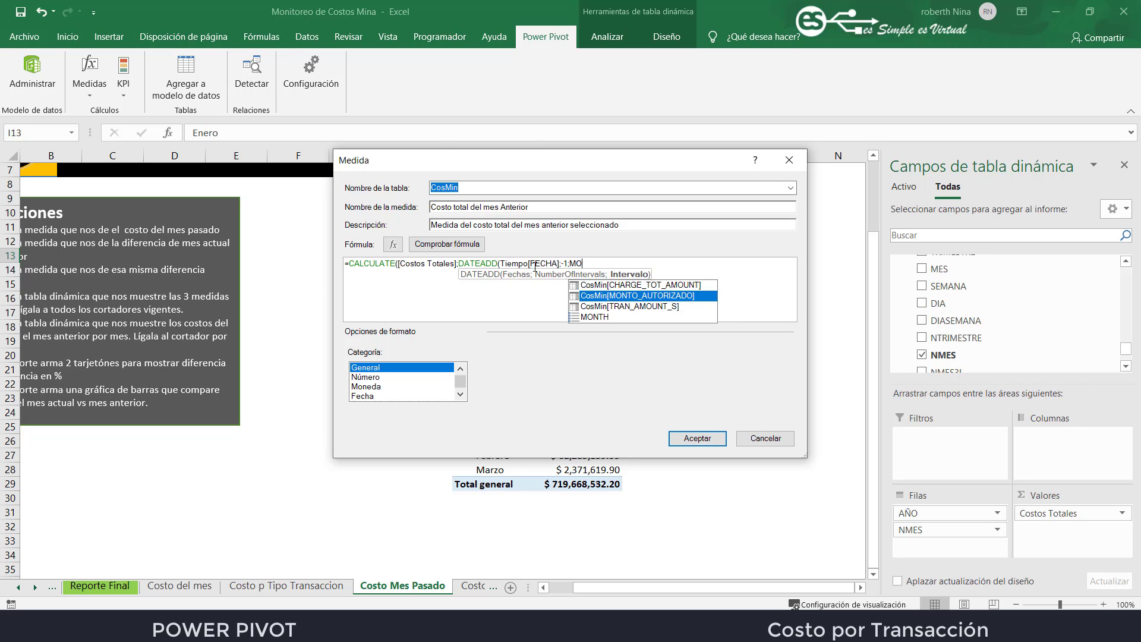
key(Down)
key(Down)
key(Tab)
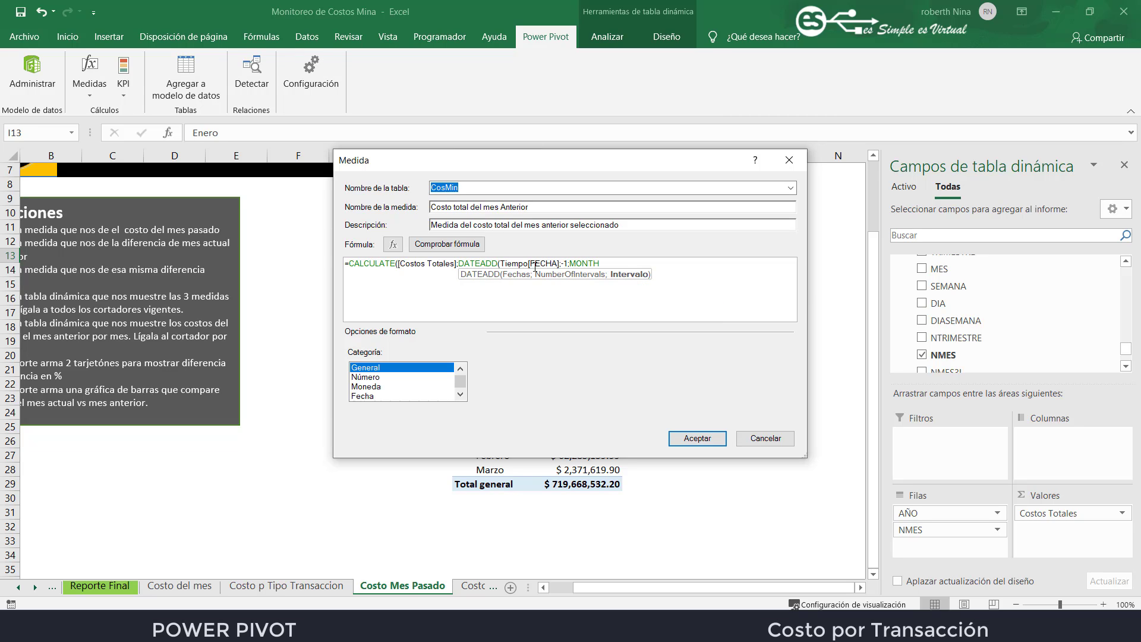
text())
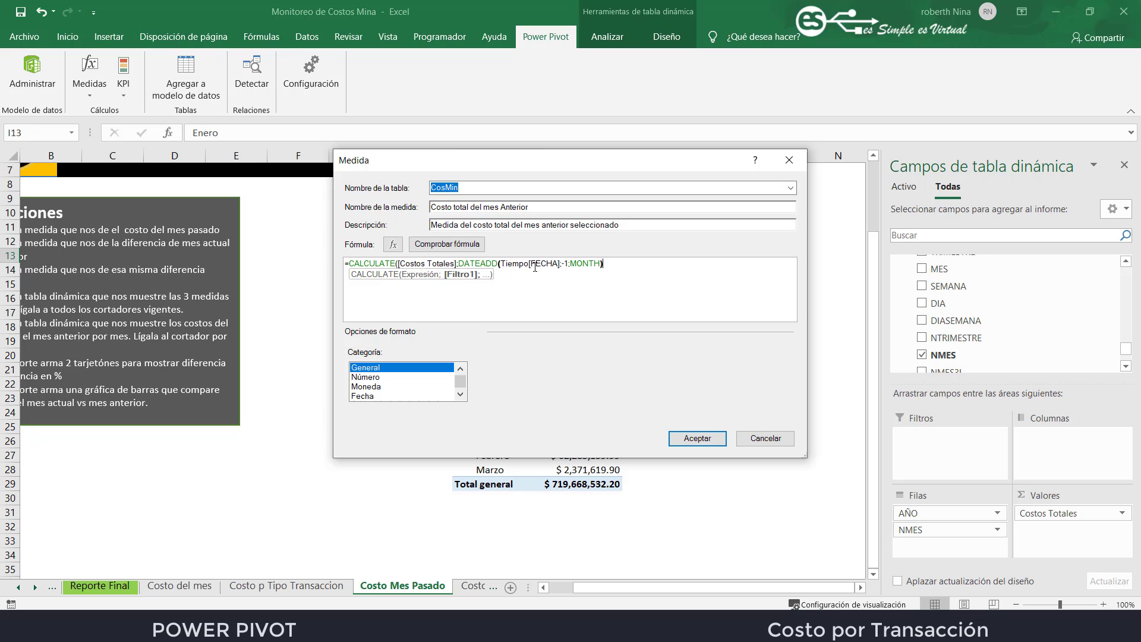
text())
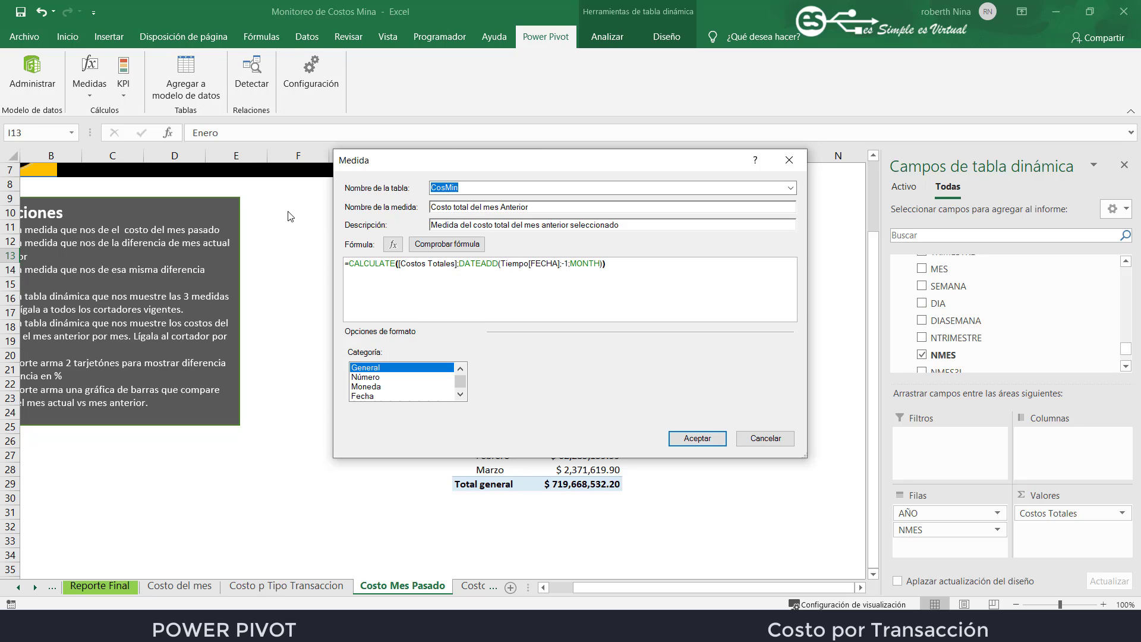
Format the measure as Moneda with the $ Español (Argentina) symbol and save it
click(373, 387)
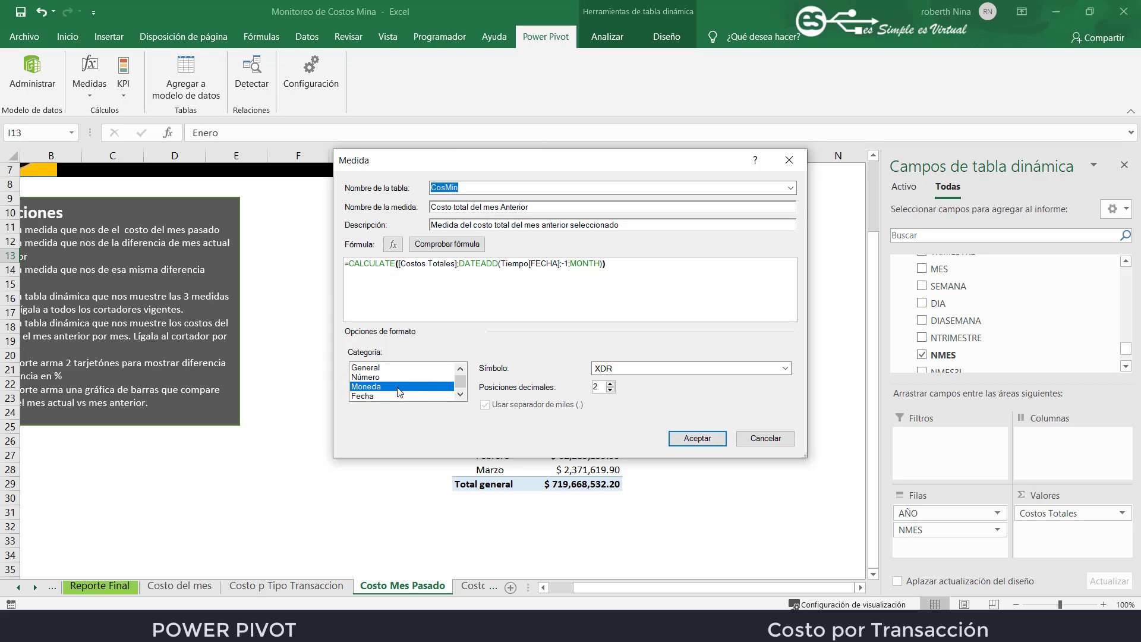
click(655, 370)
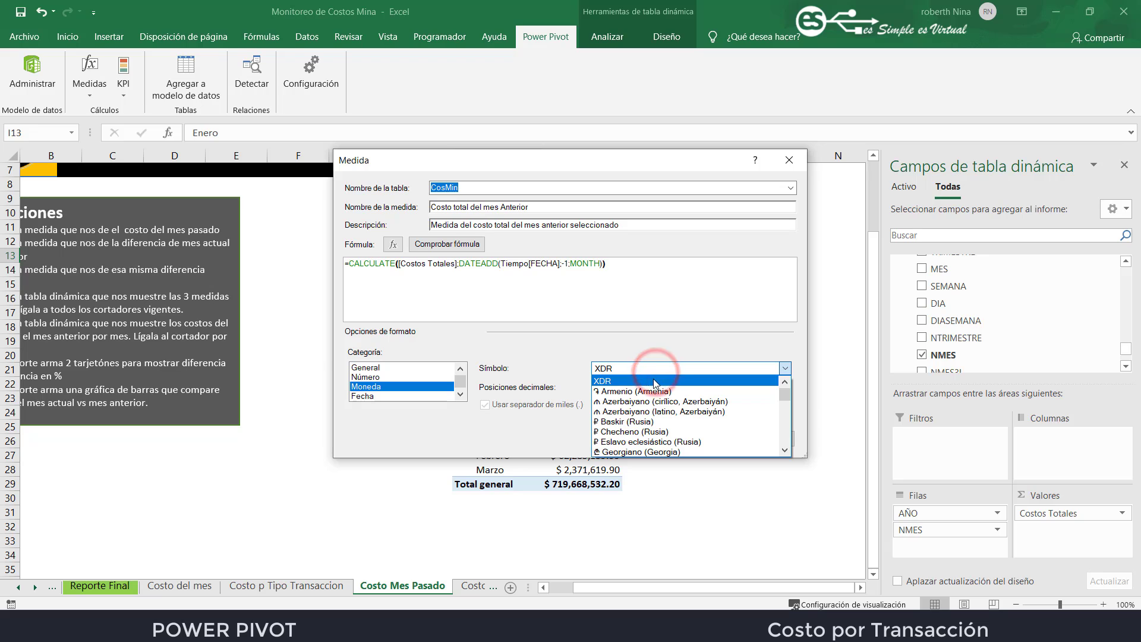
scroll(665, 433, down, 2)
scroll(665, 433, down, 10)
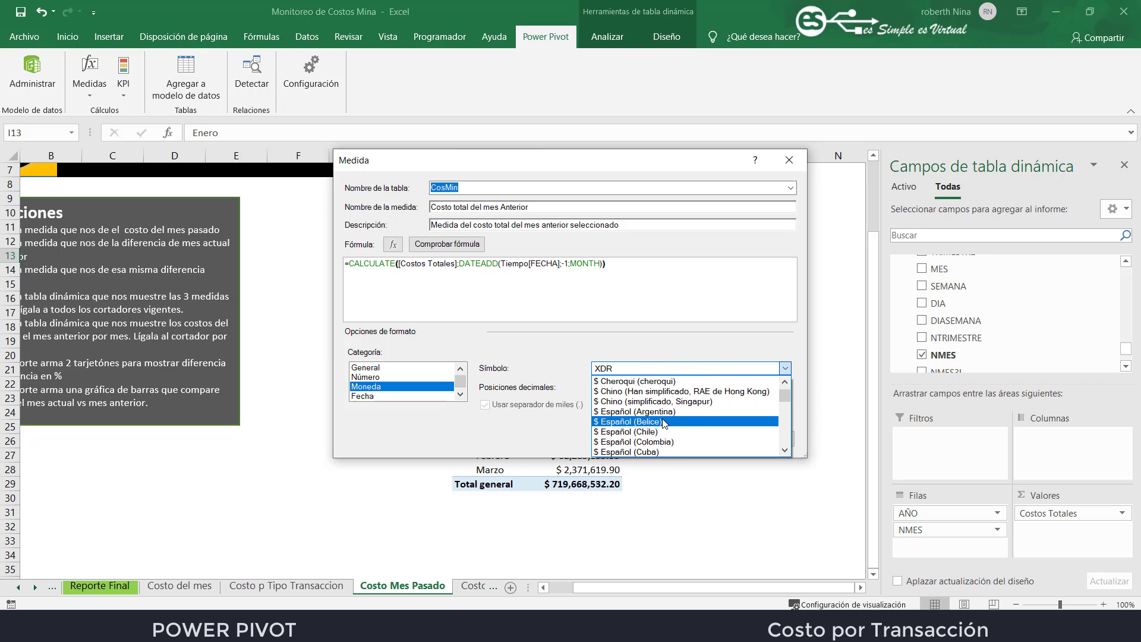
click(654, 412)
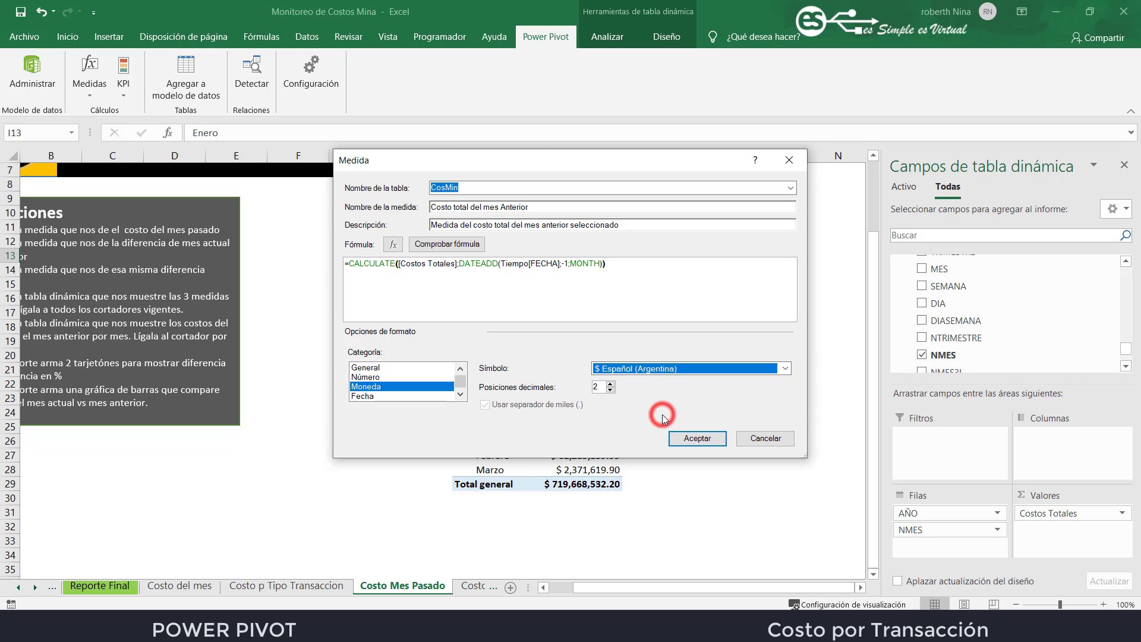
click(696, 440)
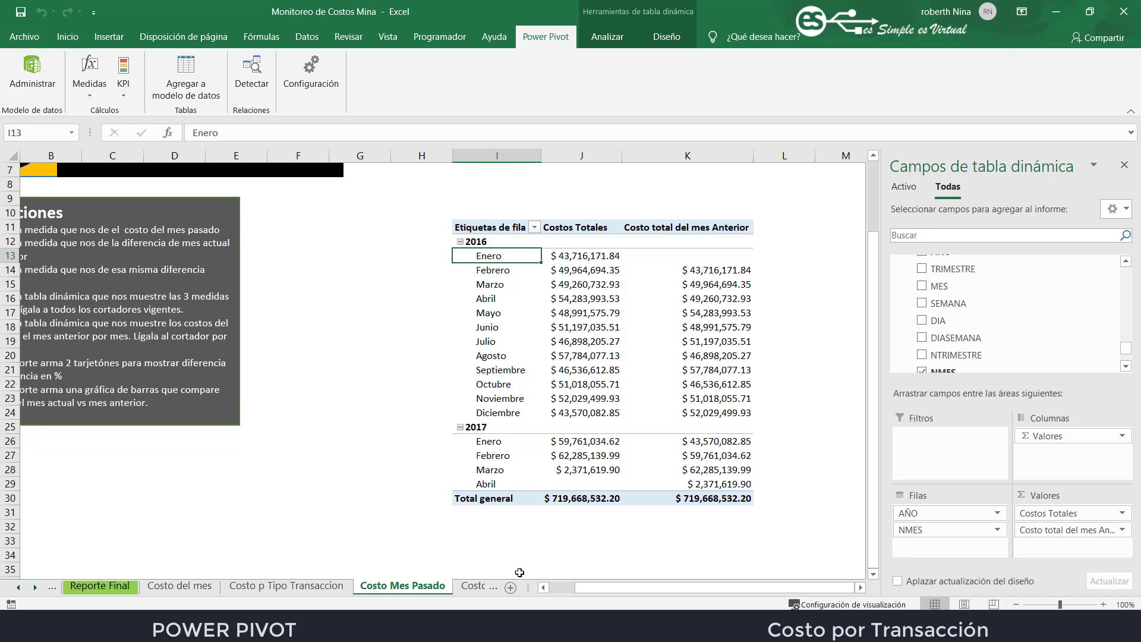
Consult the sheet's instructions and create another CosMin measure named "Diferencia contra el mes anterior"
click(543, 587)
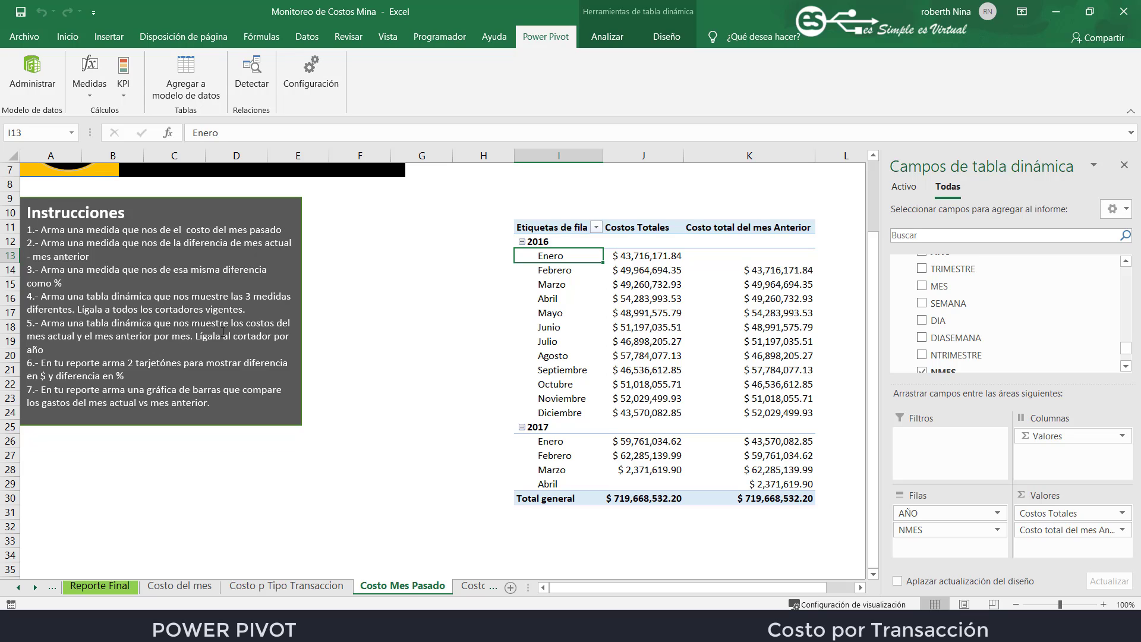
drag(575, 589, 635, 592)
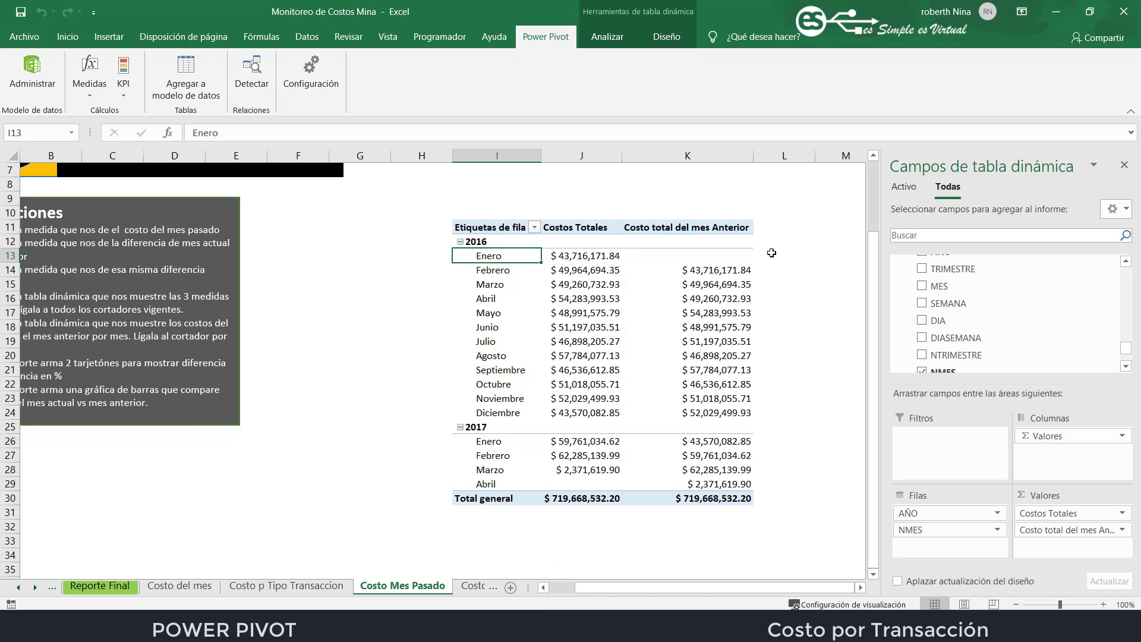
click(86, 90)
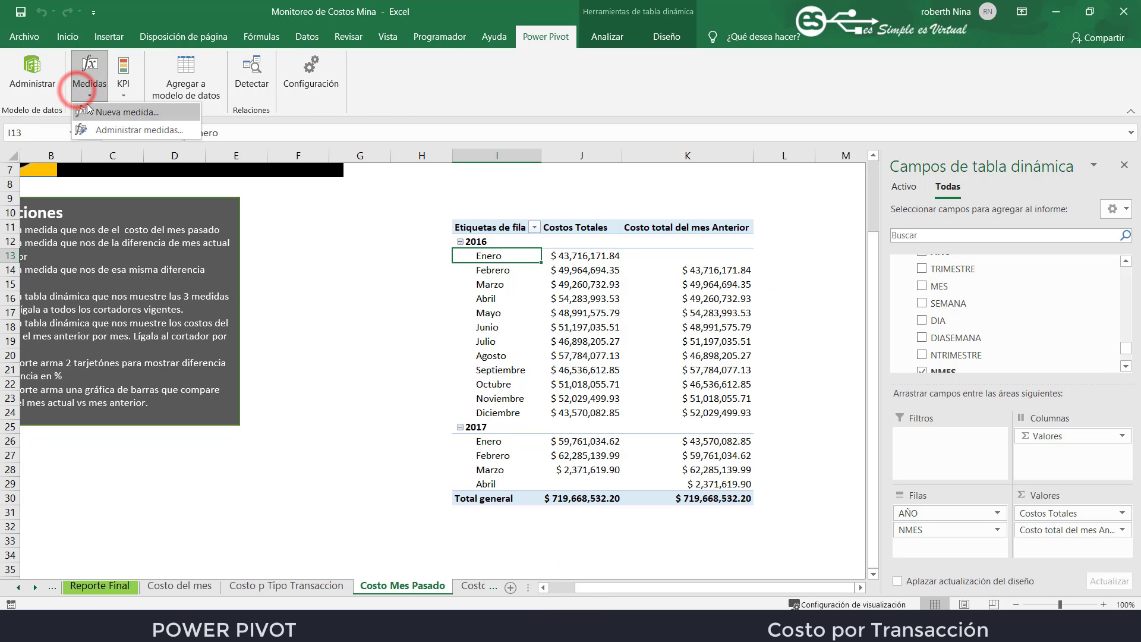
click(89, 112)
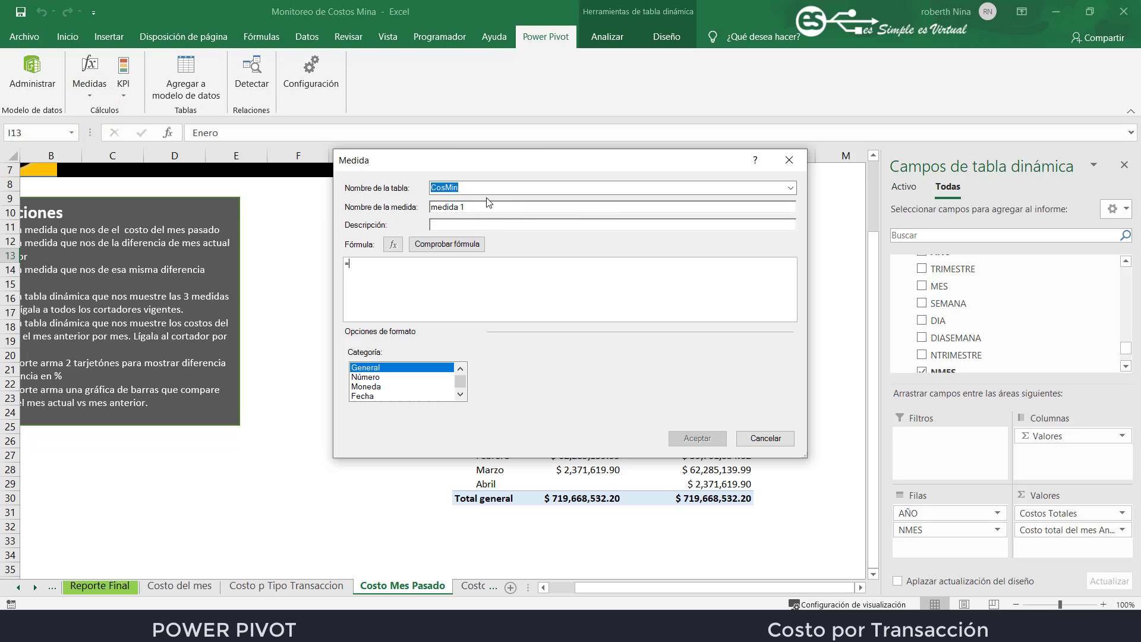
drag(478, 205, 393, 191)
text(d)
key(BackSpace)
text(Diferencia contra el mes)
key(BackSpace)
key(BackSpace)
key(BackSpace)
text(mes anterui)
key(BackSpace)
key(BackSpace)
key(BackSpace)
text(ior)
Describe the measure as "Resta del costo total del mes actual menos el costo total del mes anterior" and start its formula with [Costo total del mes Anterior]
click(470, 224)
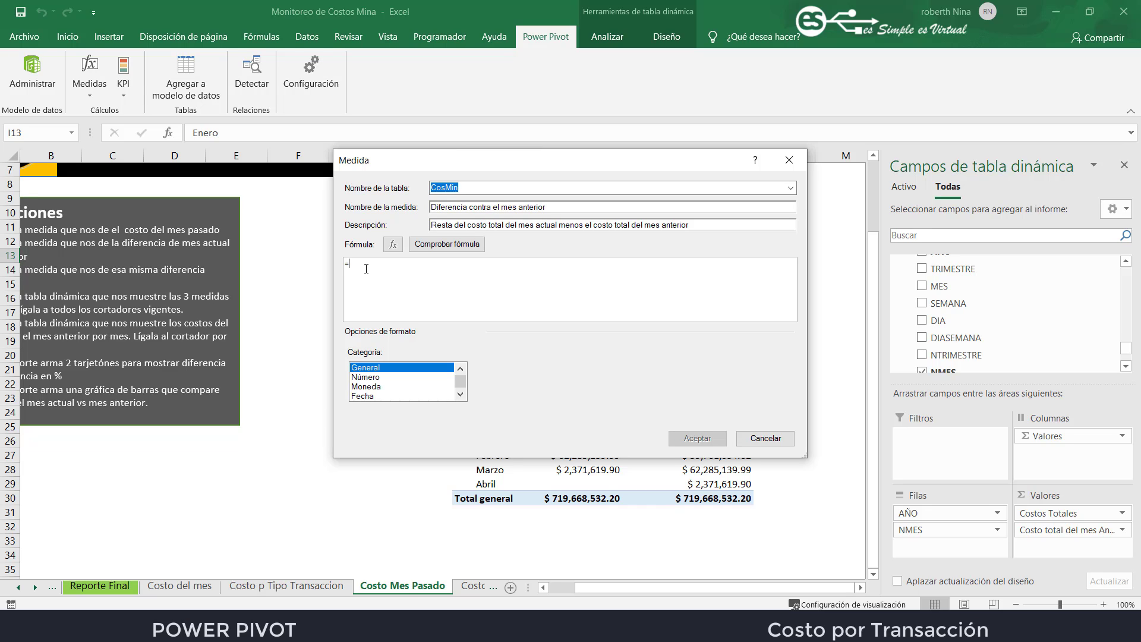
text(cos)
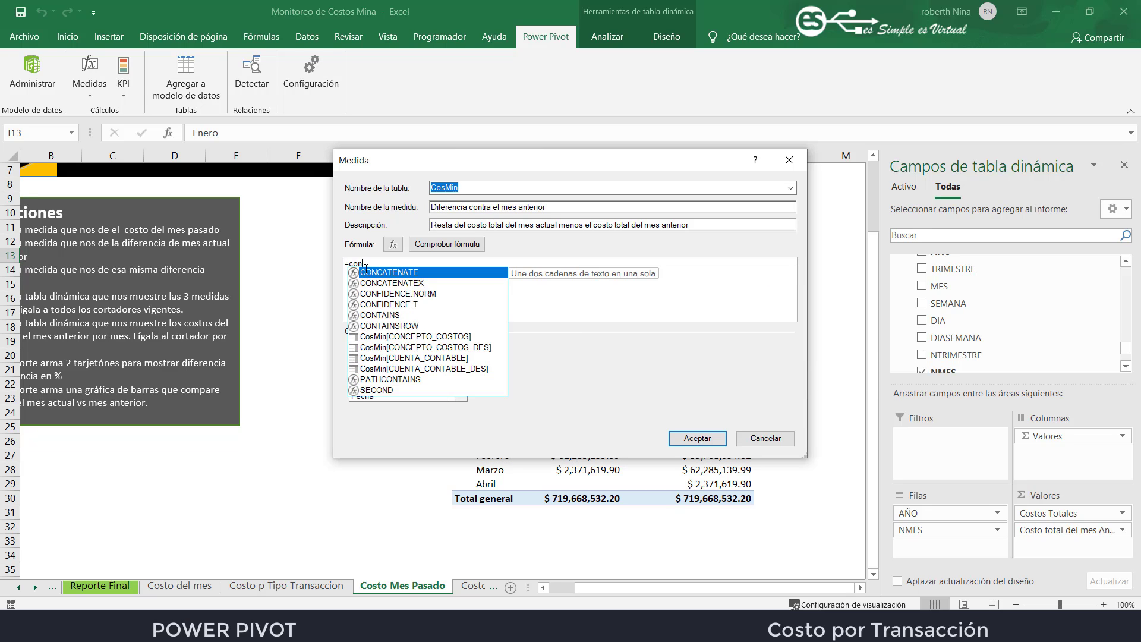
text(to to)
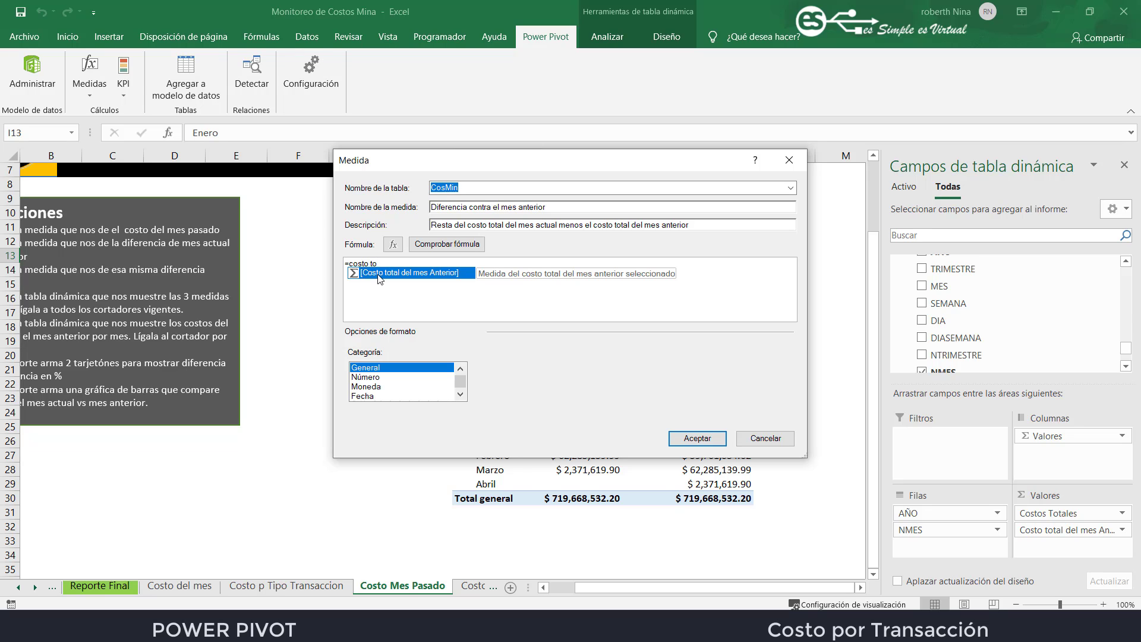
click(380, 274)
double_click(381, 274)
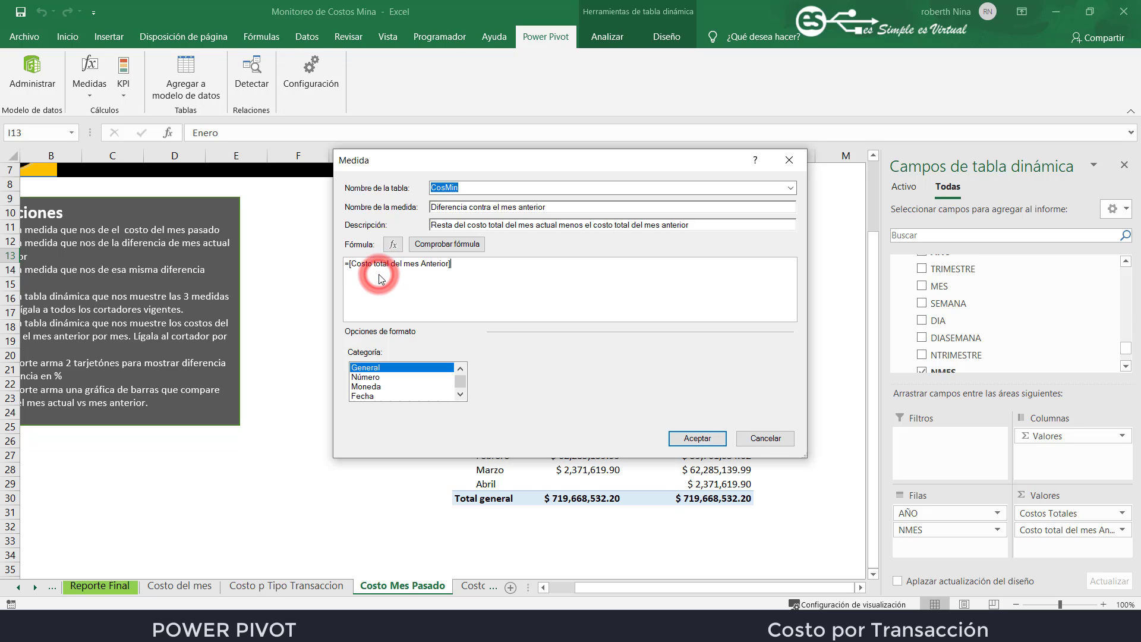
Complete the measure's formula by subtracting [Costos Totales] from the previous month's total cost
text(-cos)
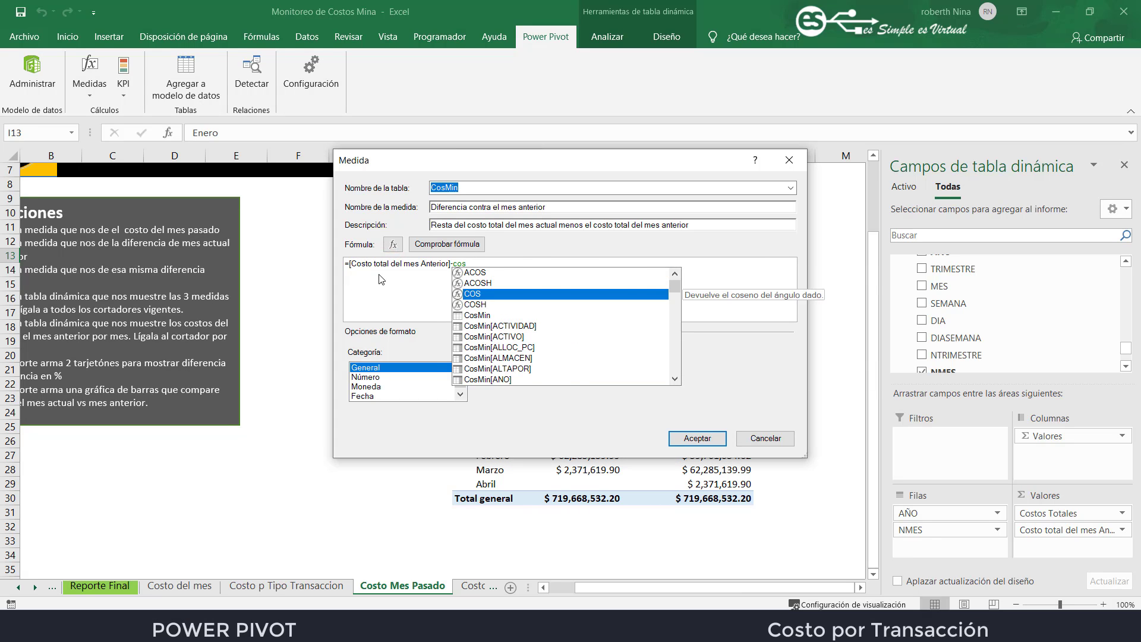
text(t)
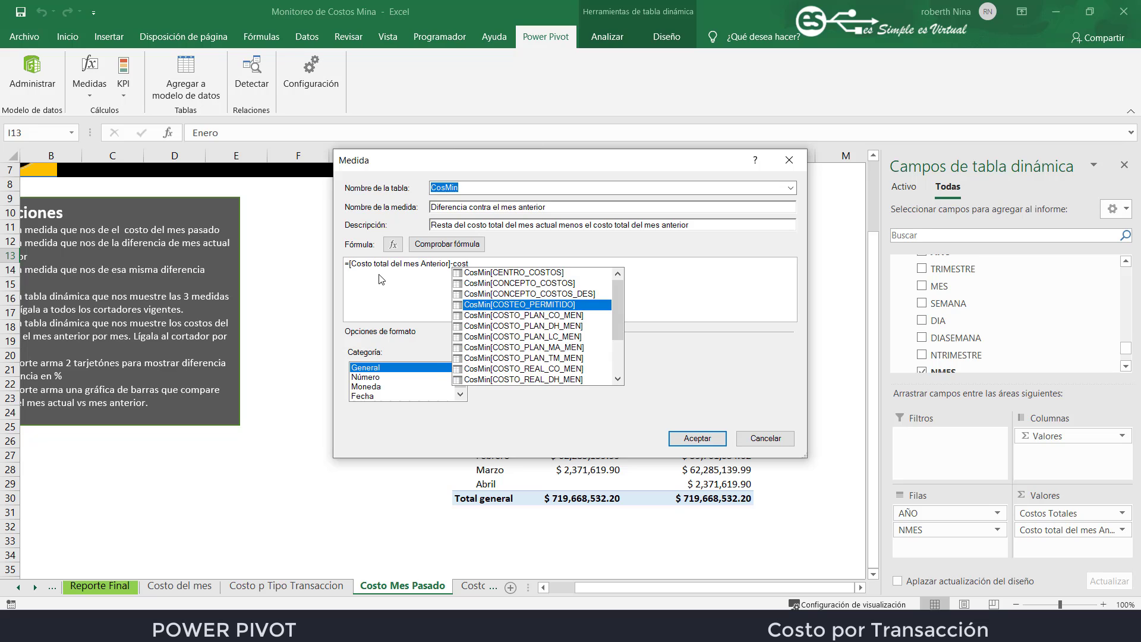
text(t)
key(BackSpace)
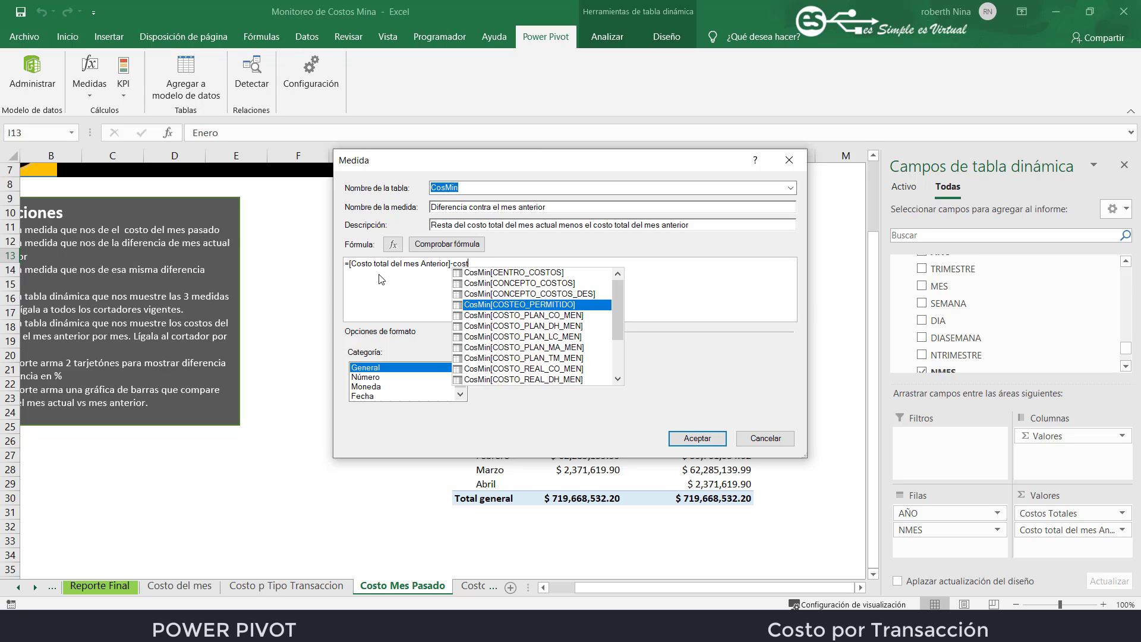
text(os)
key(Tab)
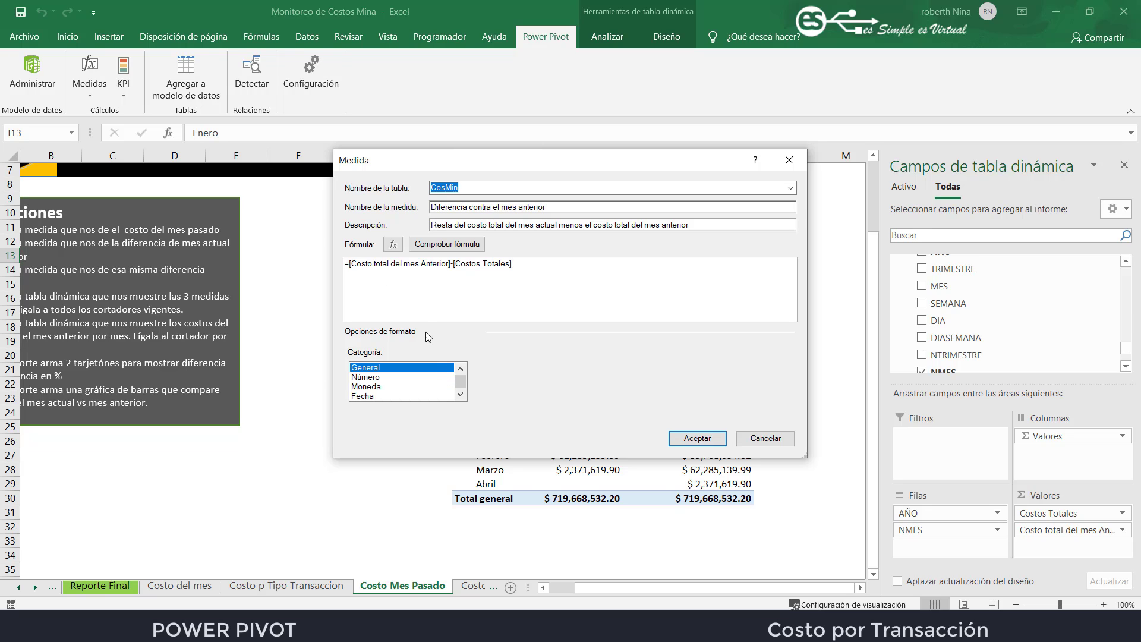
Format the difference measure as Moneda with the $ Español (Argentina) symbol and save it
click(368, 386)
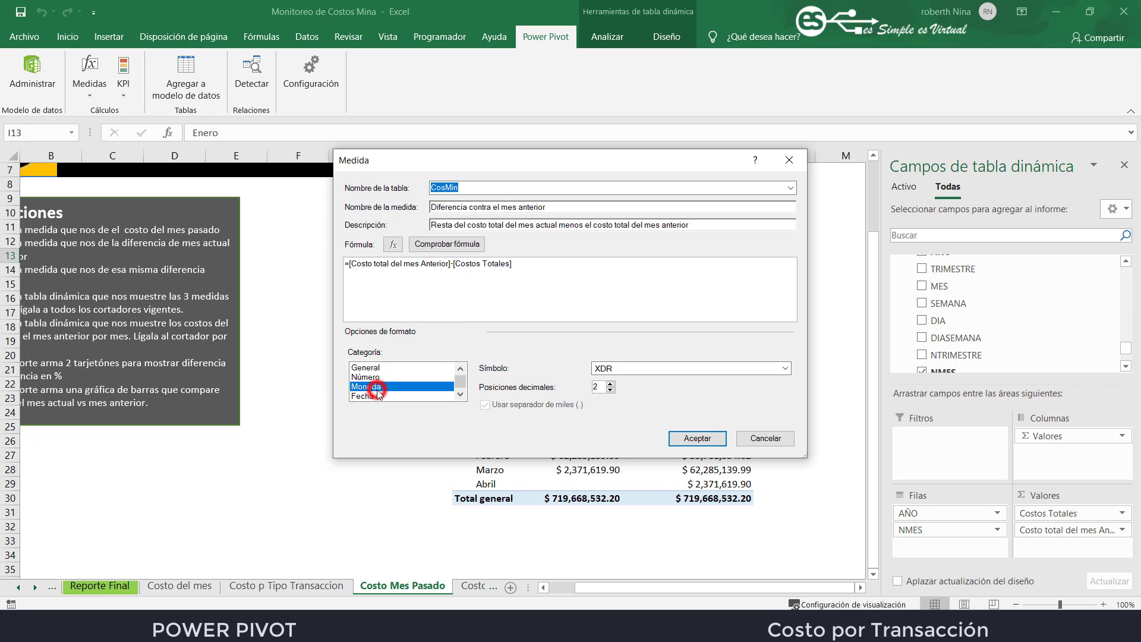
click(640, 371)
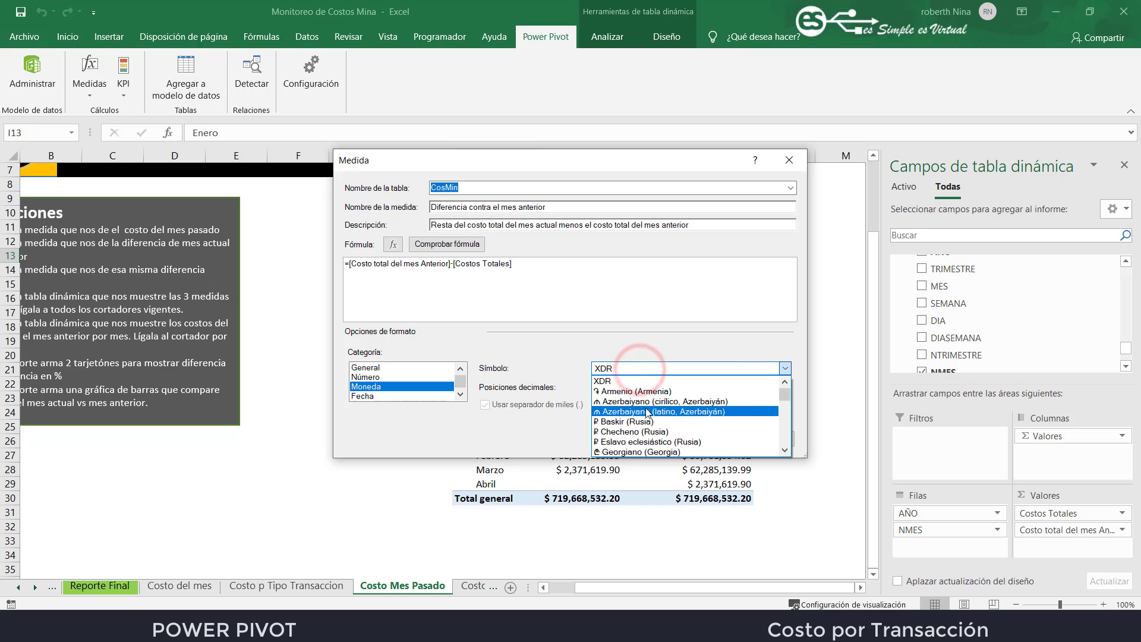
scroll(647, 410, down, 8)
scroll(648, 413, down, 1)
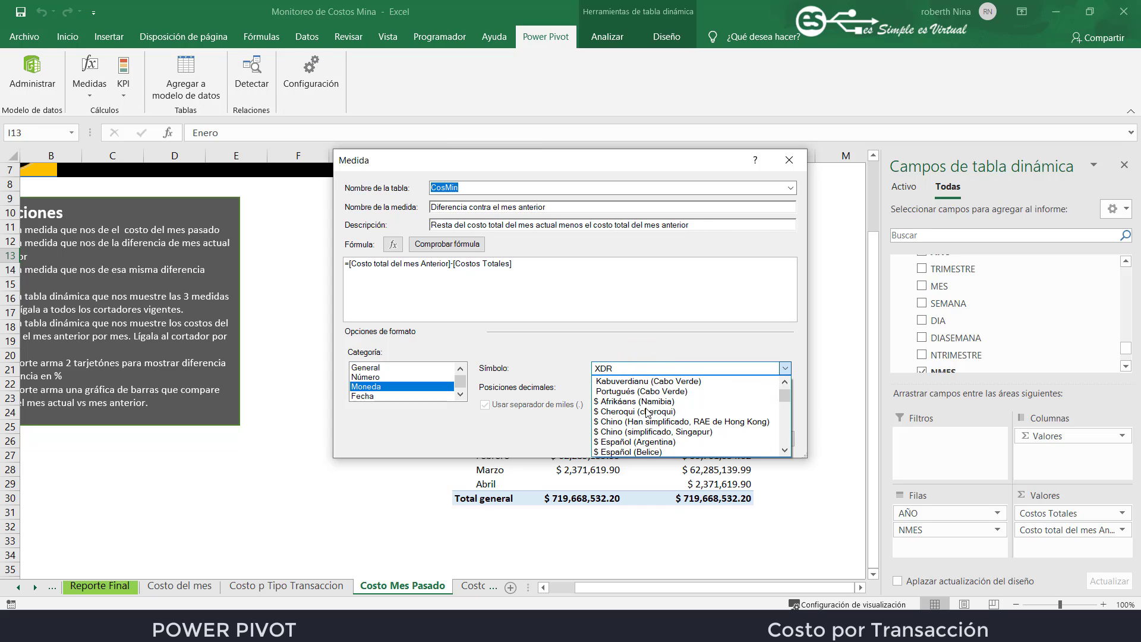
scroll(646, 412, down, 3)
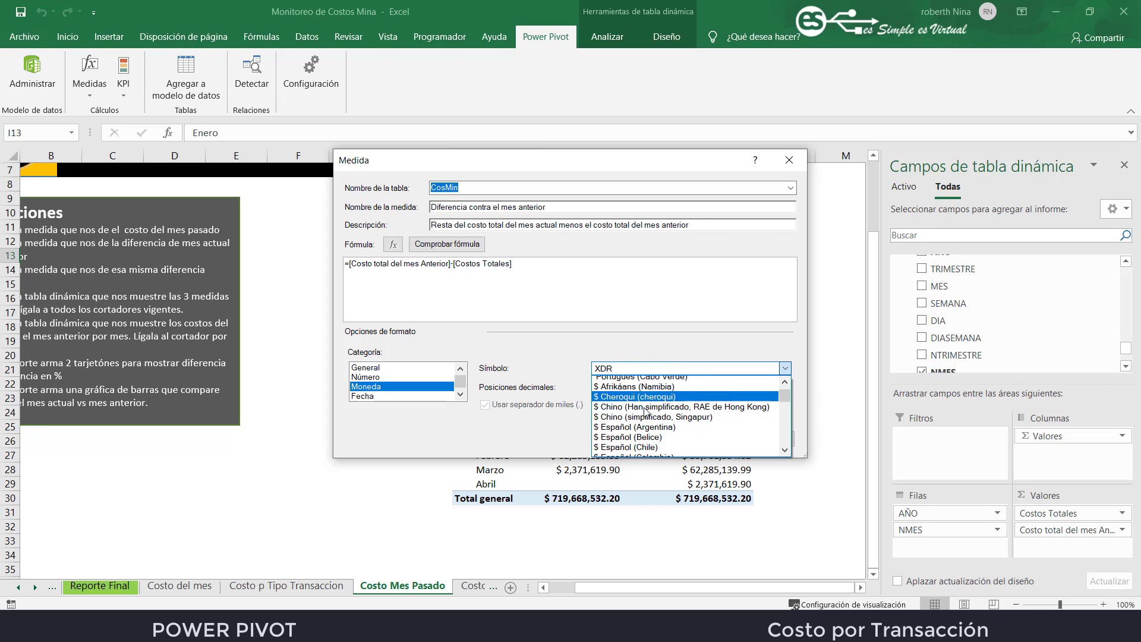
scroll(646, 411, up, 1)
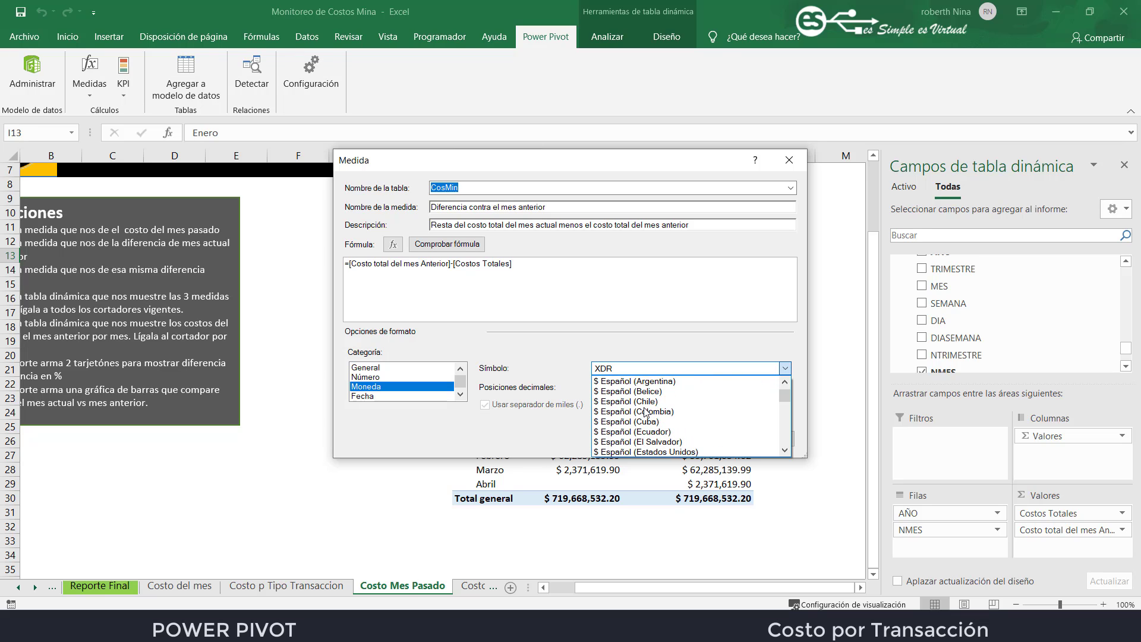
click(646, 388)
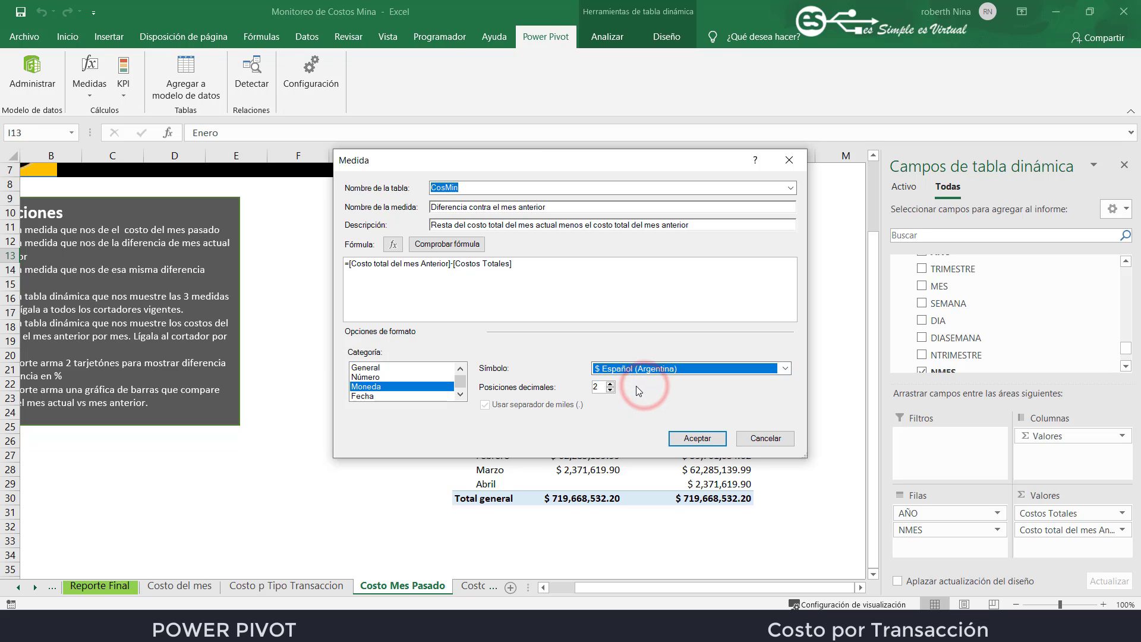
click(696, 438)
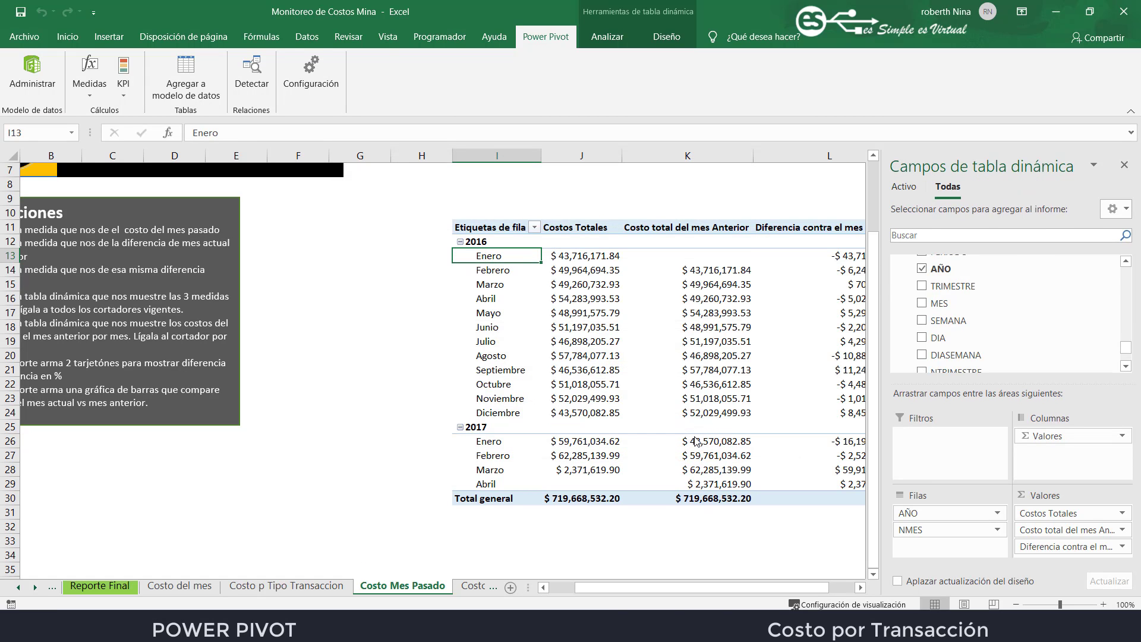
Compare the pivot table's difference column with the sheet's instructions and the previous-month difference on the Reporte Muestra sheet
drag(707, 587, 732, 588)
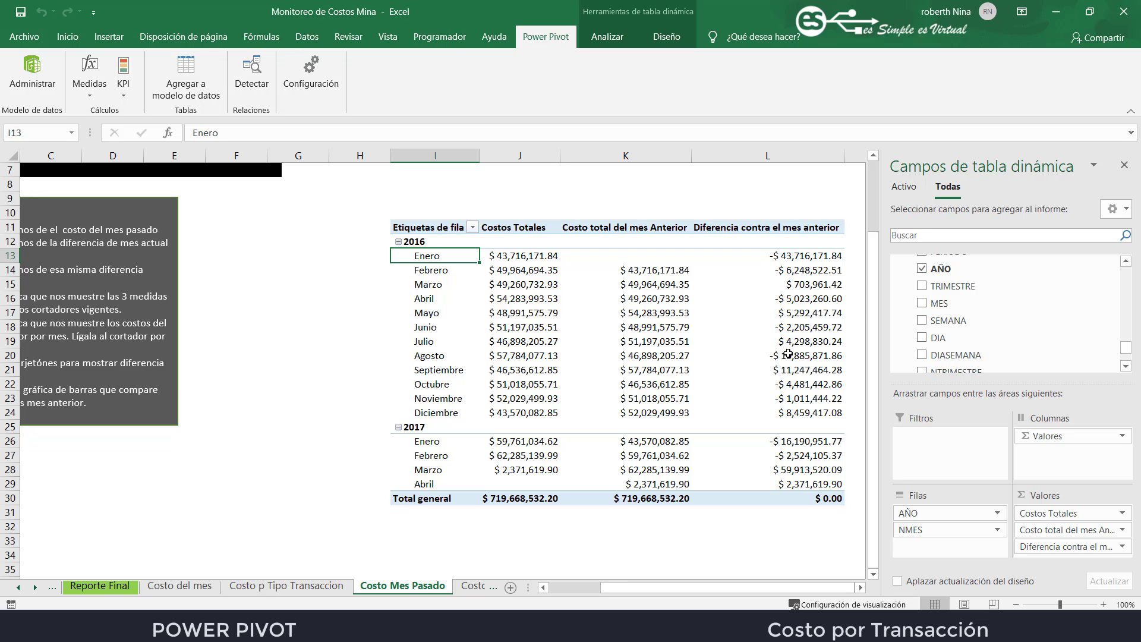
drag(650, 591, 576, 593)
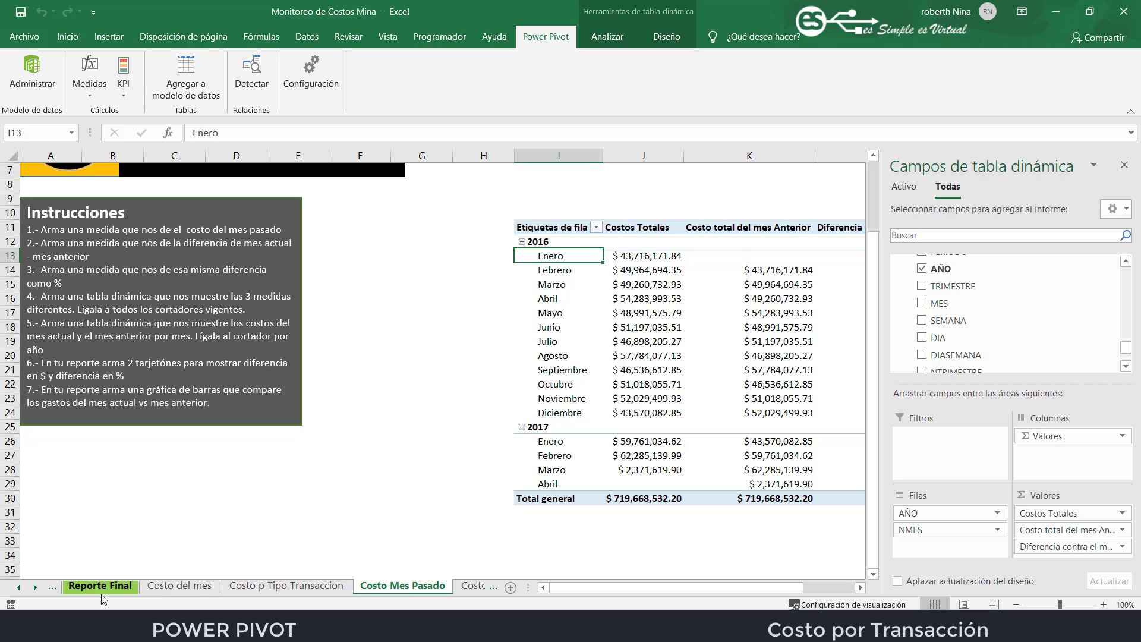
click(18, 587)
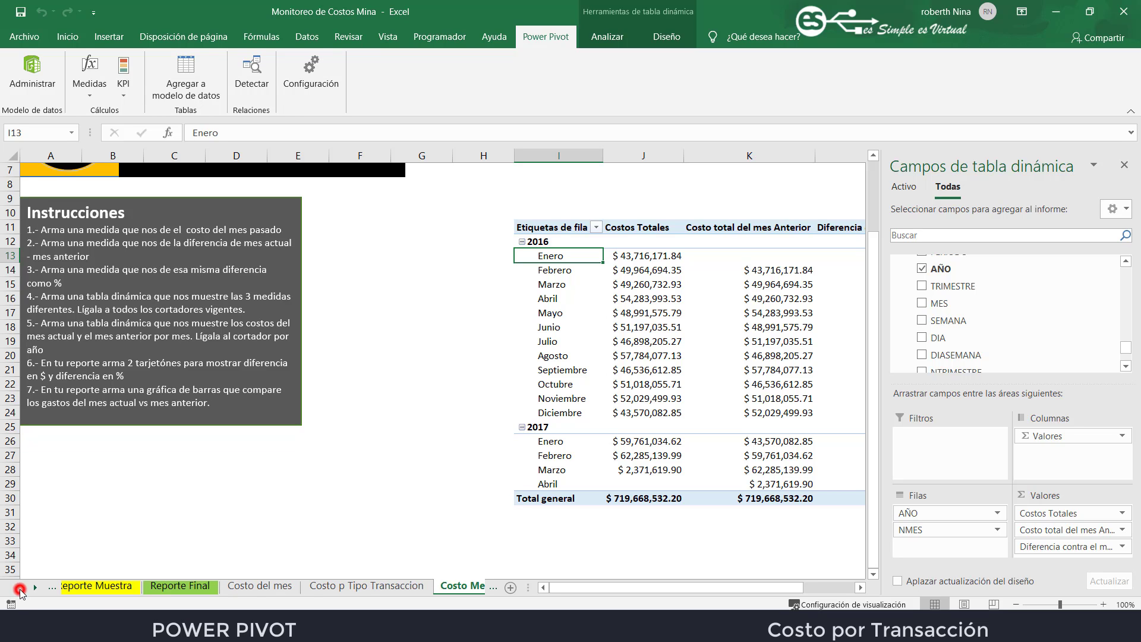
click(100, 587)
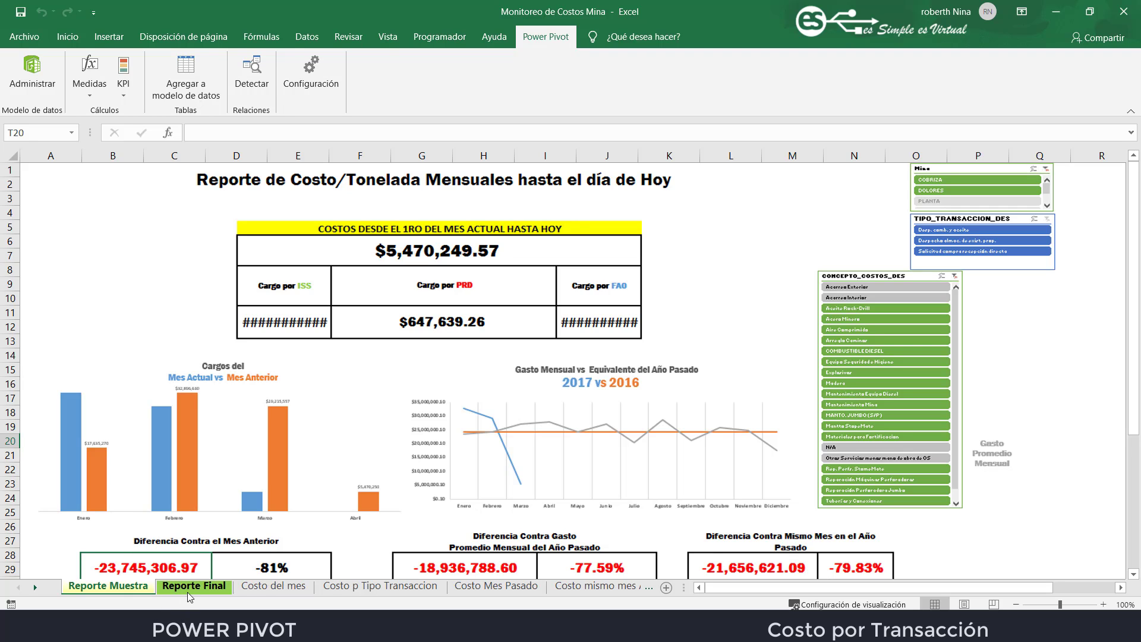
click(492, 589)
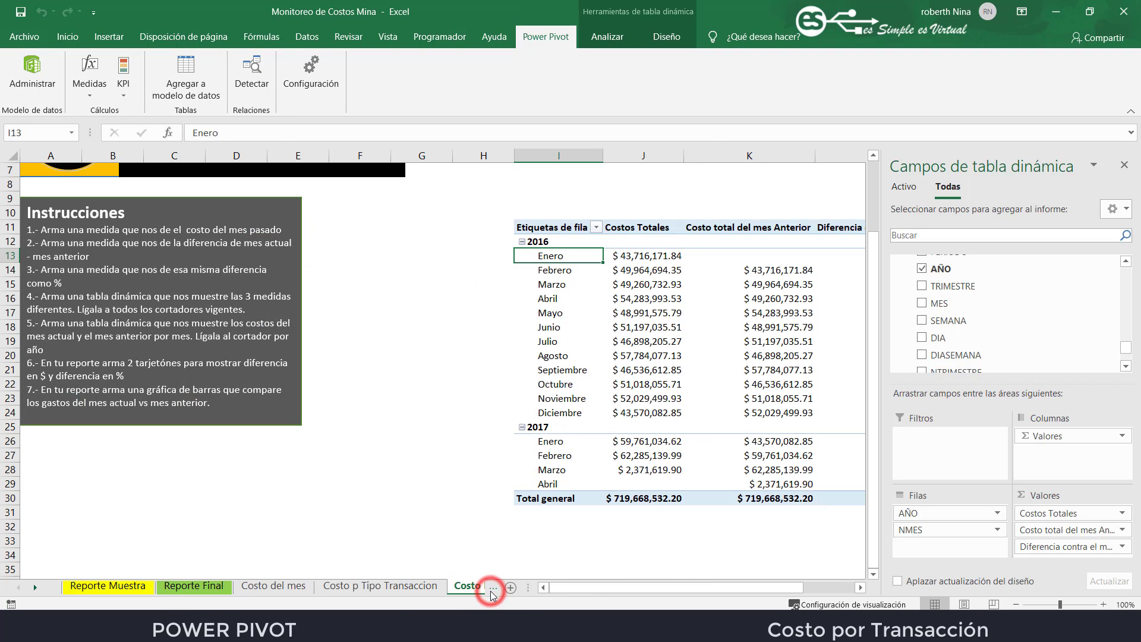
drag(767, 589, 791, 587)
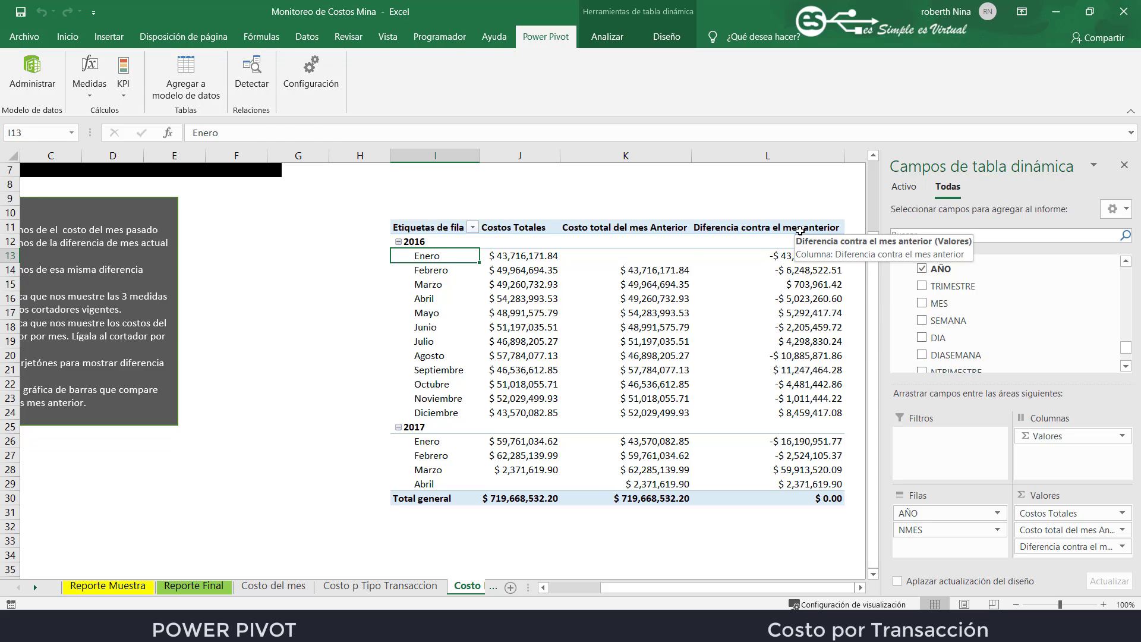
Widen the name column in the measure manager and open the "Diferencia contra el mes anterior" measure's formula for editing
click(800, 232)
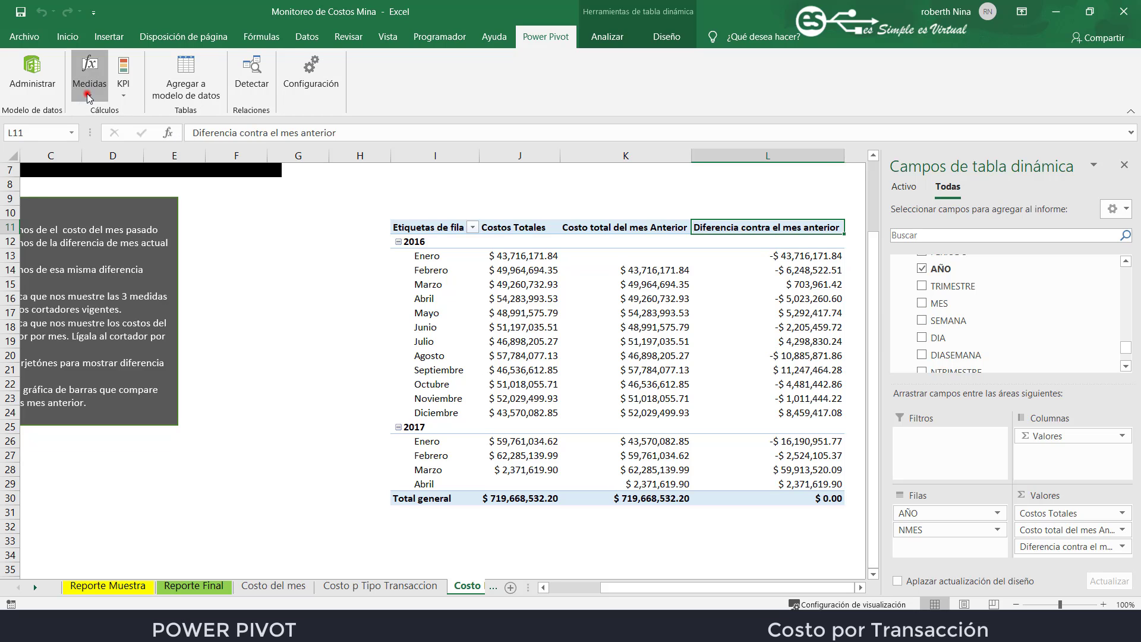
click(90, 74)
click(121, 130)
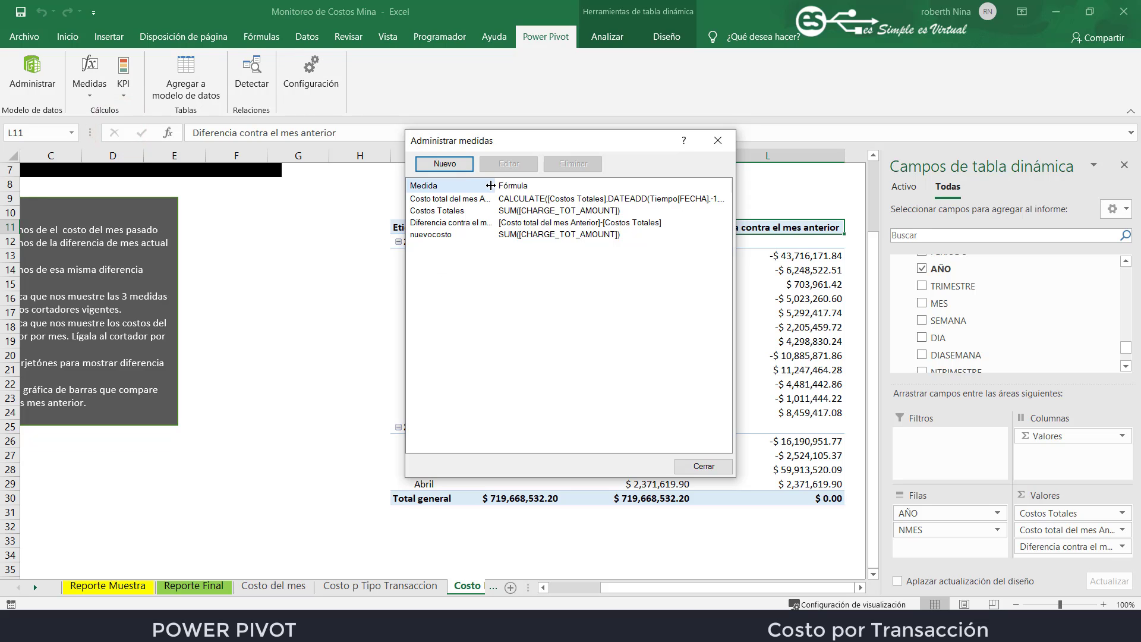
drag(495, 189, 547, 196)
click(502, 228)
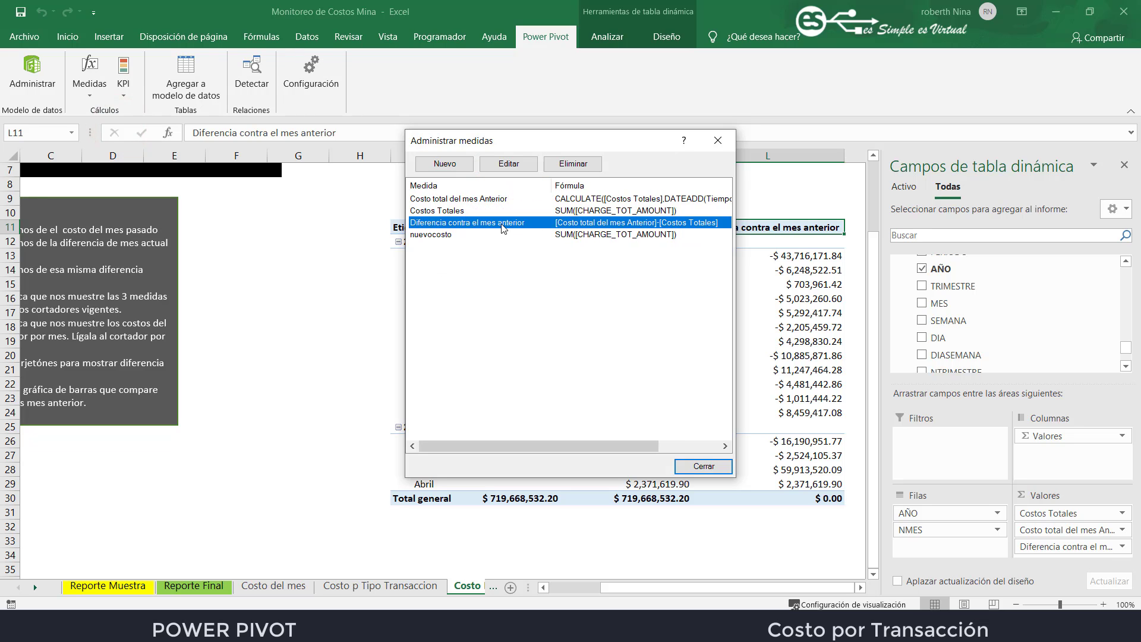
click(508, 165)
click(475, 289)
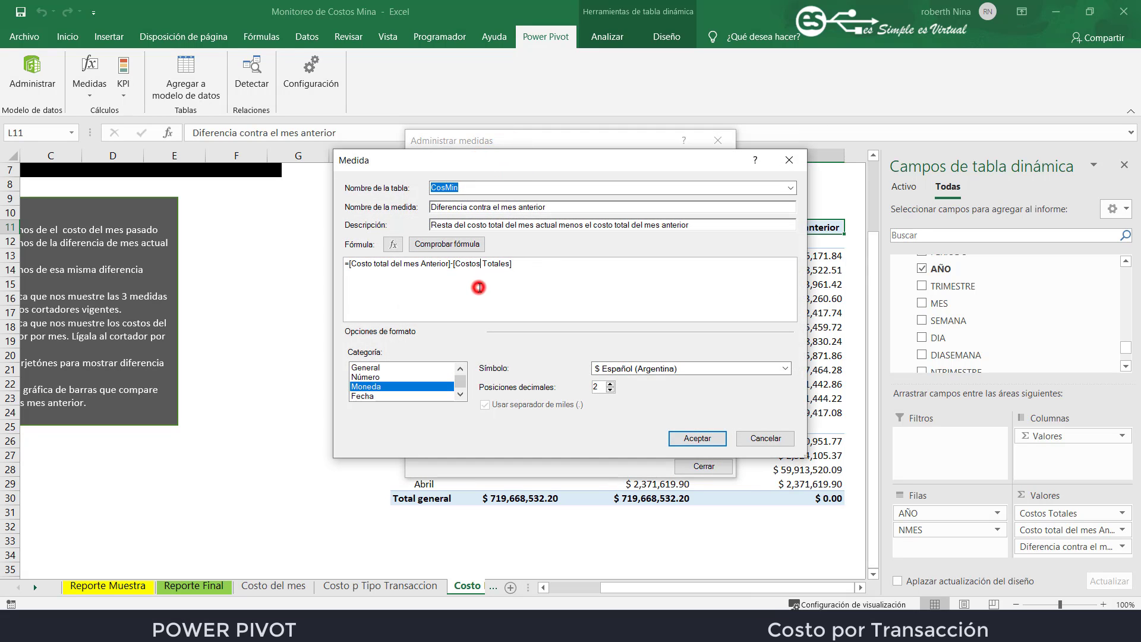
Reverse the subtraction so the measure's formula reads =[Costos Totales]-[Costo total del mes Anterior]
drag(450, 263, 349, 264)
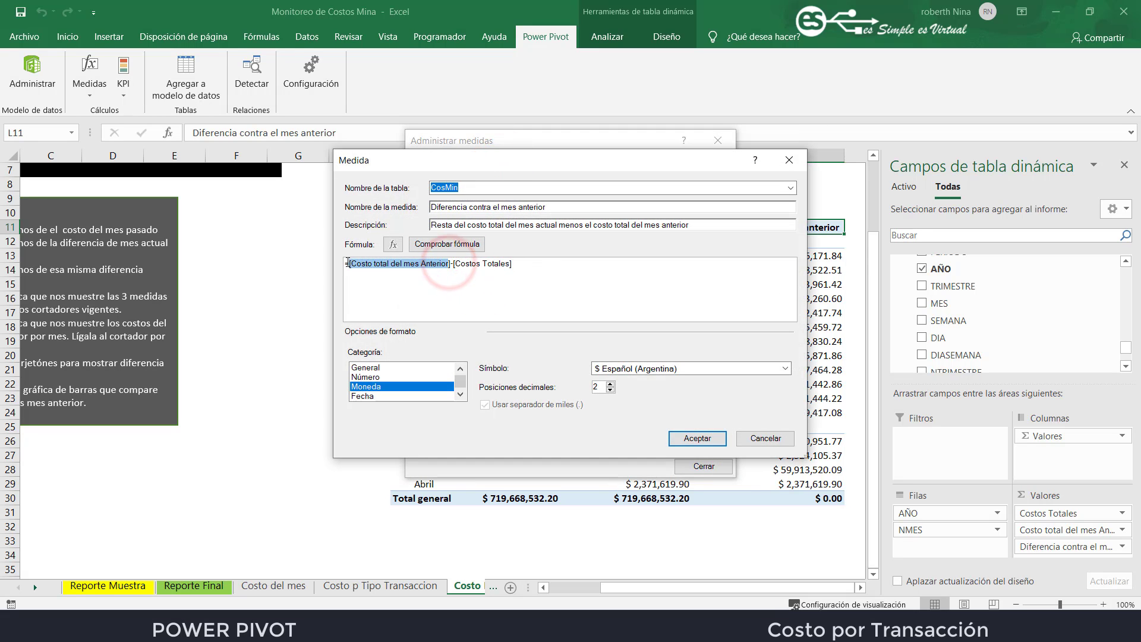
key(Delete)
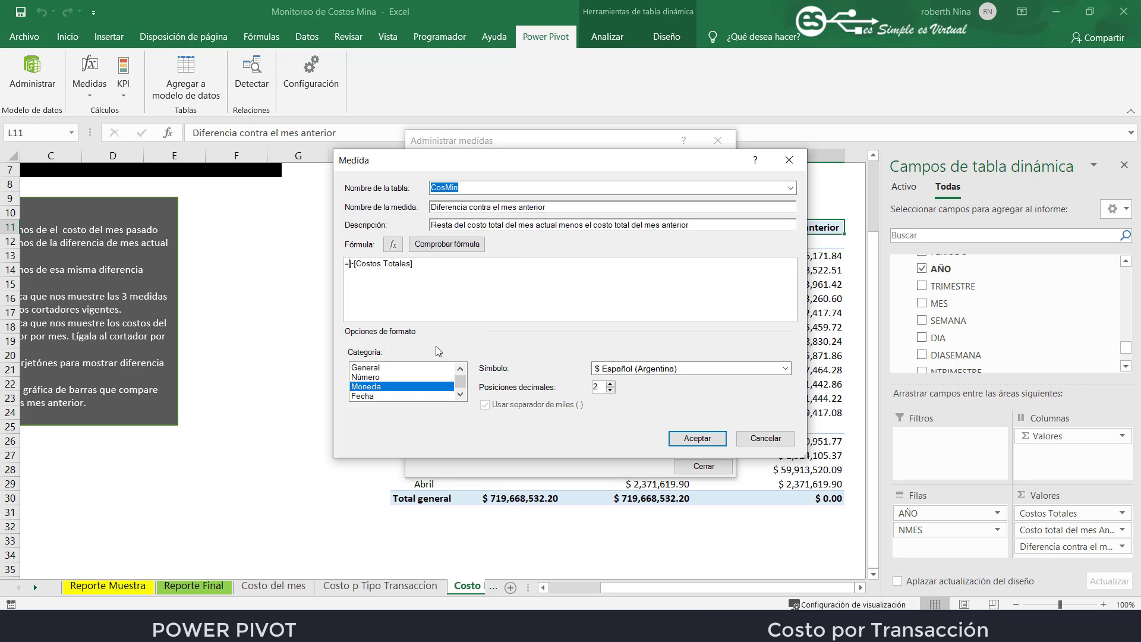
key(Delete)
key(Delete)
text(-[Costo total del mes Anterior)
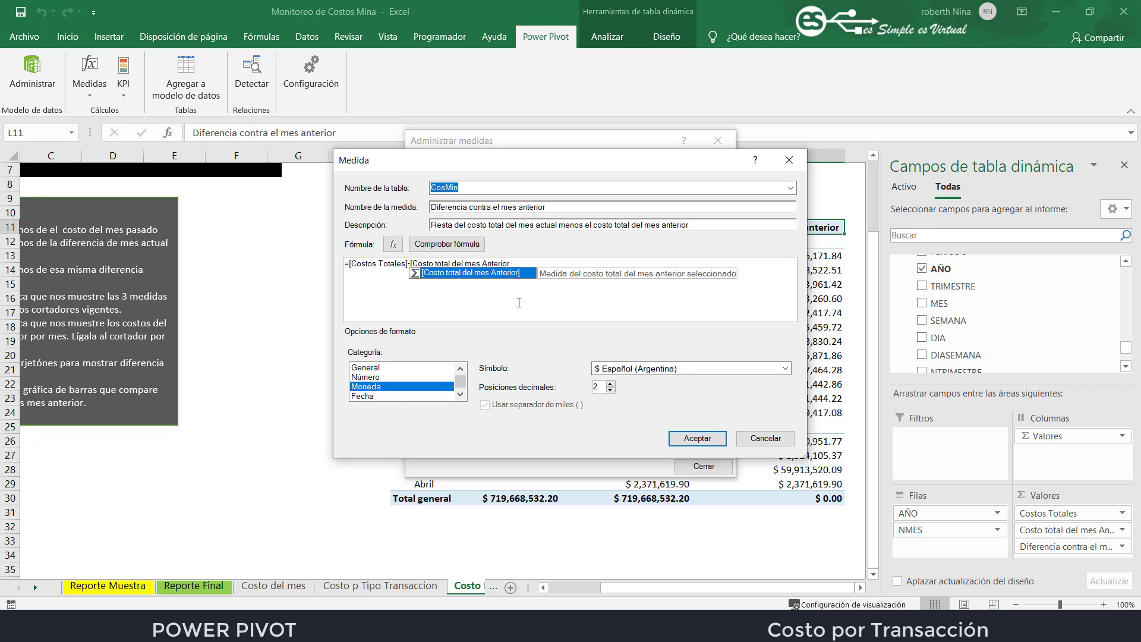
click(521, 274)
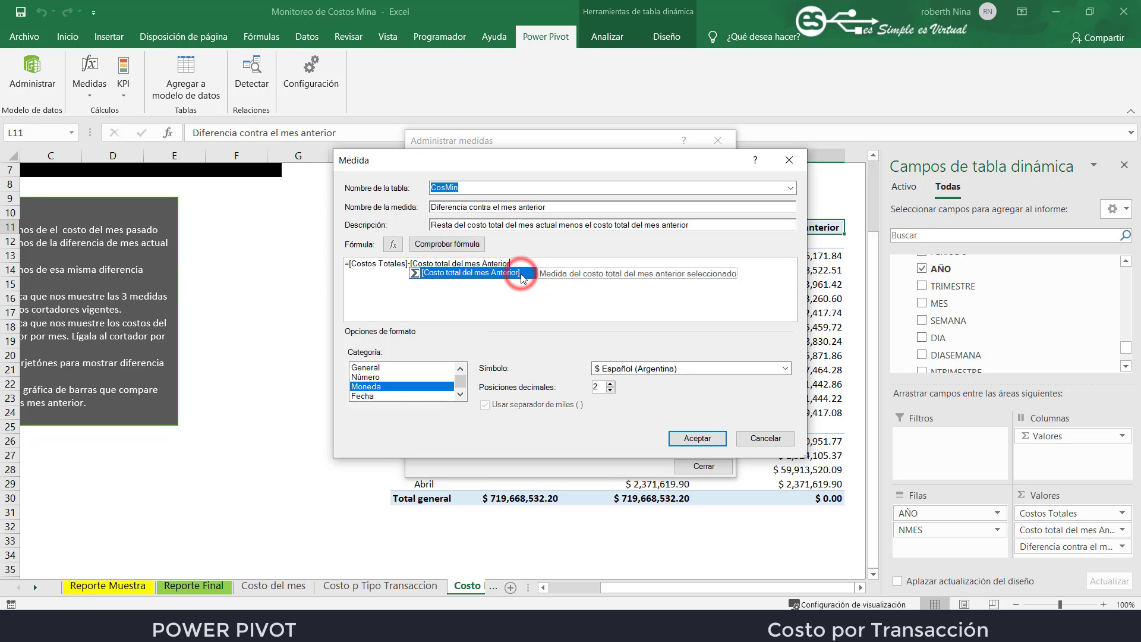
double_click(522, 275)
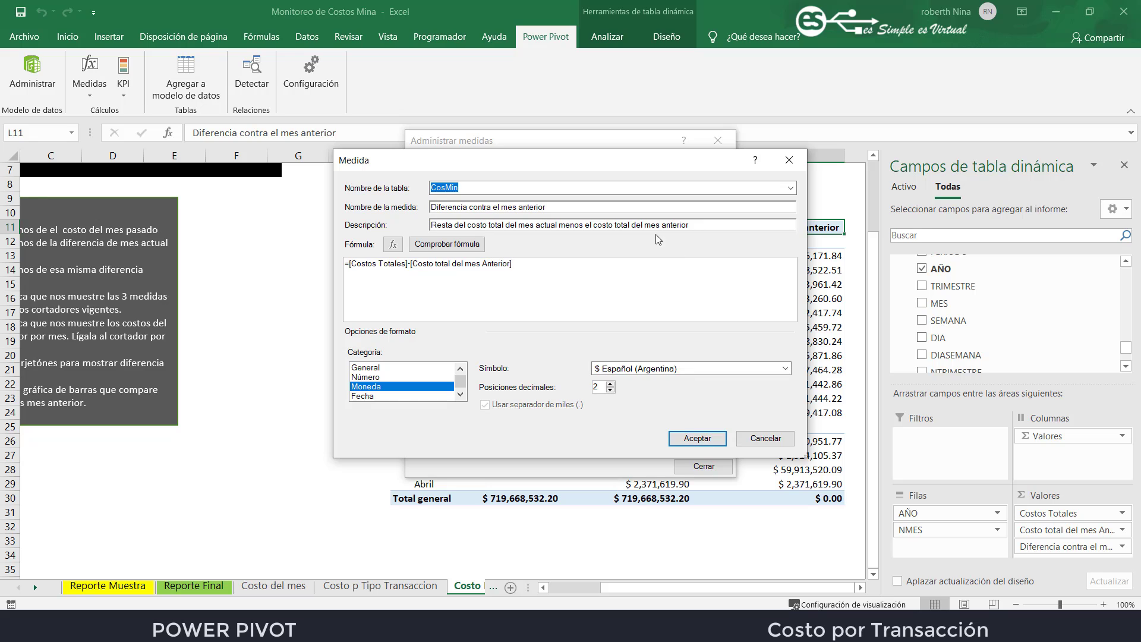
Save the edited measure, close the measure manager and review the differences by month in the pivot table
drag(648, 168, 557, 166)
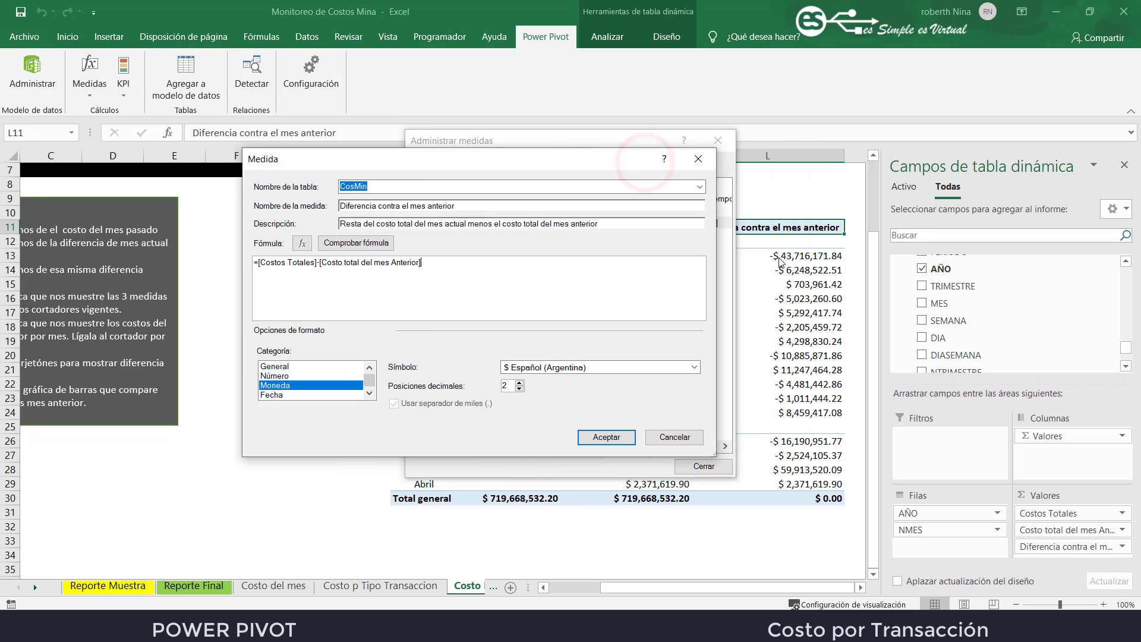
click(623, 443)
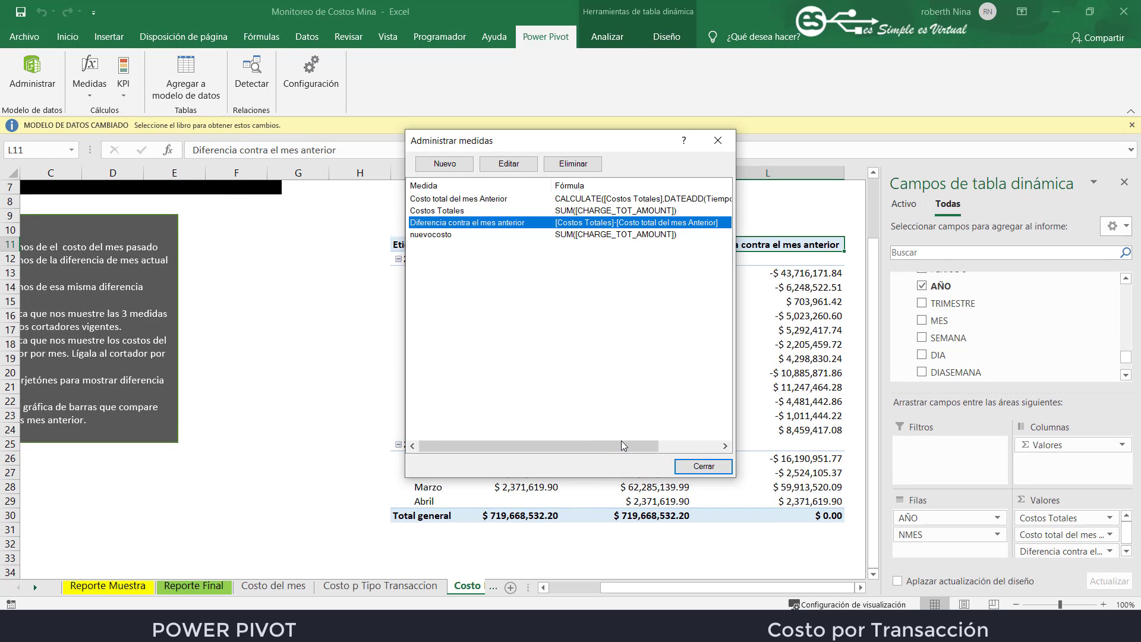
click(687, 466)
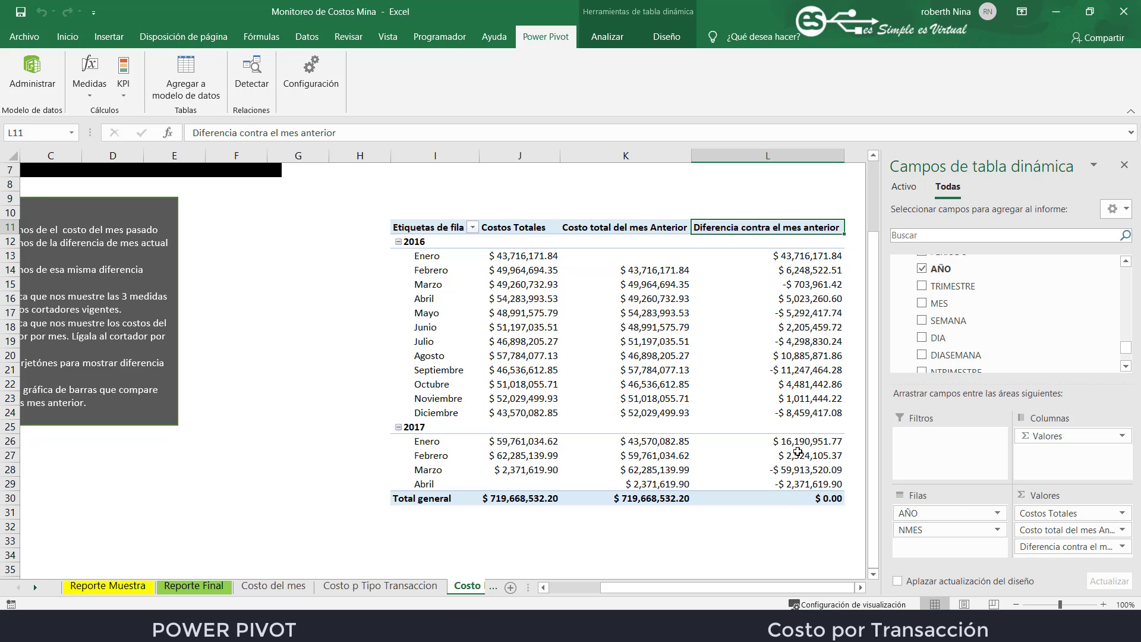
mouse_move(798, 452)
mouse_move(779, 345)
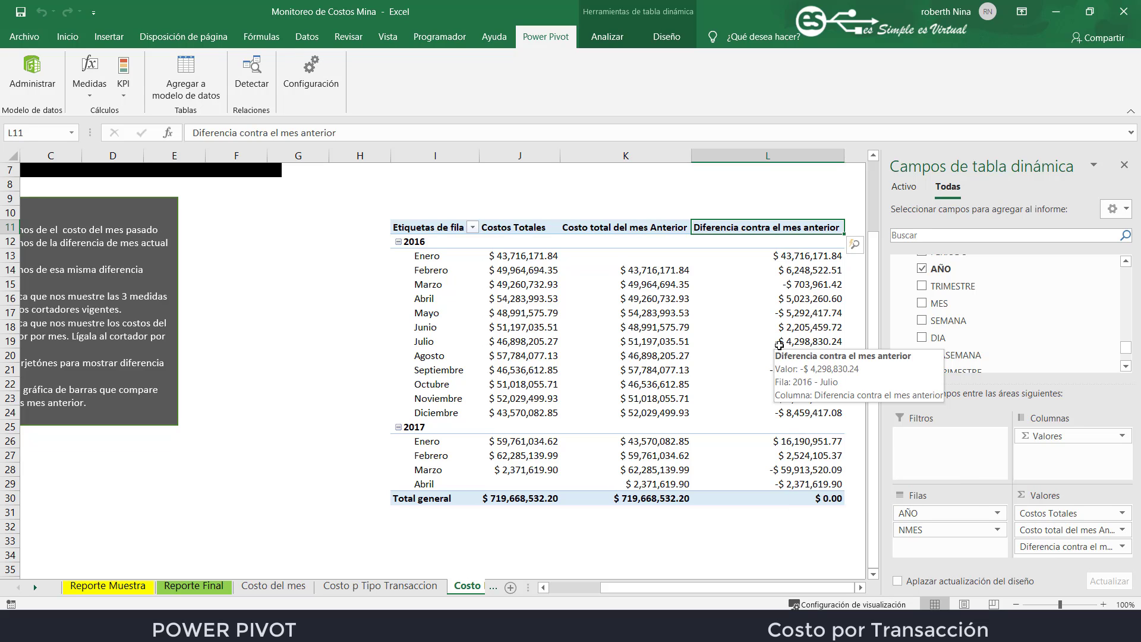
mouse_move(737, 296)
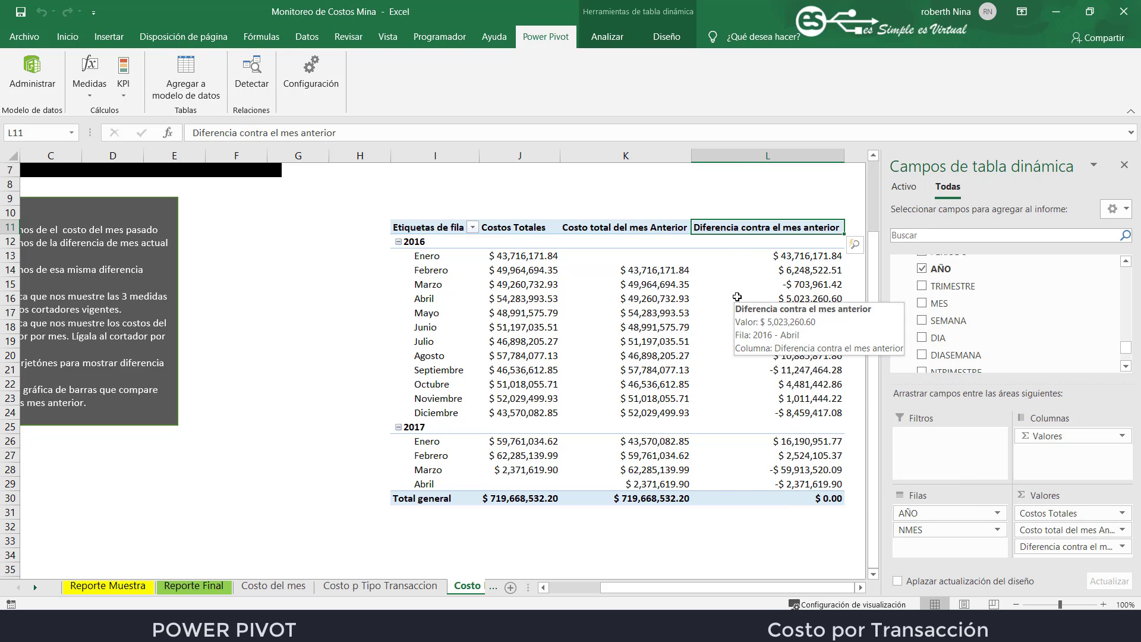
Create a new measure in the CosMin table named "Diferencia en % contra el mes anteriot"
mouse_move(528, 275)
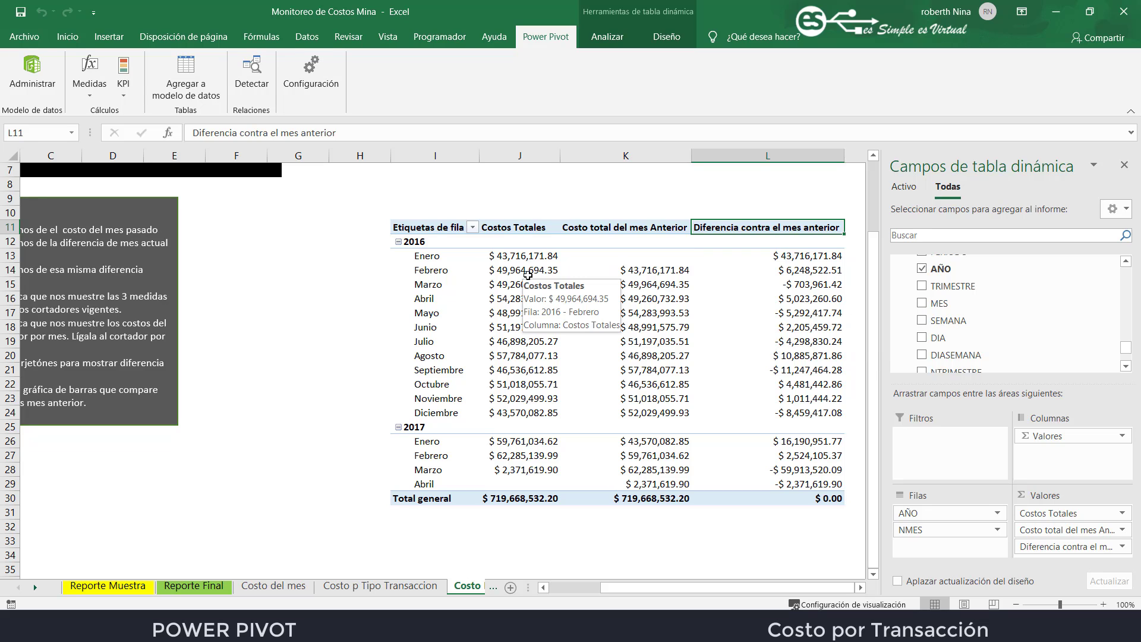
mouse_move(812, 275)
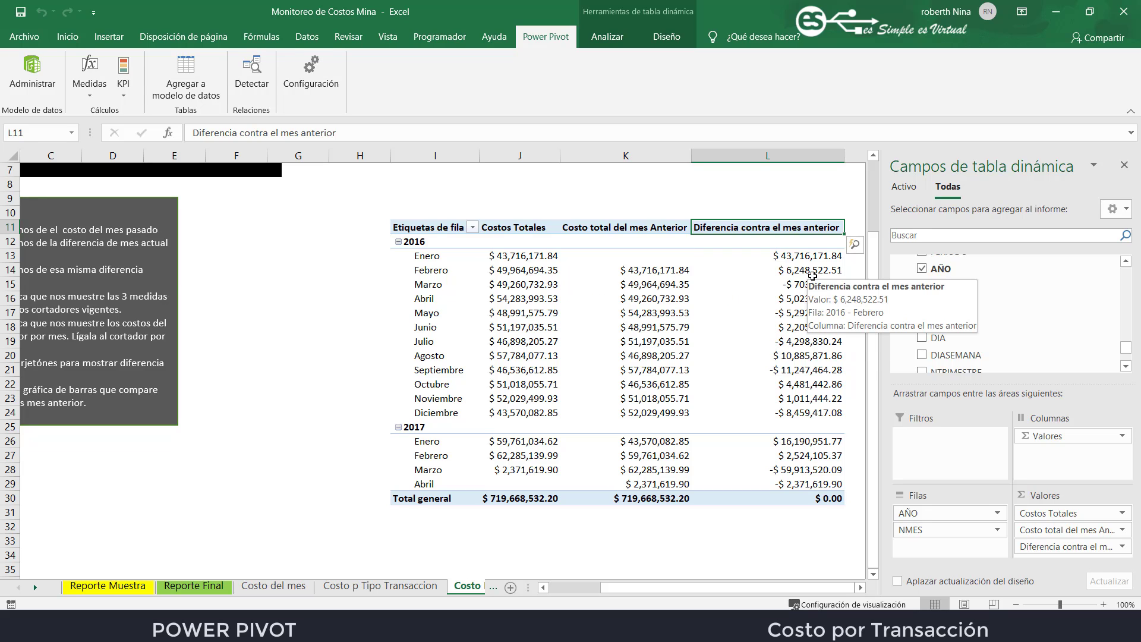
scroll(281, 403, left, 2)
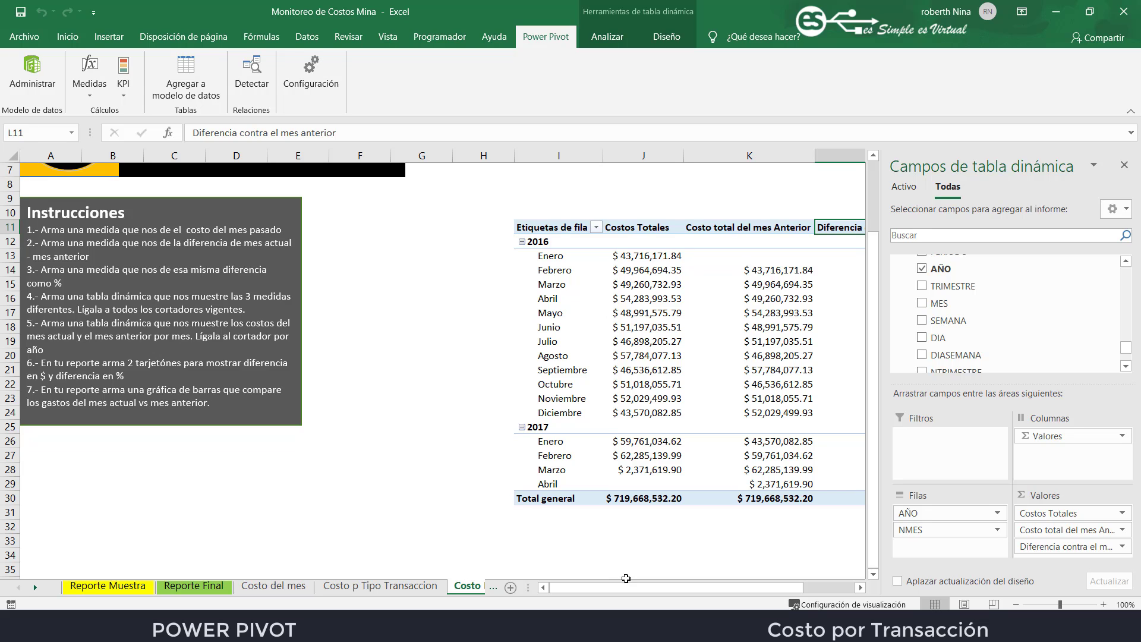
drag(630, 585, 730, 588)
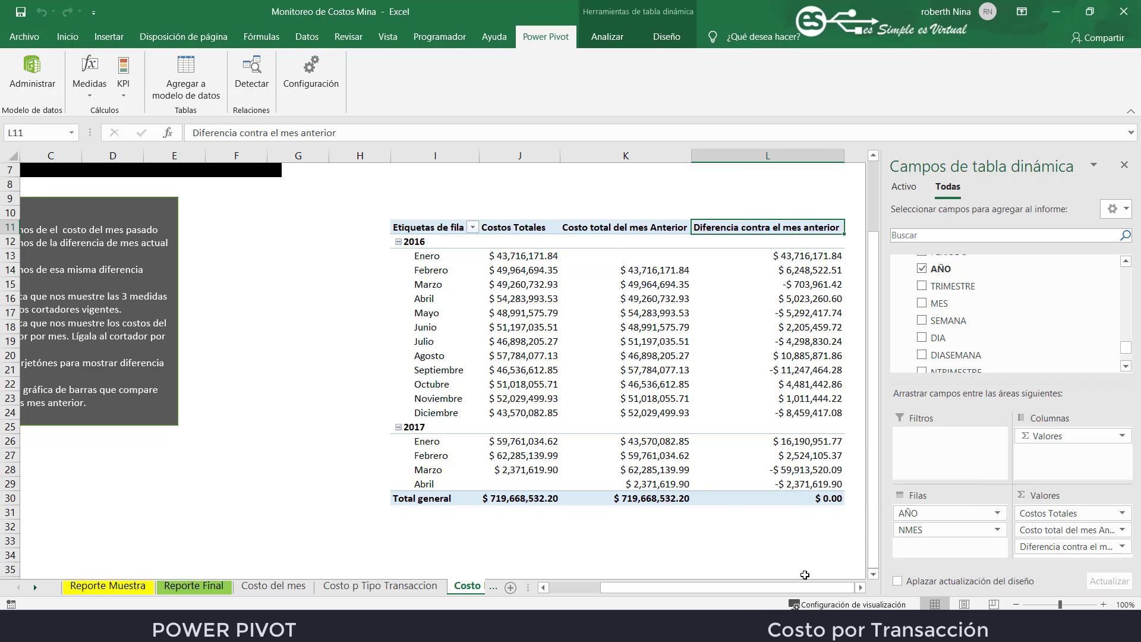
click(93, 97)
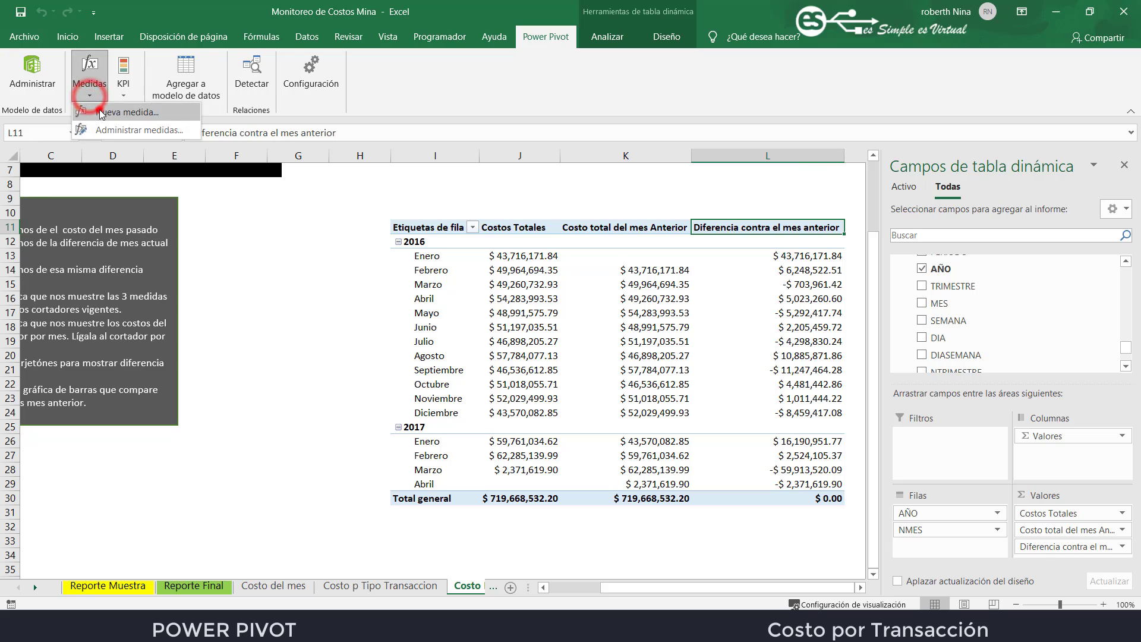
click(100, 108)
double_click(470, 207)
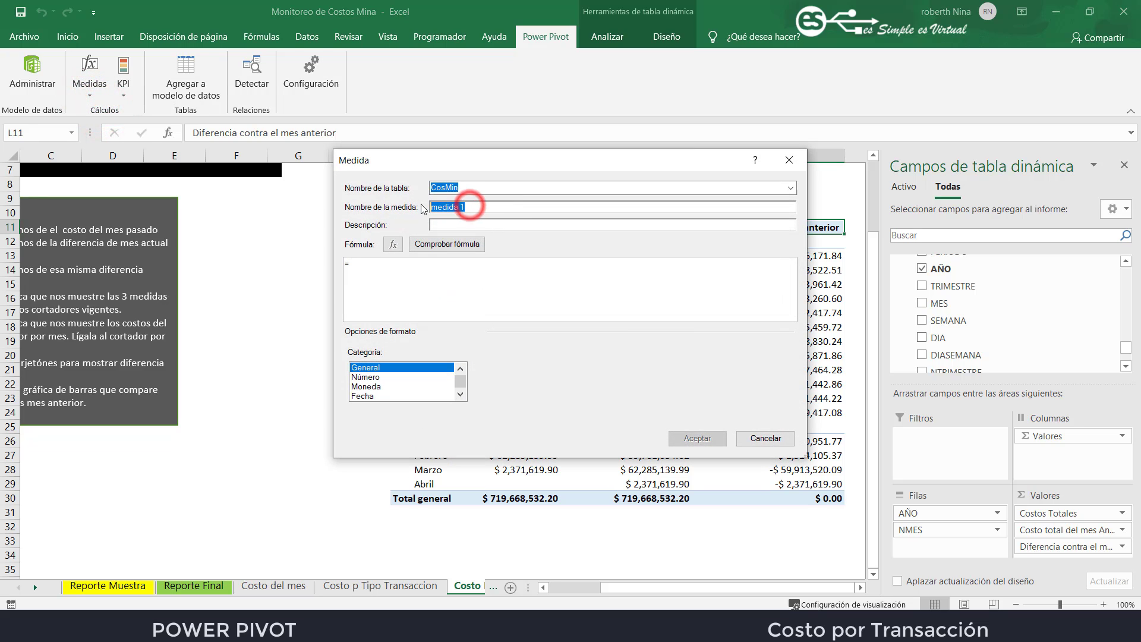
drag(498, 164, 538, 278)
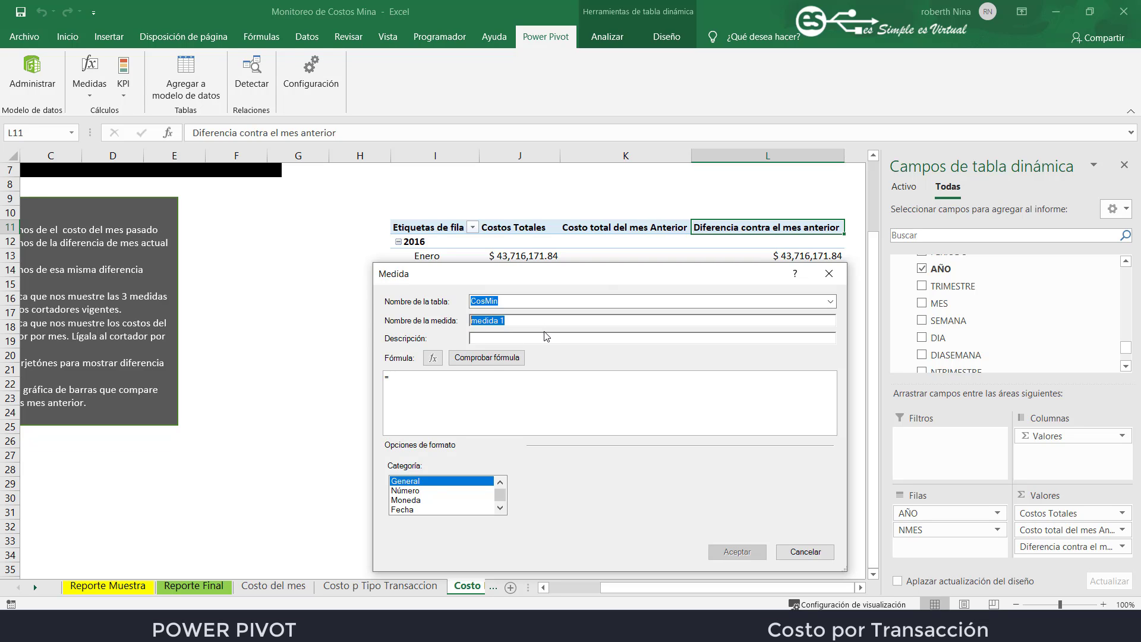
text(Dif)
text(erencia)
text( en)
text( % cpnt)
key(BackSpace)
key(BackSpace)
key(BackSpace)
text(ontra el mes anterio)
Enter the new measure's formula as =[Diferencia contra el mes anterior]/[Costo total del mes Anterior]
click(489, 393)
text(Difere)
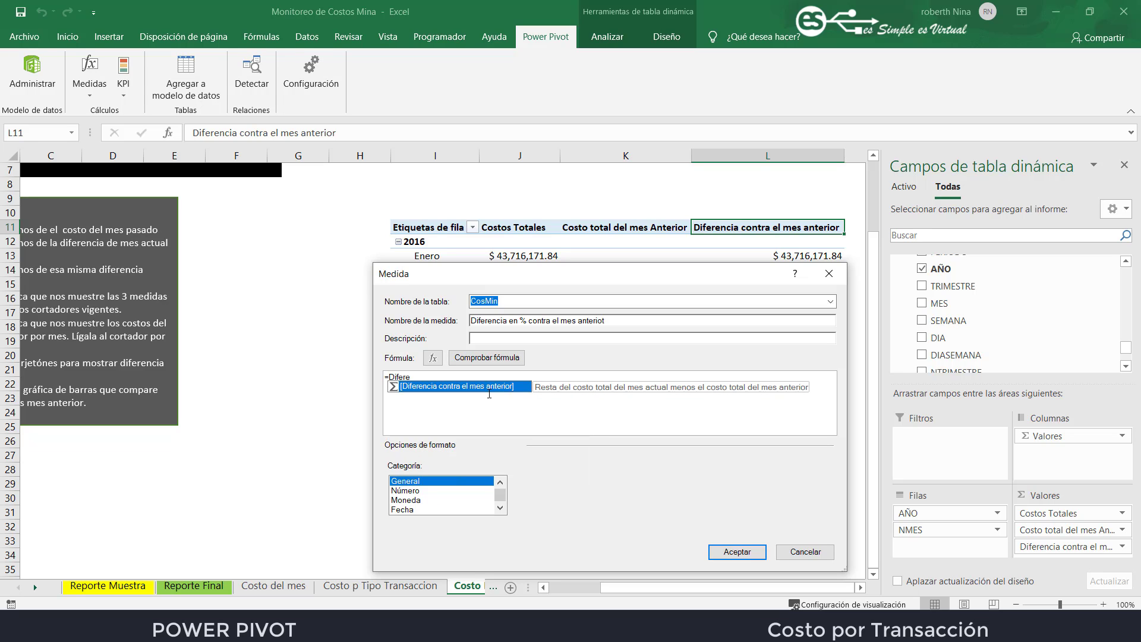
key(Tab)
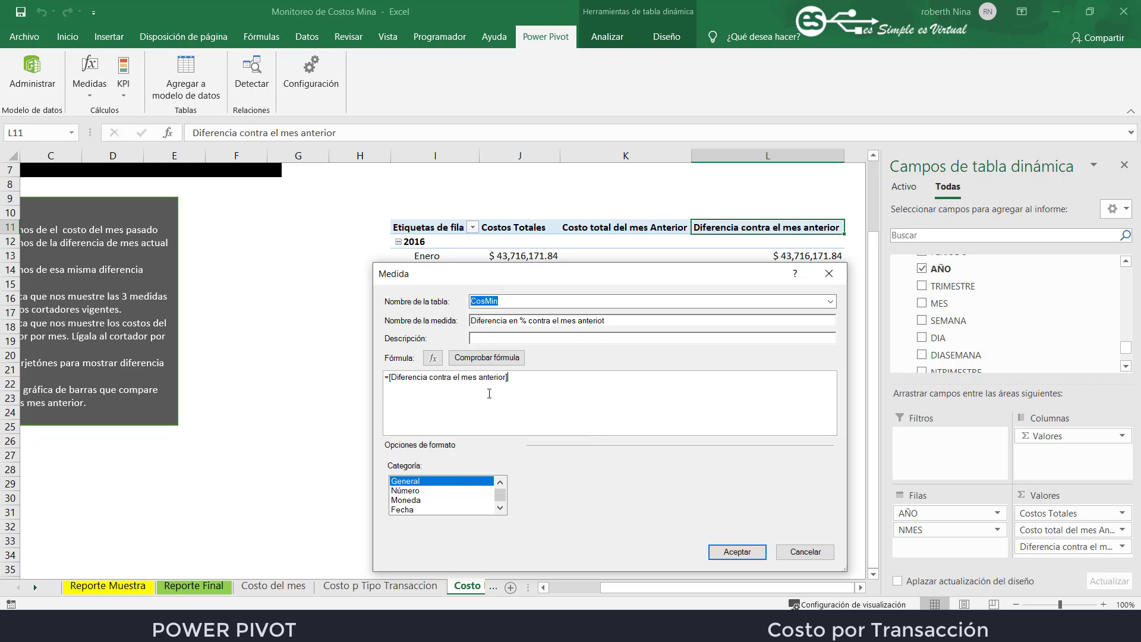
text(/costo)
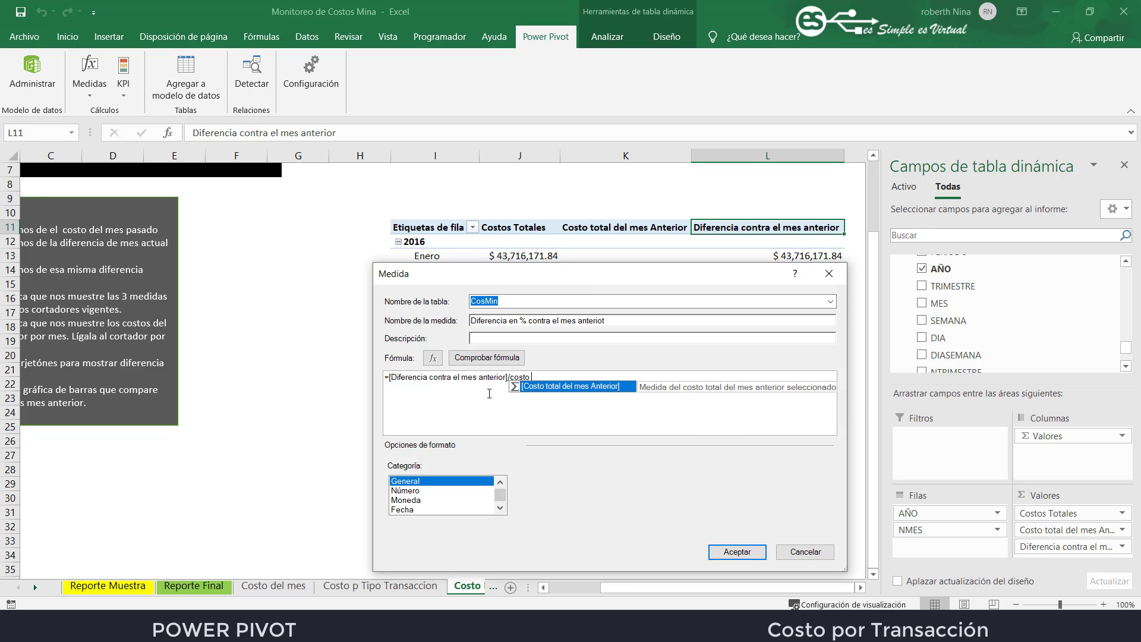
key(Tab)
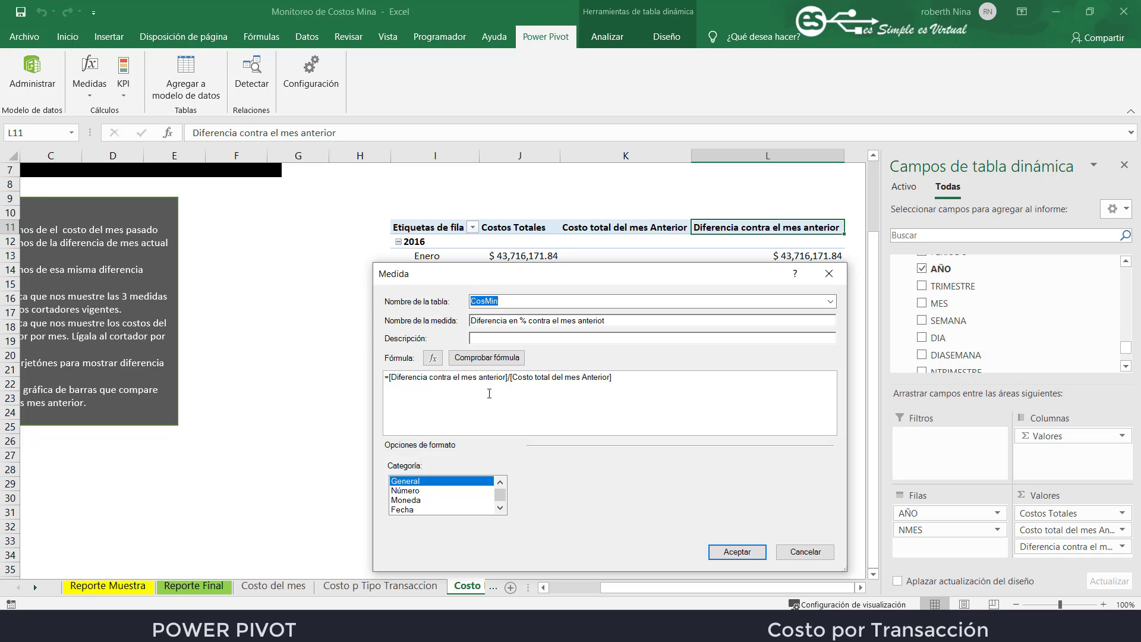
Give the measure the Número category with the Porcentaje format and save it
click(404, 493)
click(663, 483)
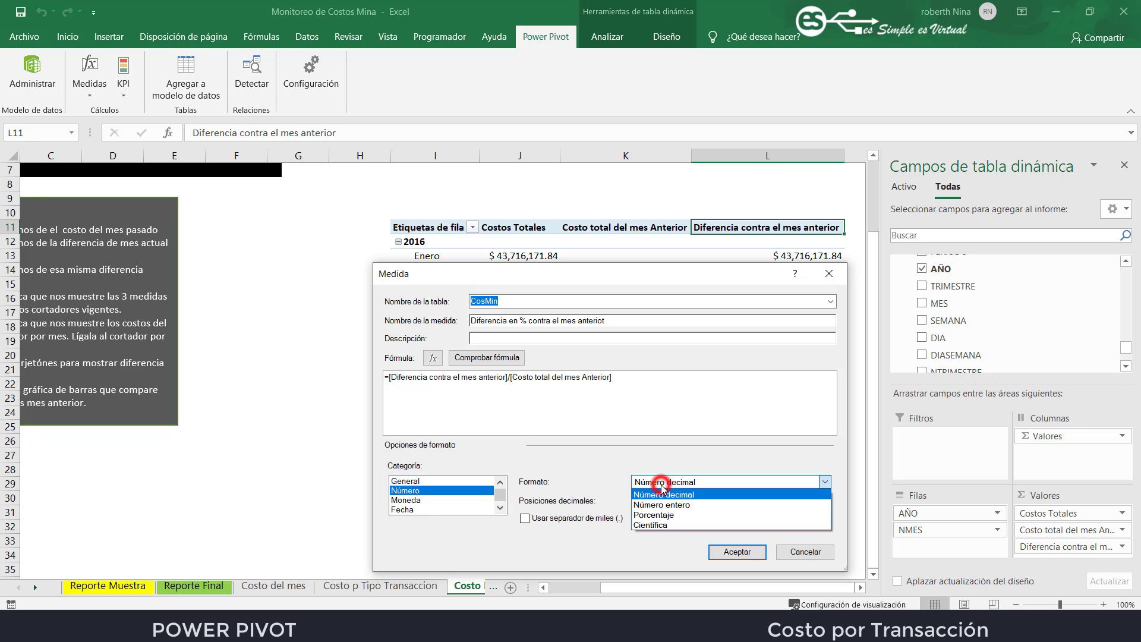
click(656, 515)
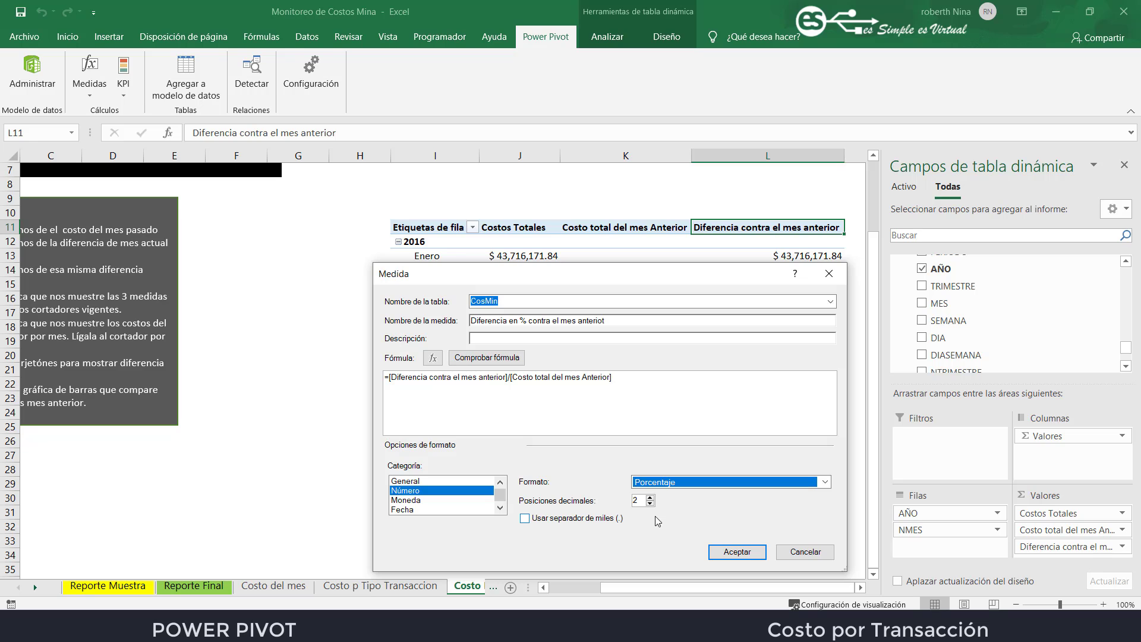
click(732, 554)
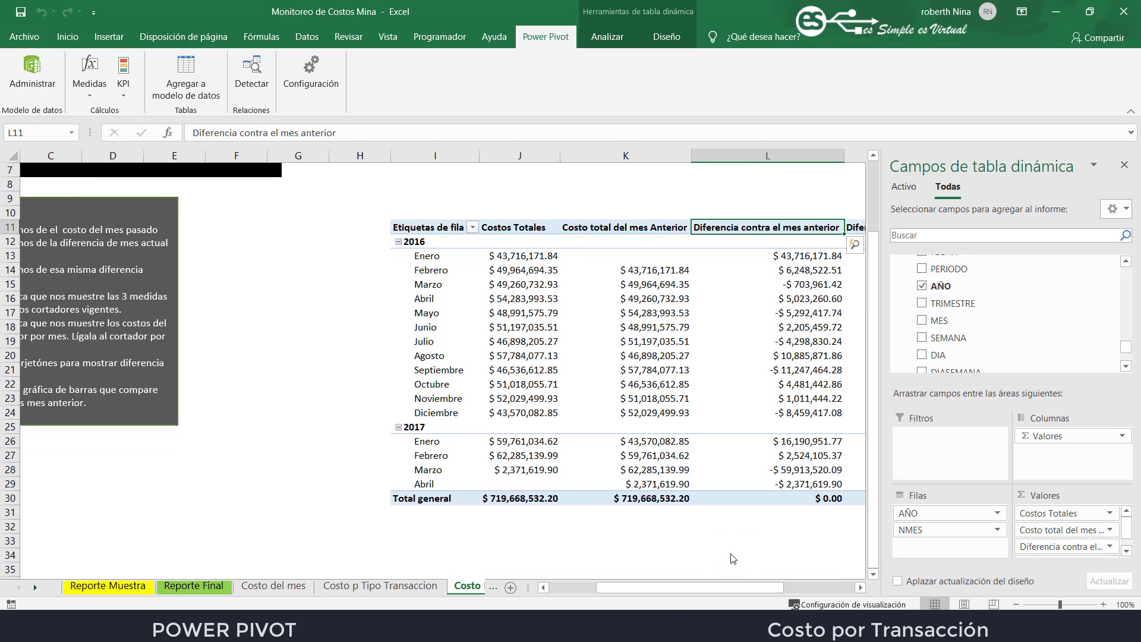
Review the percentage difference column month by month in the pivot table, including the value for January 2016
click(862, 587)
click(861, 587)
click(862, 587)
click(861, 588)
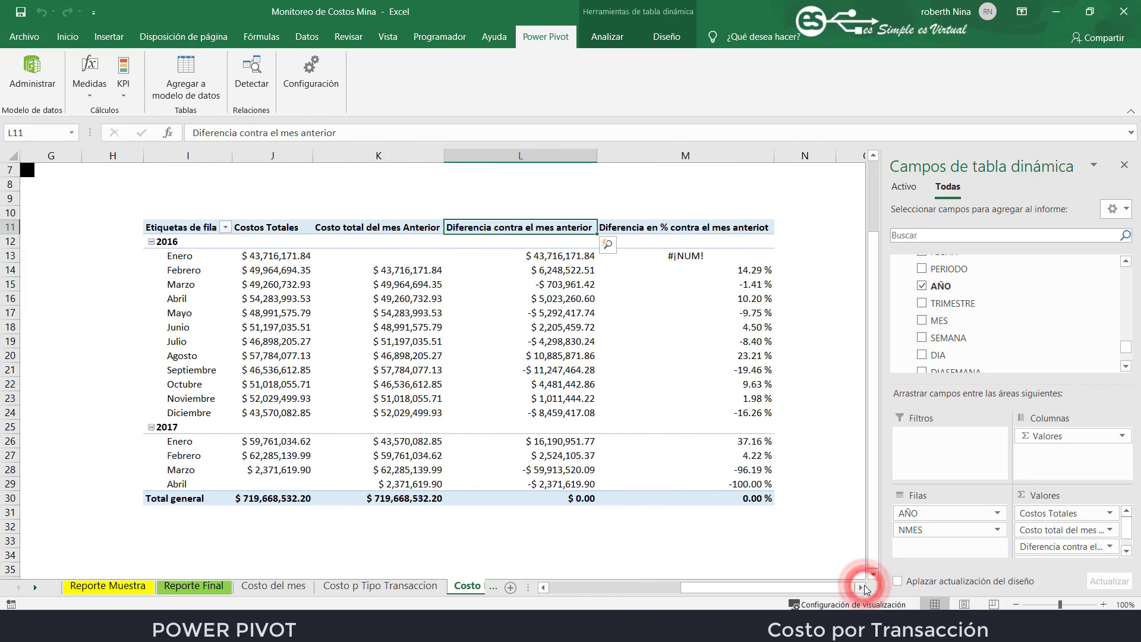
mouse_move(741, 273)
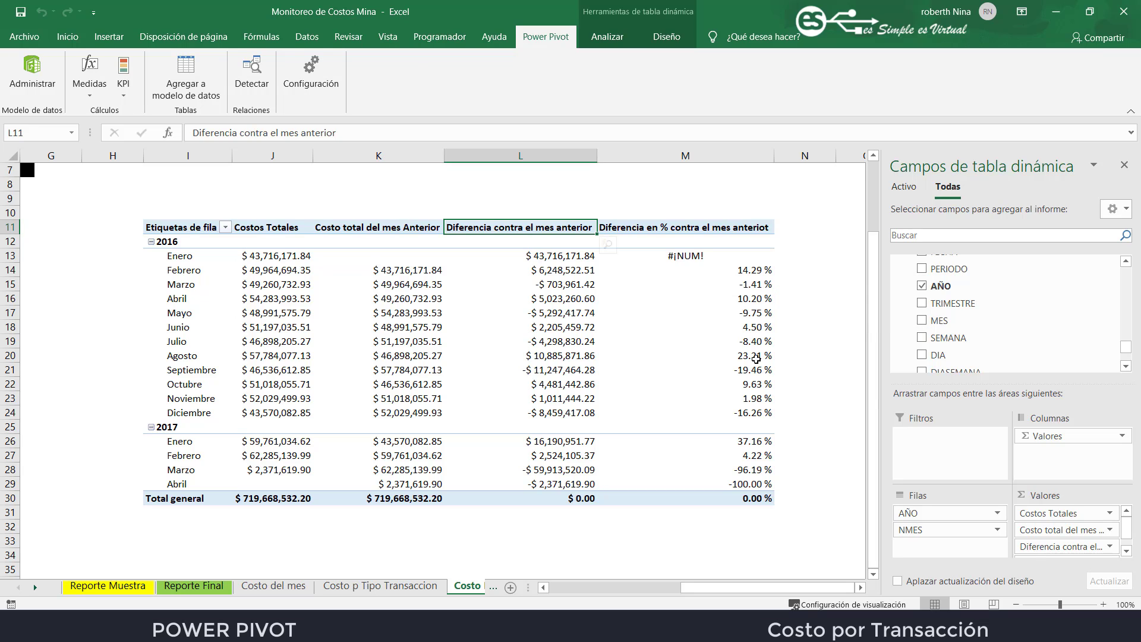
mouse_move(742, 343)
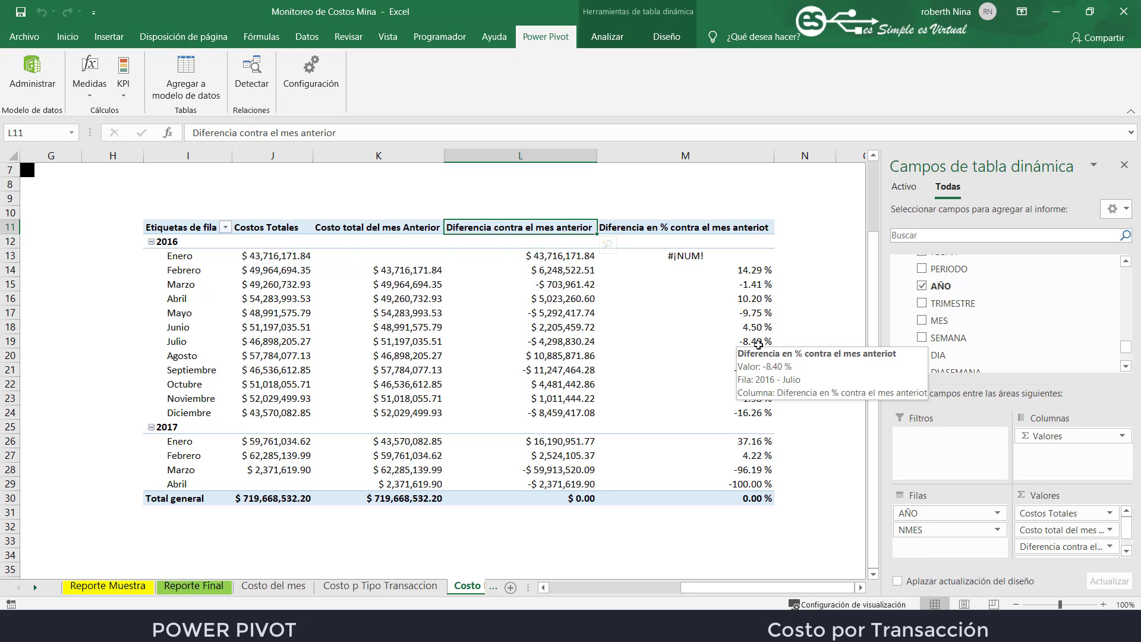
mouse_move(685, 257)
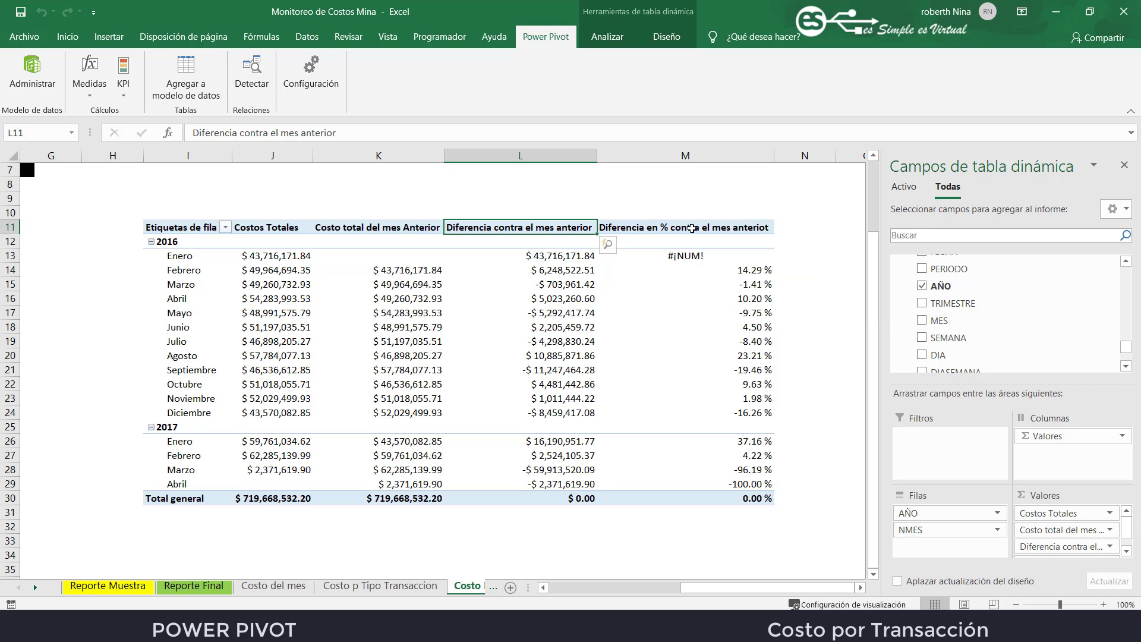
Open the percentage difference measure from the measure manager and clear its division formula, keeping the equals sign
click(85, 96)
click(115, 132)
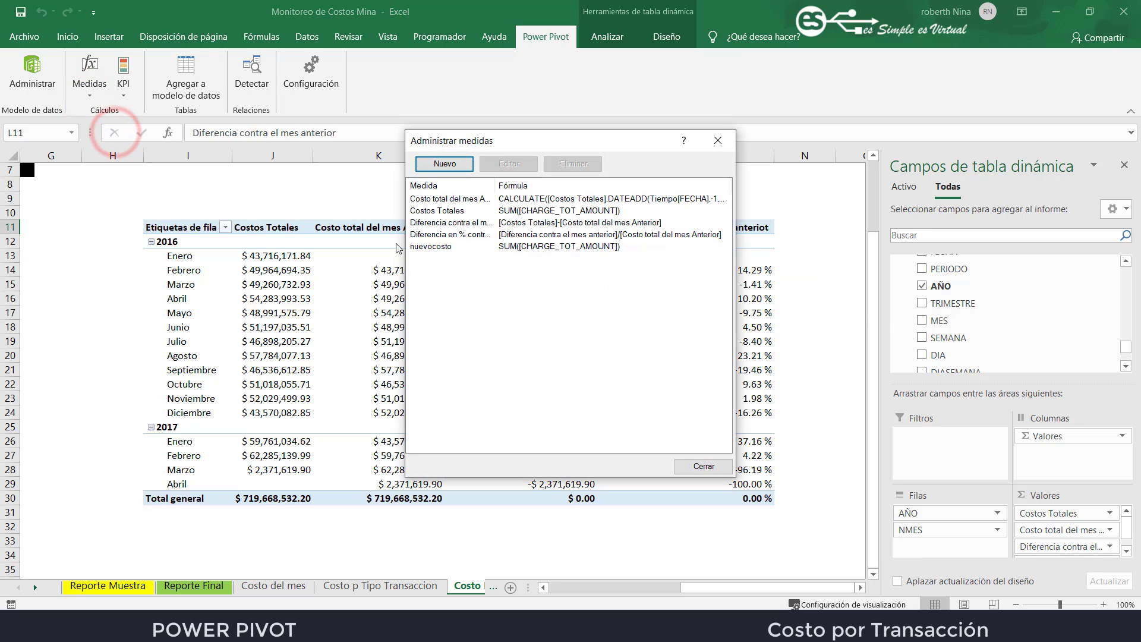
click(436, 236)
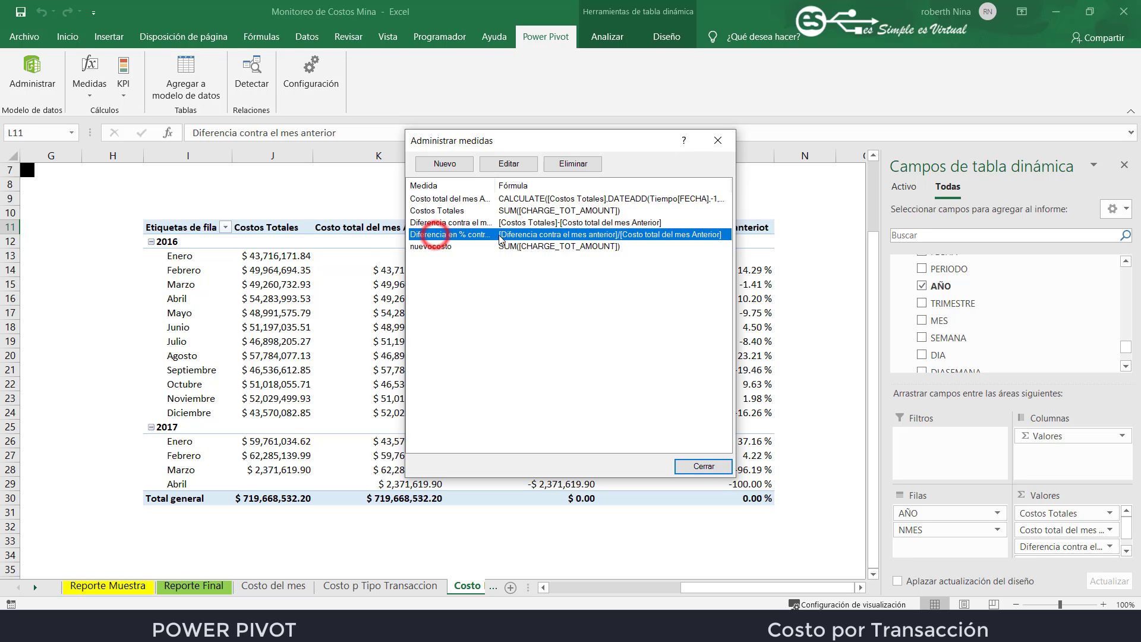
click(504, 166)
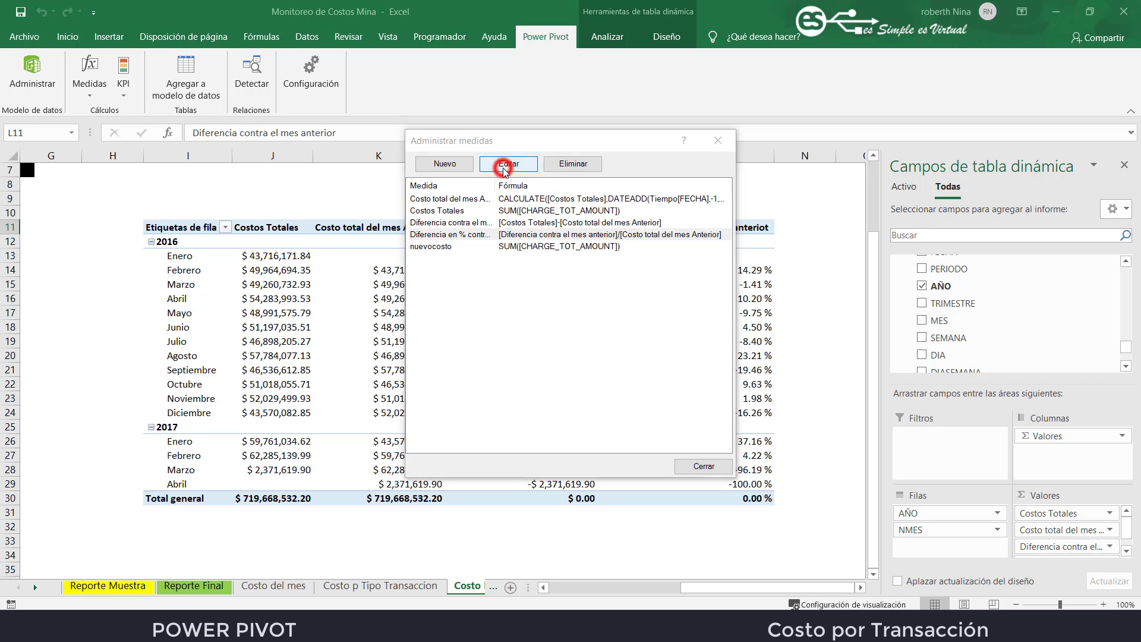
click(567, 267)
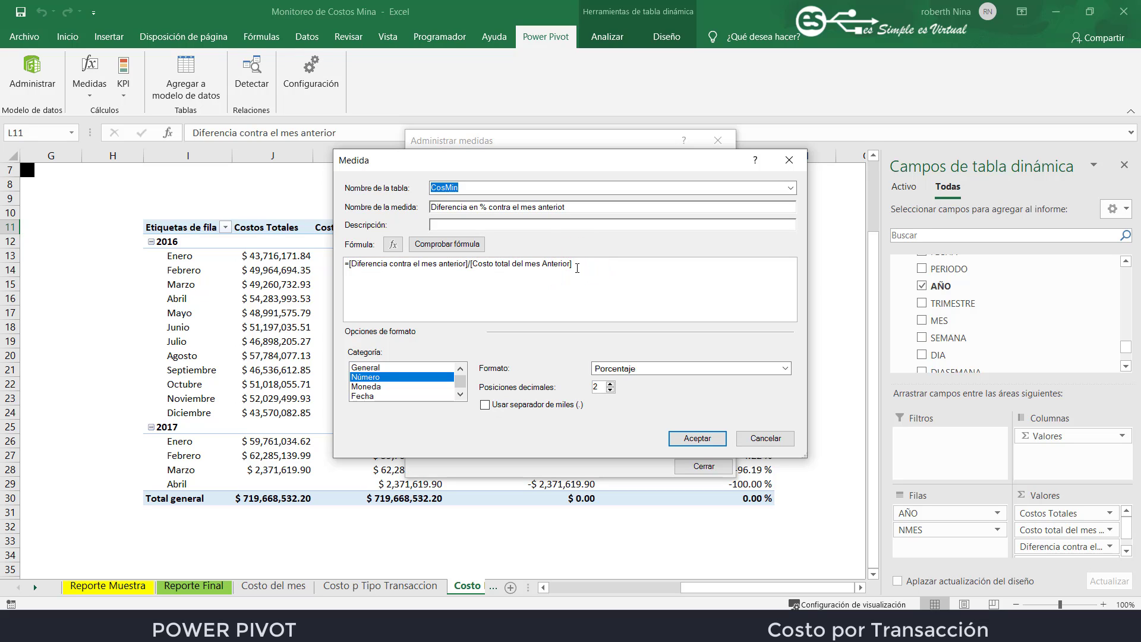
drag(577, 268, 350, 270)
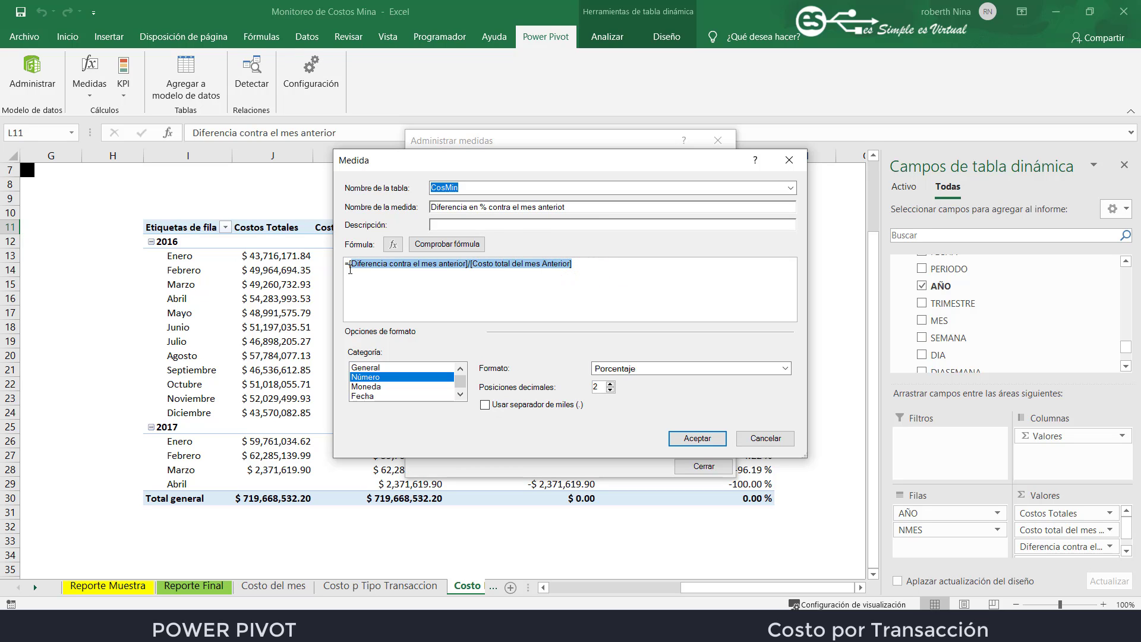
key(Delete)
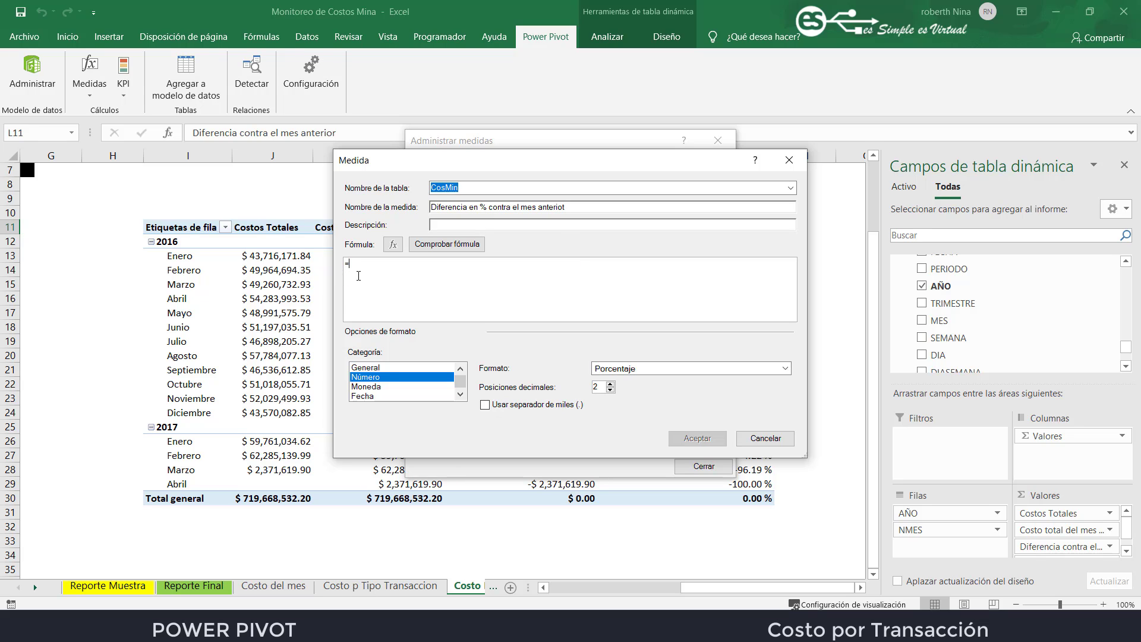
Start the measure's formula with the DIVIDE function, using [Diferencia contra el mes anterior] as the numerator
text(di)
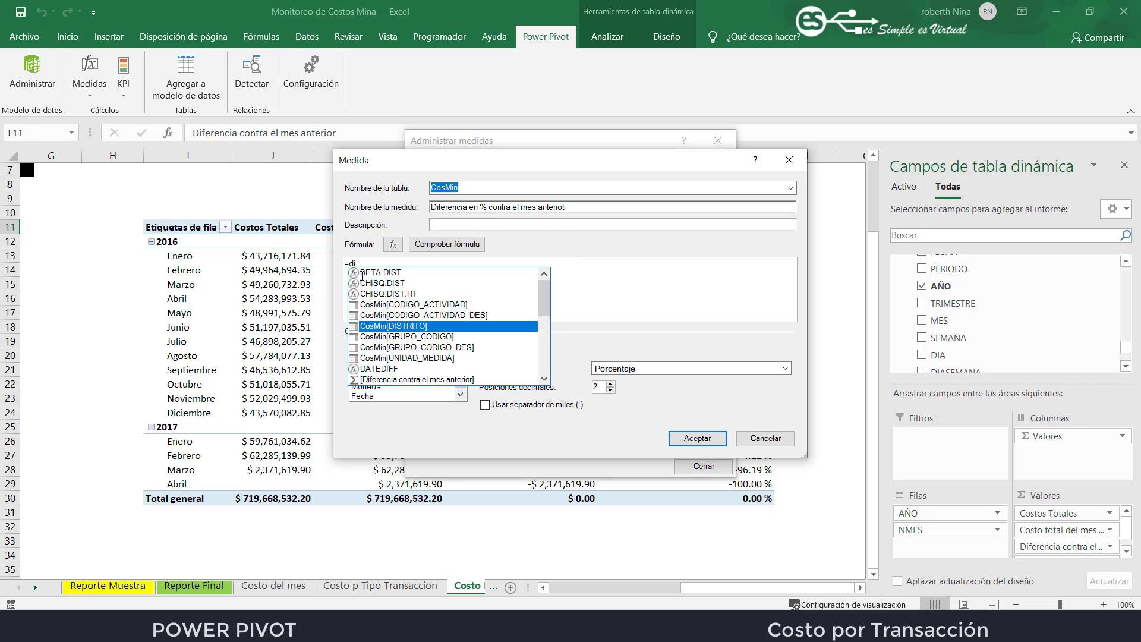
text(vi)
double_click(362, 273)
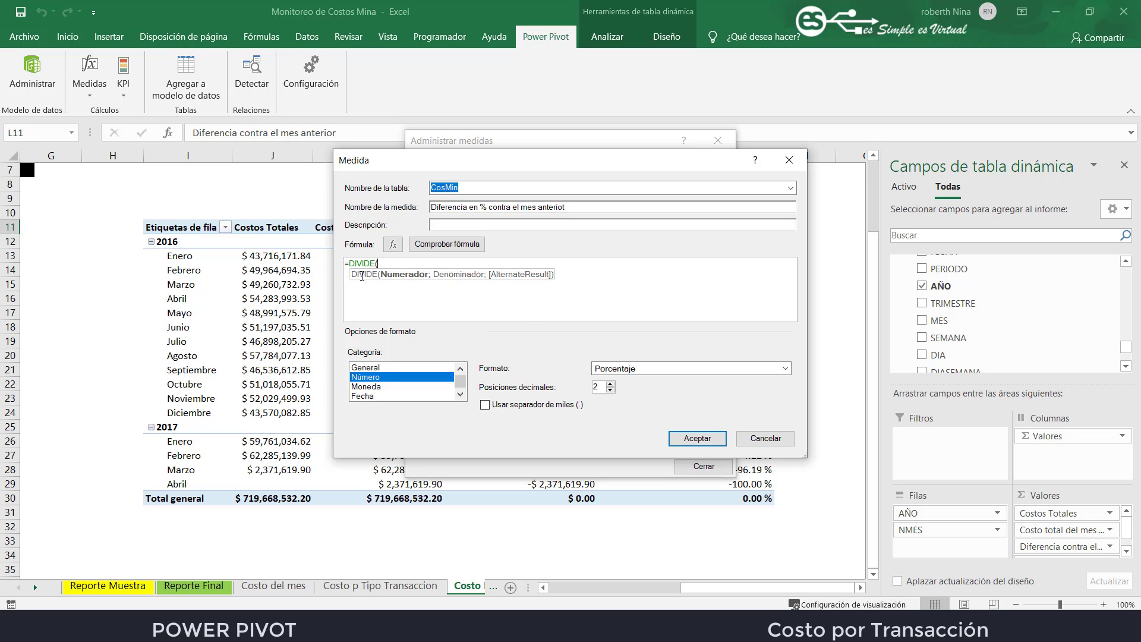
text(d)
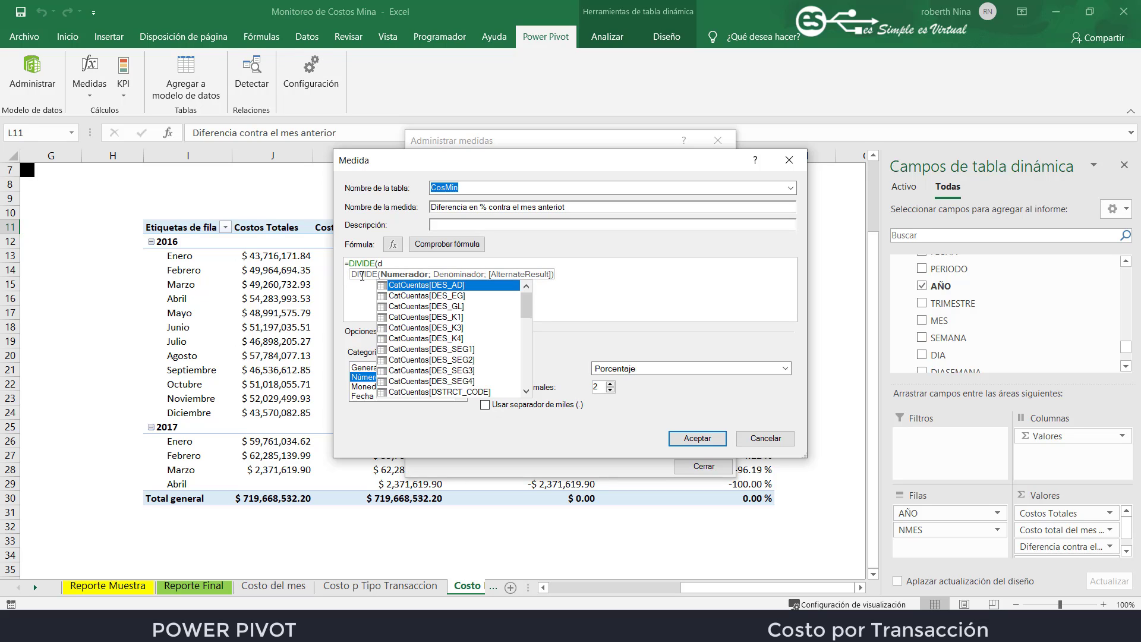
text(ife)
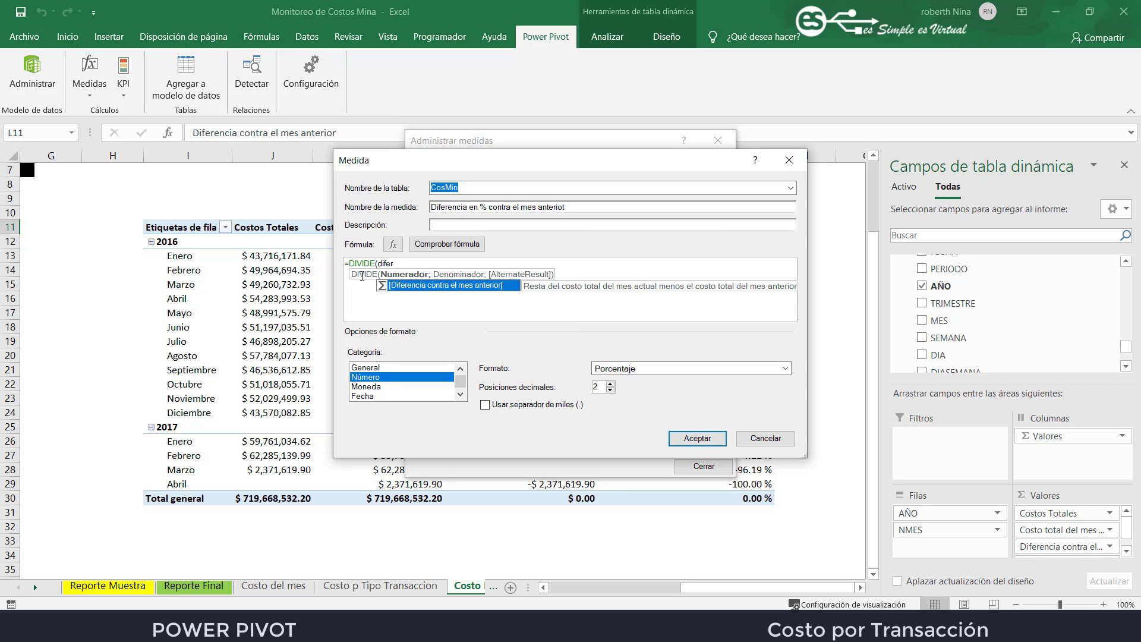
text(r)
key(Tab)
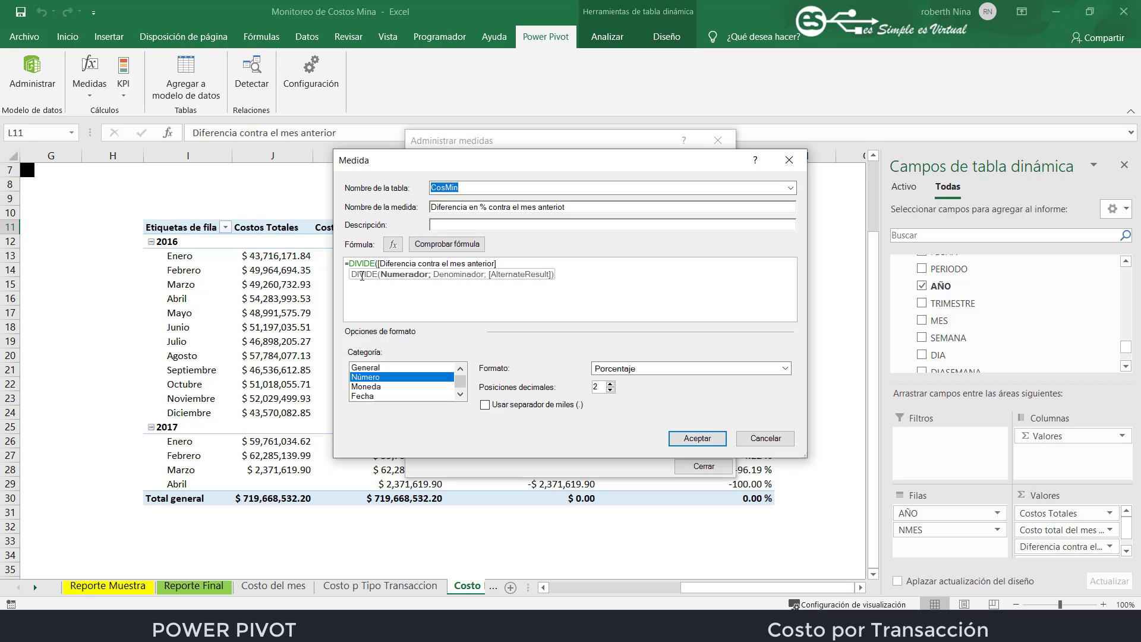
Complete the DIVIDE formula with [Costo total del mes Anterior] as the denominator and 0 as the alternate result
text(;)
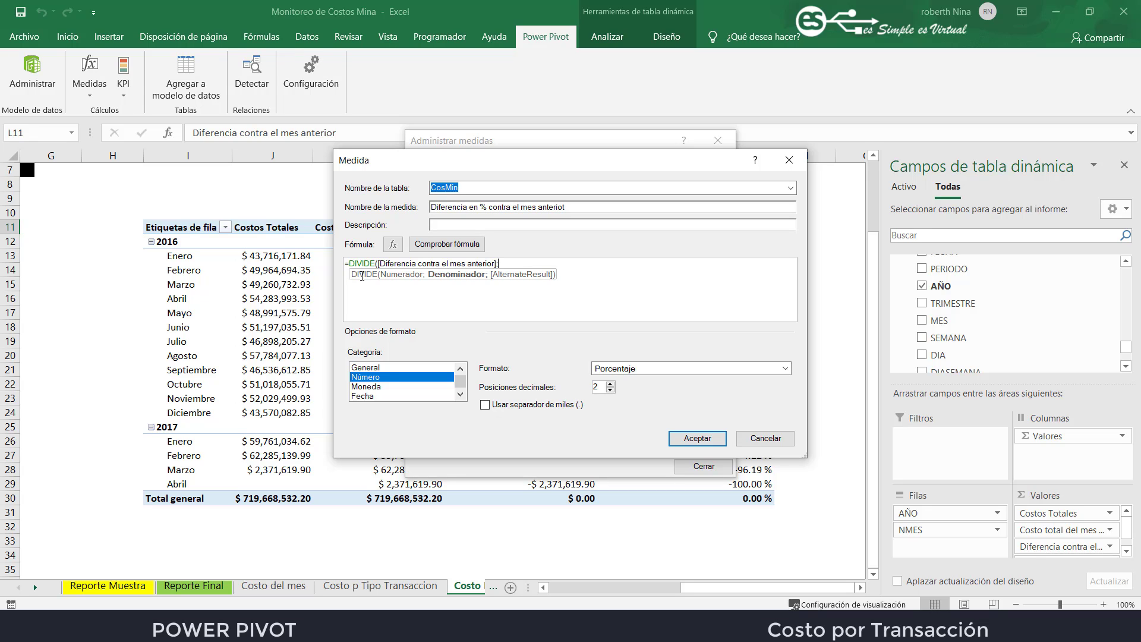
text(co)
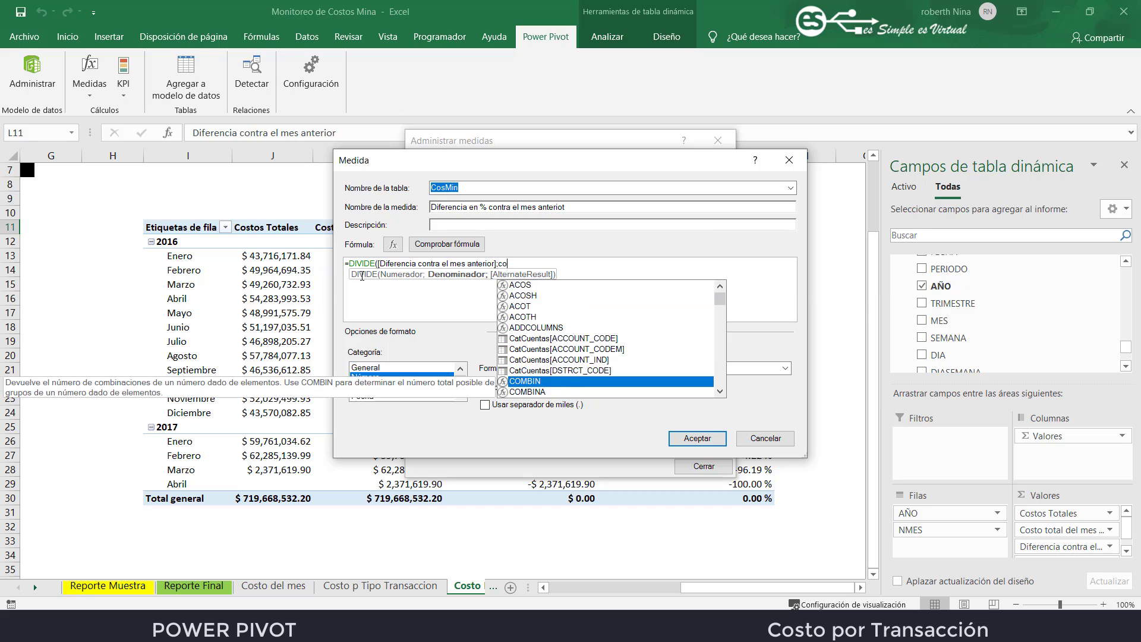
text(sto )
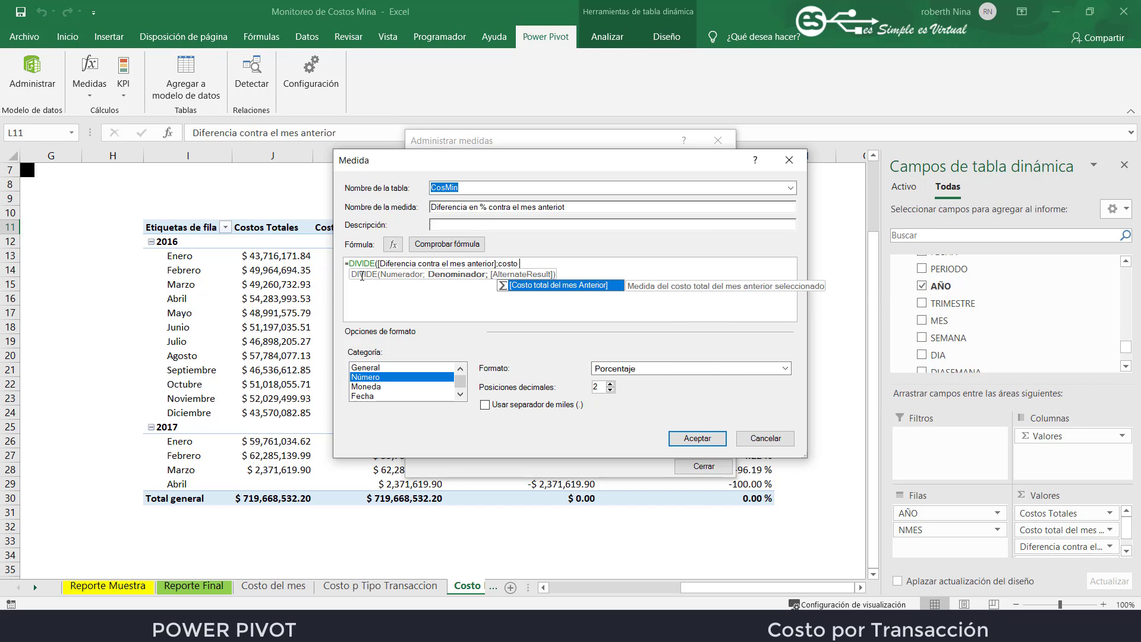
text(to)
key(Tab)
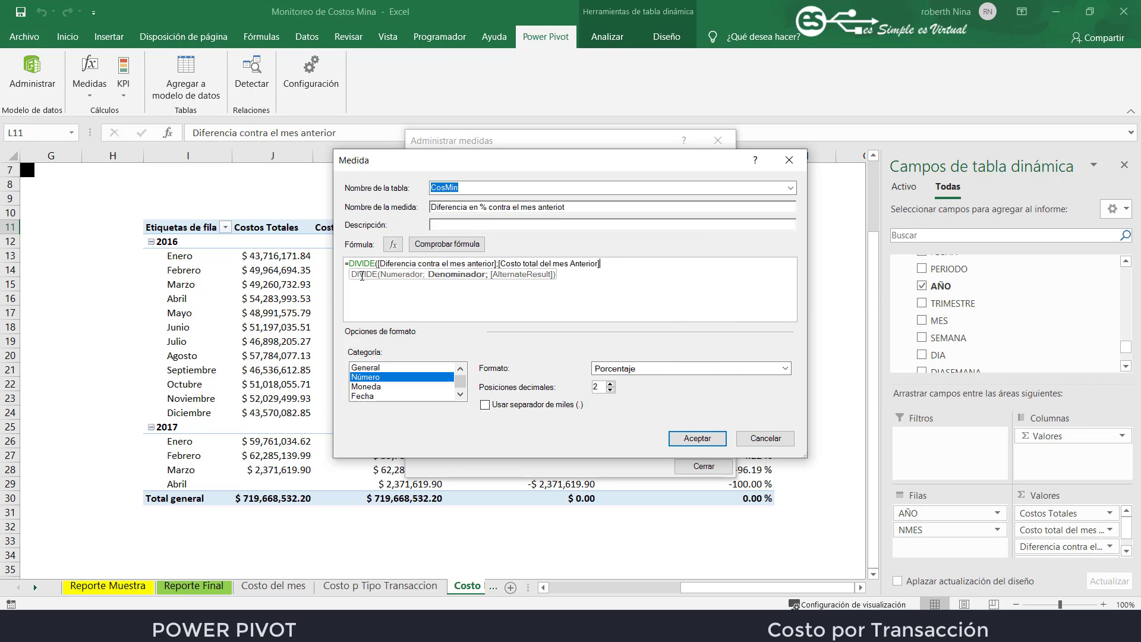
text(;)
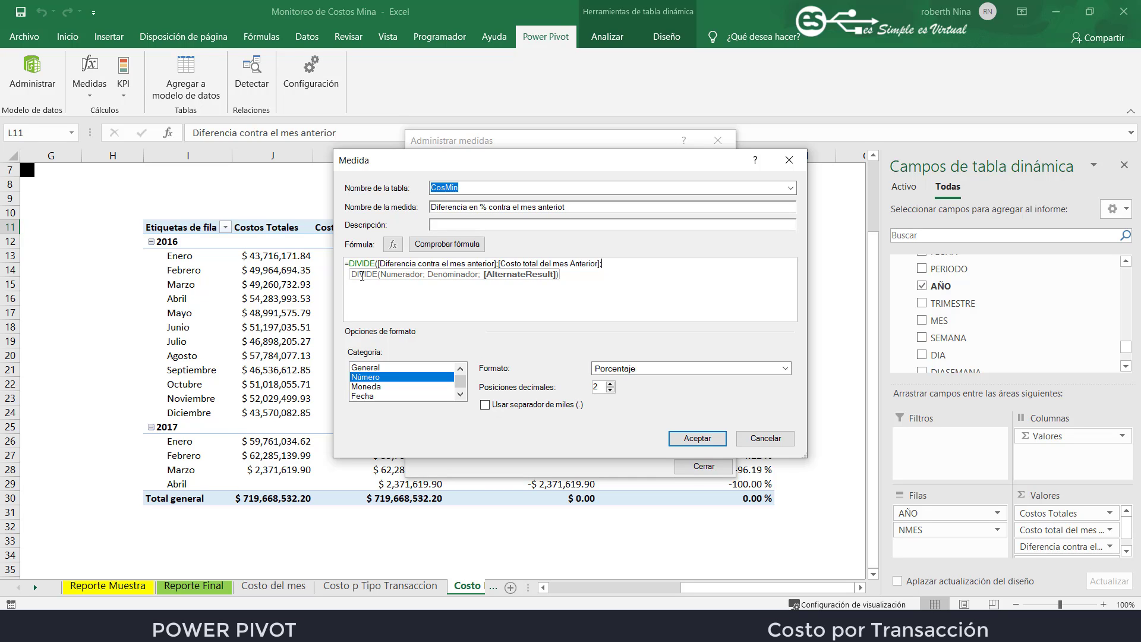
text(0))
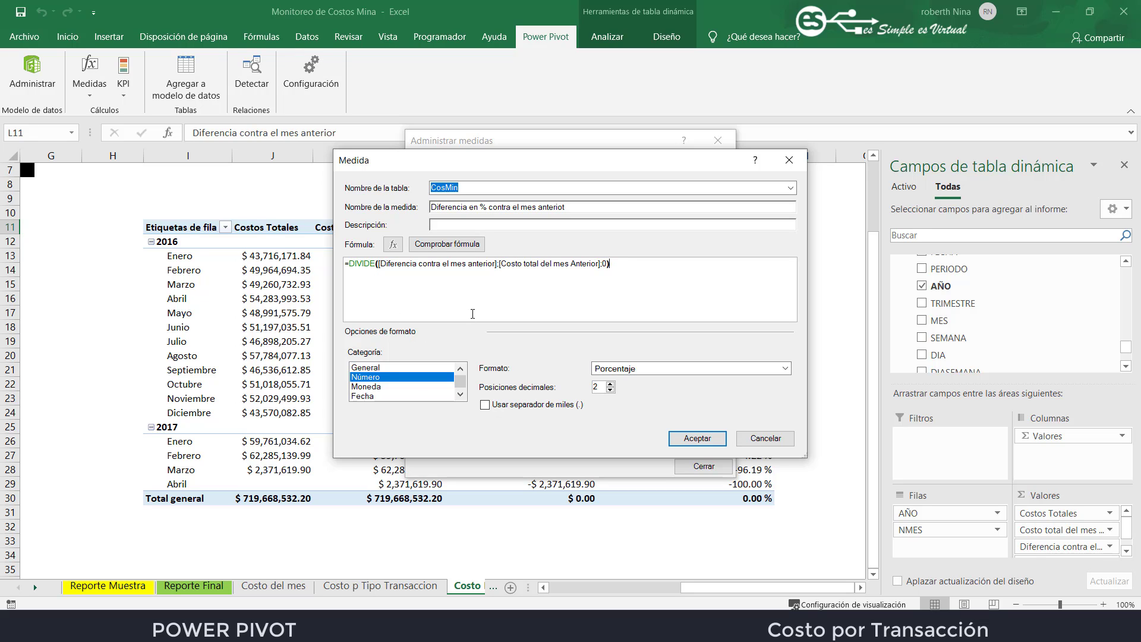
Check the formula for errors, save the edited measure and close the measure manager
click(445, 245)
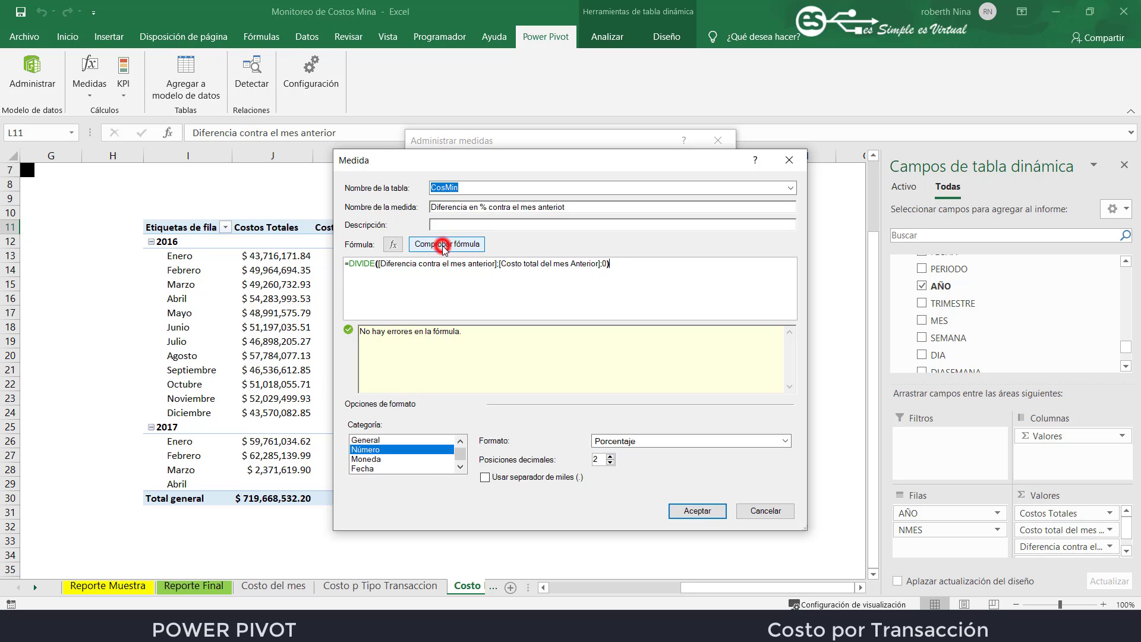
click(697, 512)
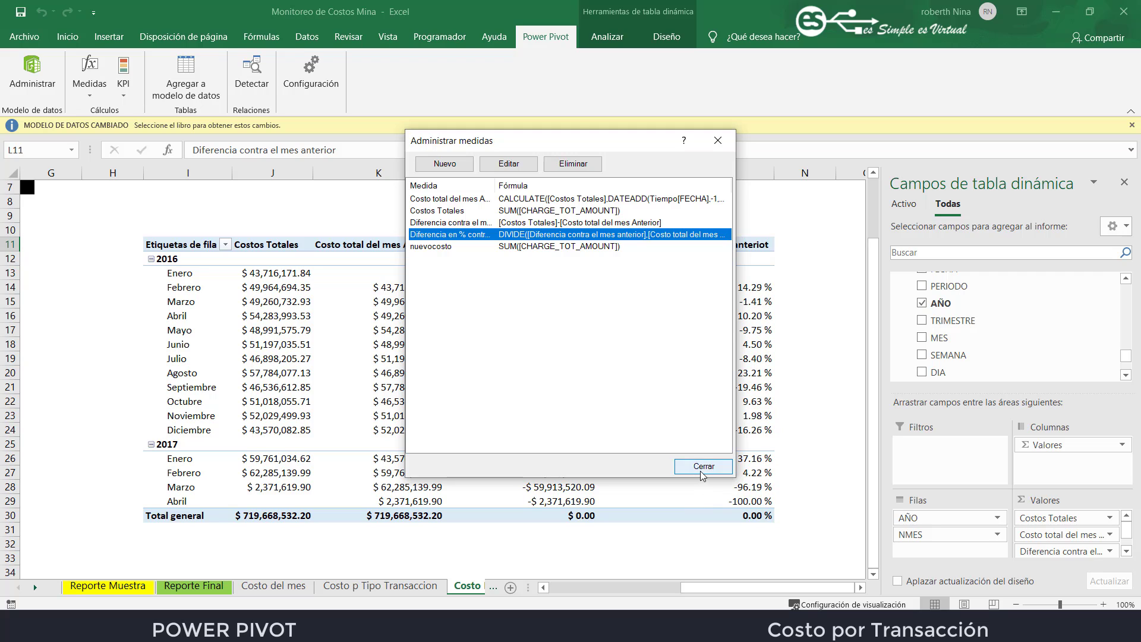
click(703, 466)
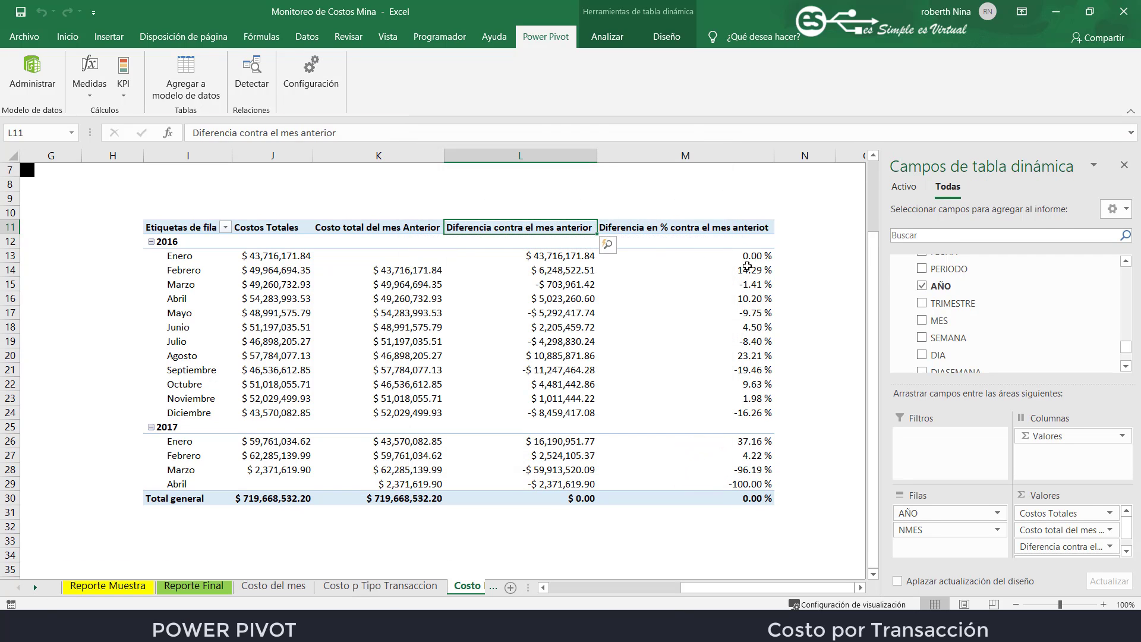
mouse_move(751, 257)
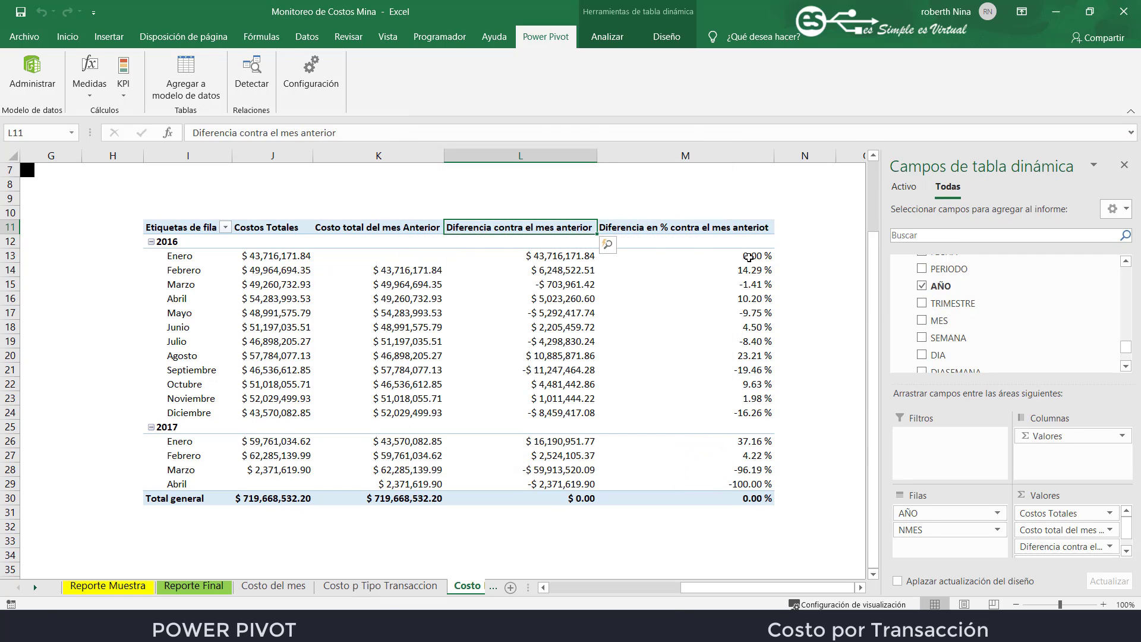